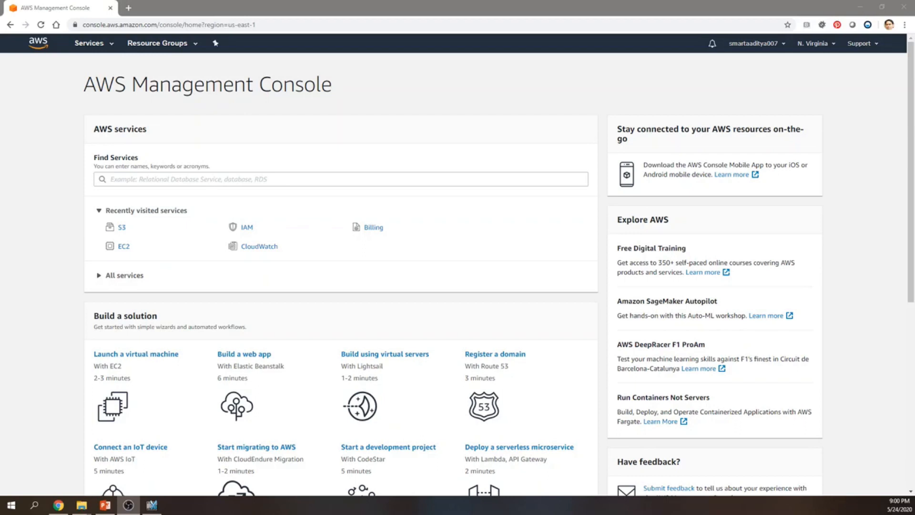
# Open the S3 service and start a new bucket with the name thecodeschool.
pyautogui.click(96, 45)
pyautogui.click(96, 45)
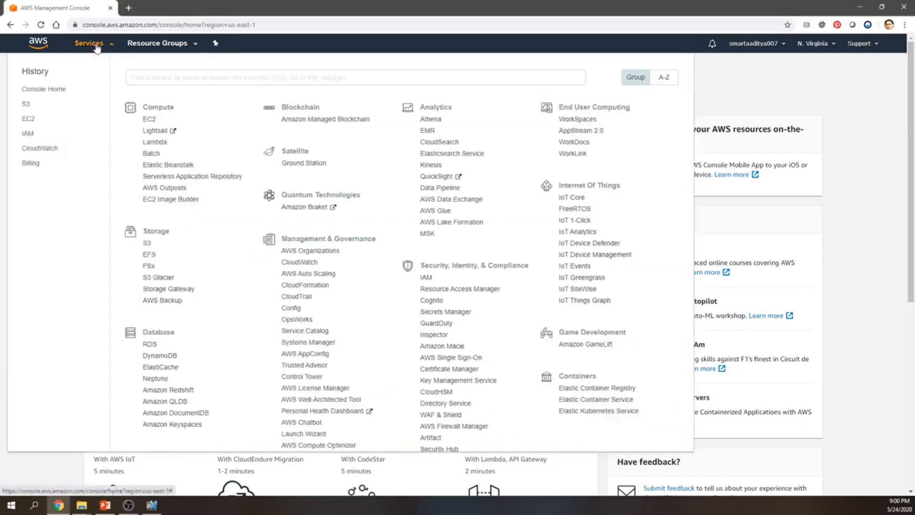
pyautogui.click(148, 243)
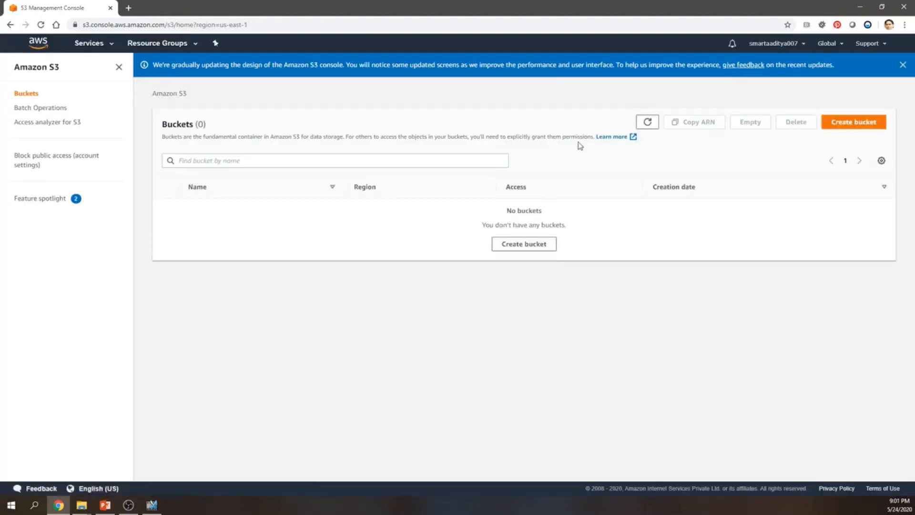
pyautogui.click(853, 122)
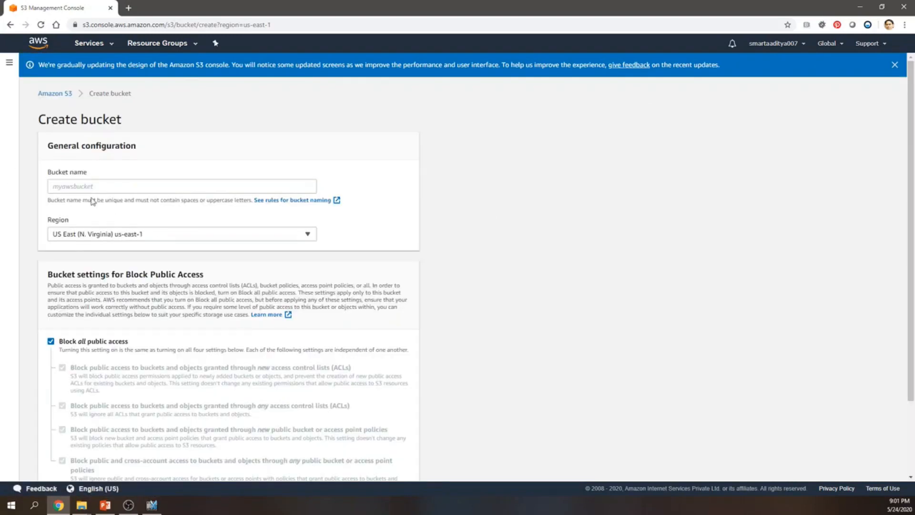
pyautogui.click(82, 185)
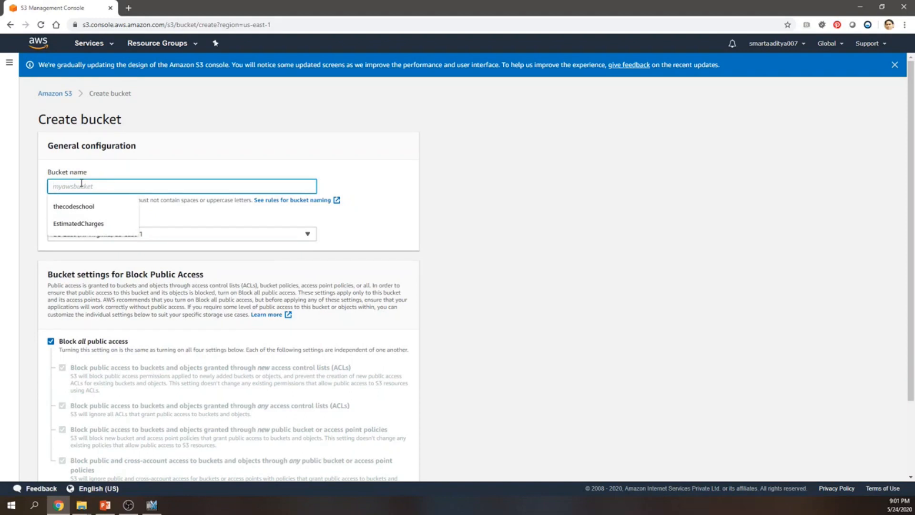
pyautogui.write('theco')
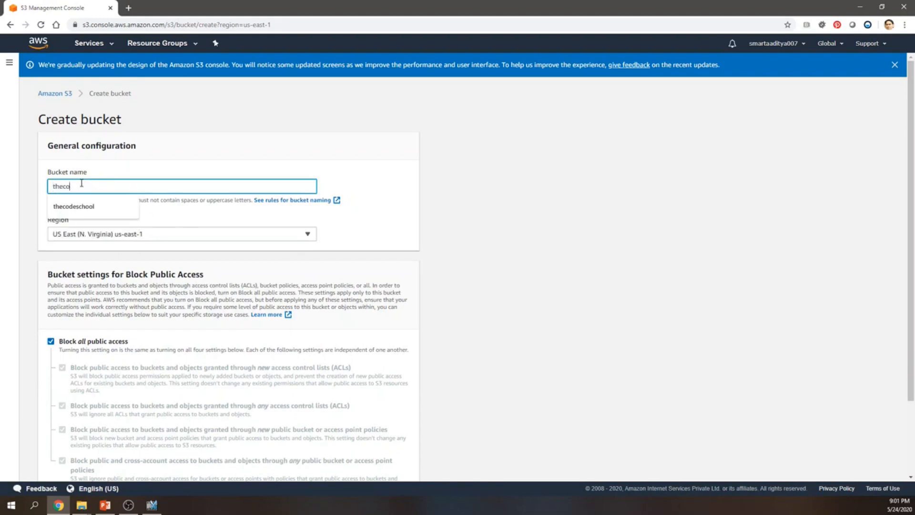
pyautogui.write('deschool')
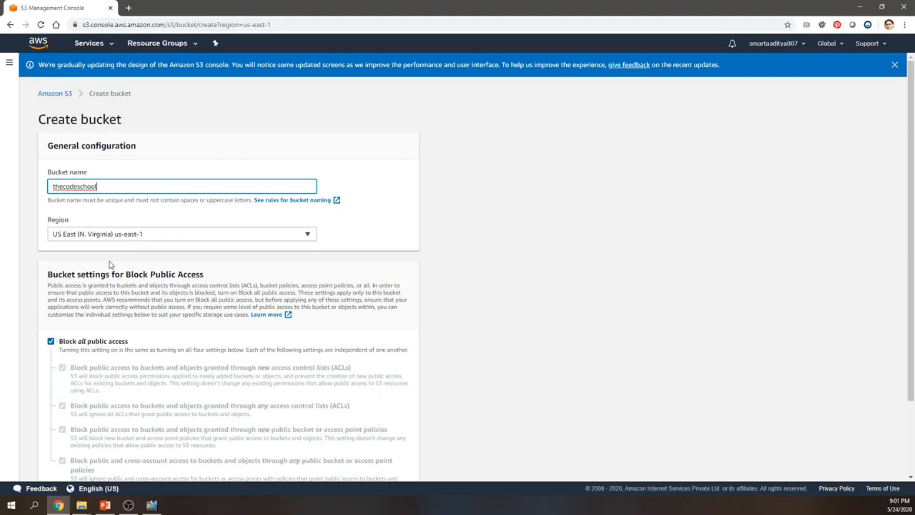
# Disable Block all public access, keep only the block on public and cross-account access through any policies, acknowledge the public-access risk, and create the bucket.
pyautogui.scroll(-2, 112, 261)
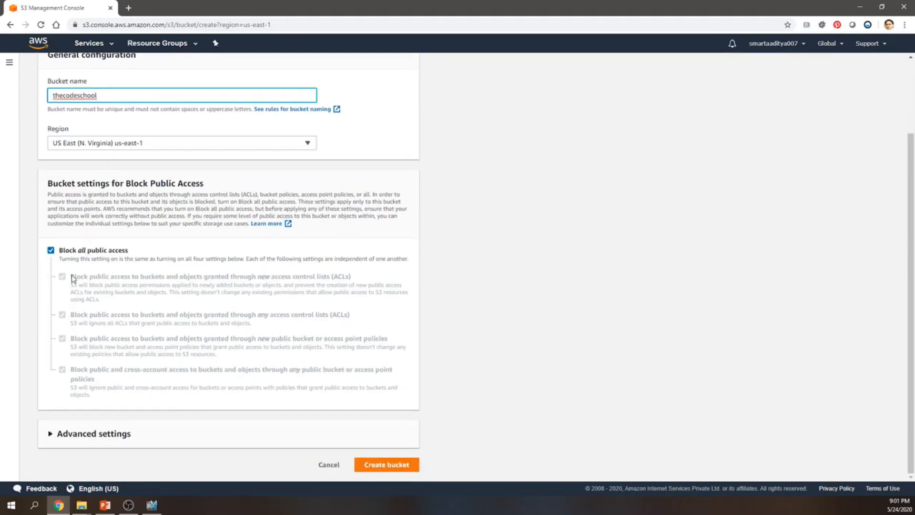
pyautogui.click(51, 251)
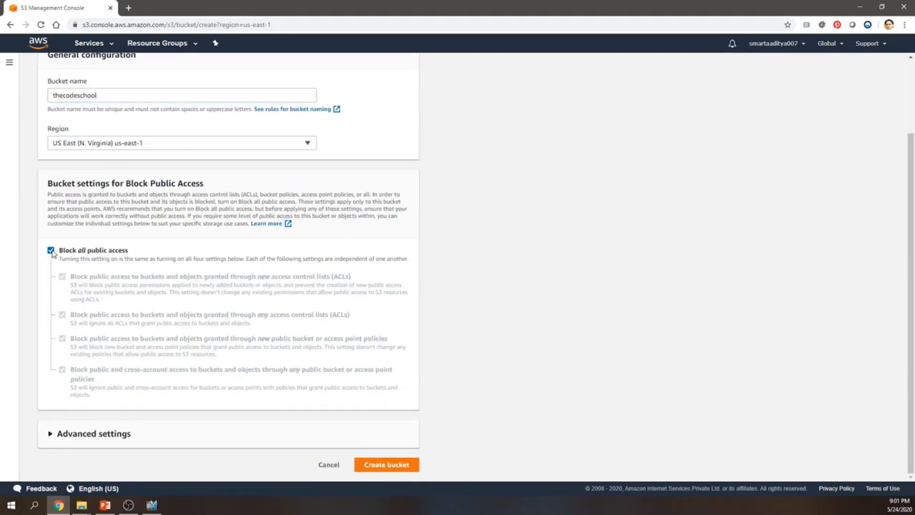
pyautogui.click(62, 370)
pyautogui.scroll(-2, 60, 372)
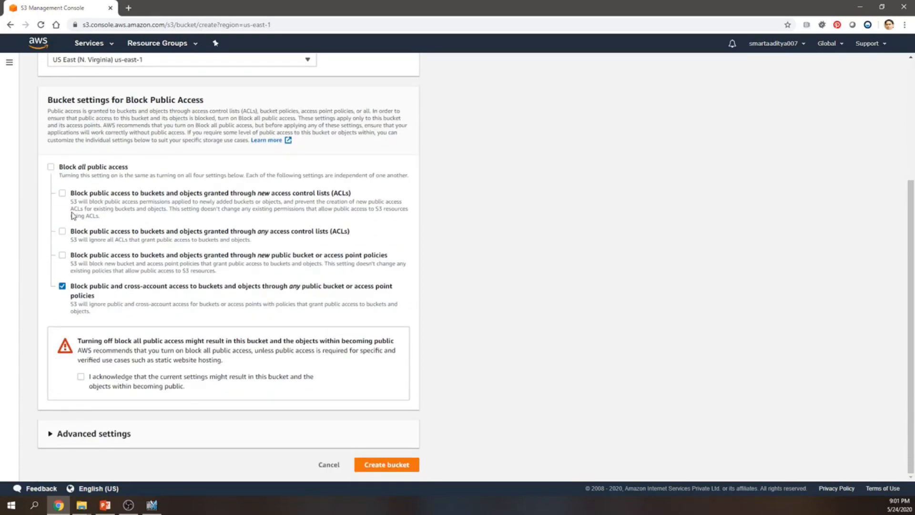
pyautogui.click(81, 377)
pyautogui.click(397, 470)
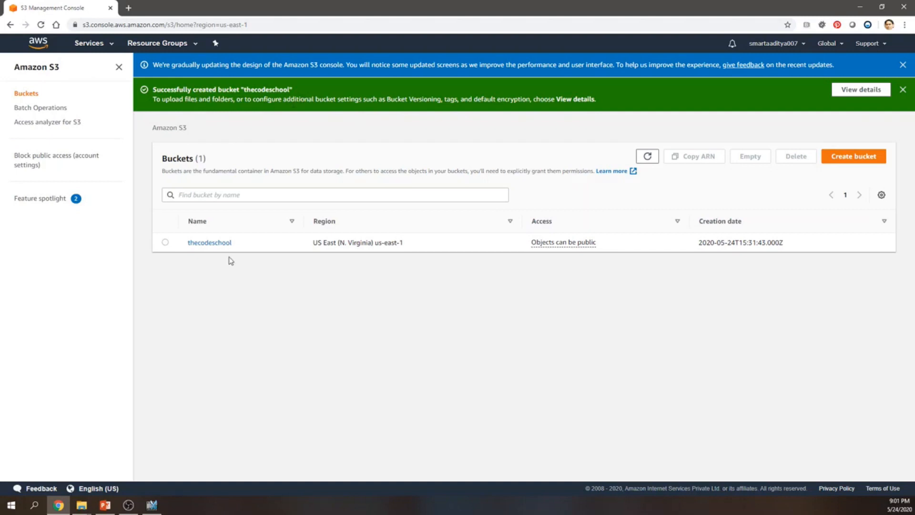
# Begin an upload into the thecodeschool bucket and browse to the "lab-interactive web application" folder using the copied path.
pyautogui.click(209, 242)
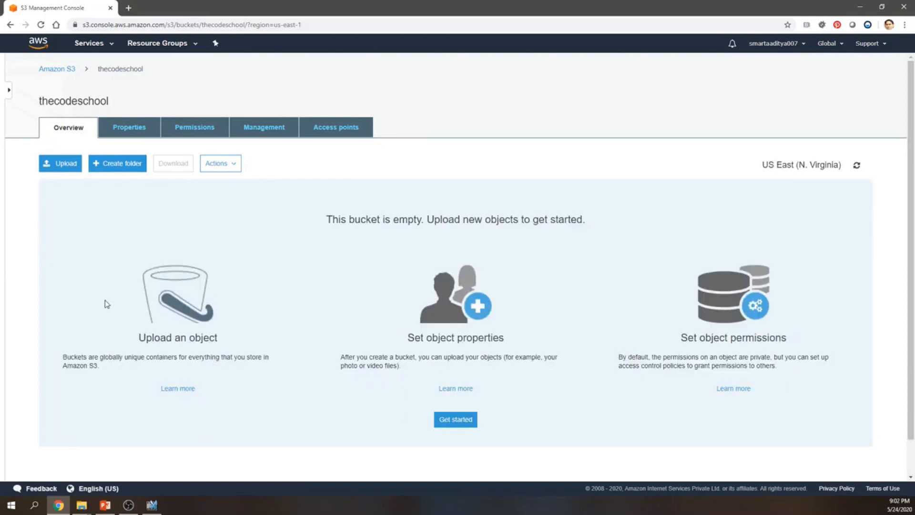
pyautogui.click(60, 168)
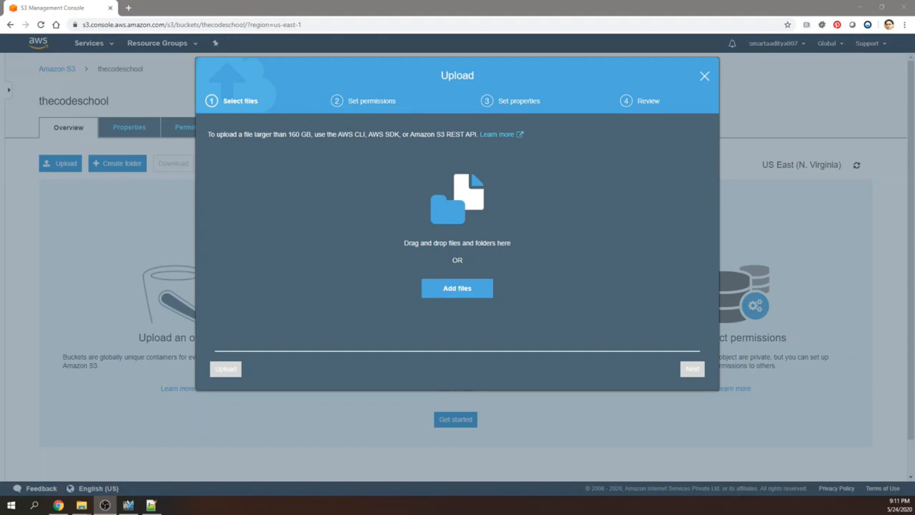
pyautogui.click(461, 295)
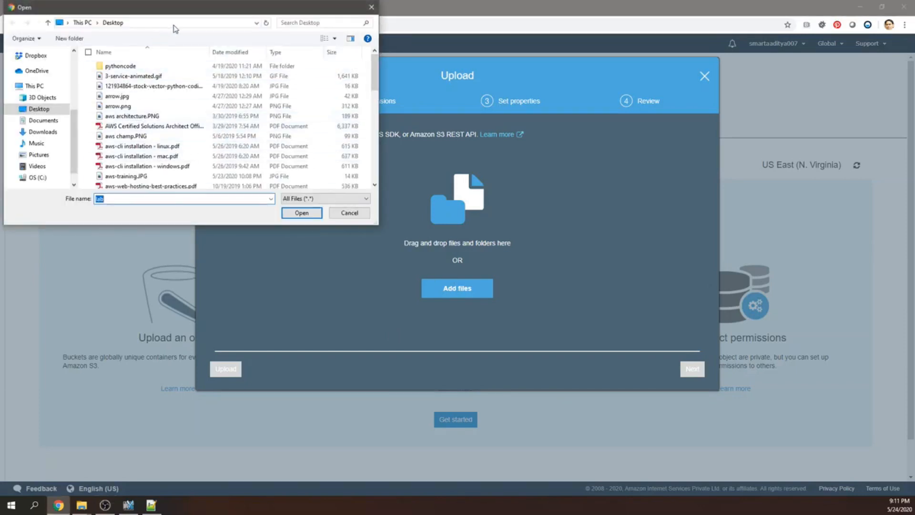
pyautogui.click(175, 24)
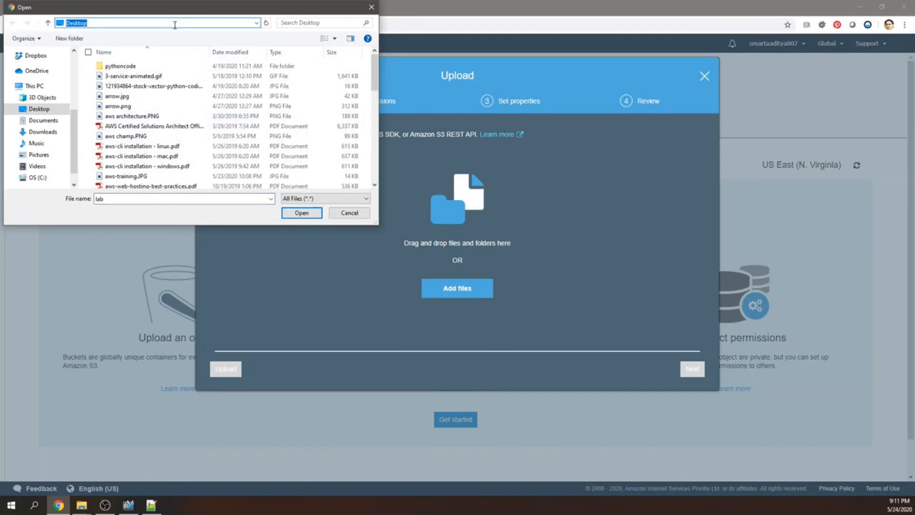
pyautogui.write('thecodeschool\\thecodeschool\\aws\\batch\\lab-interactive web application')
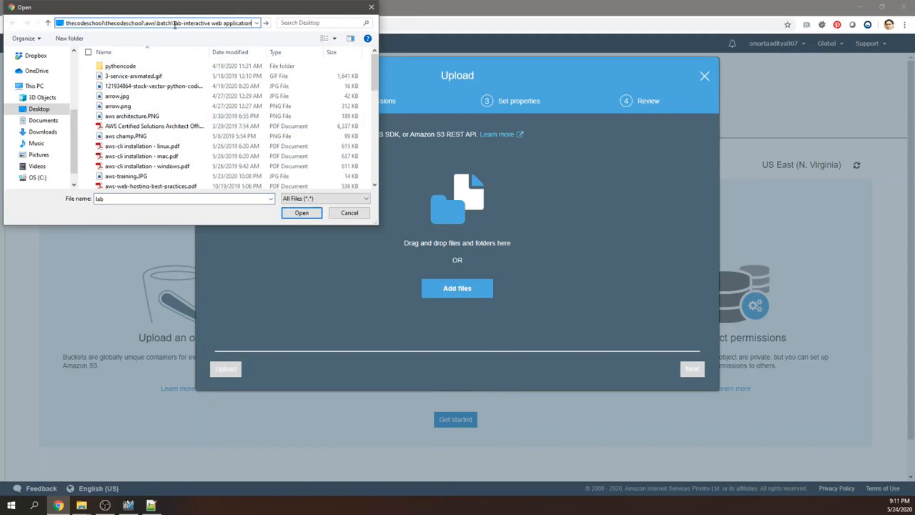
pyautogui.press('Return')
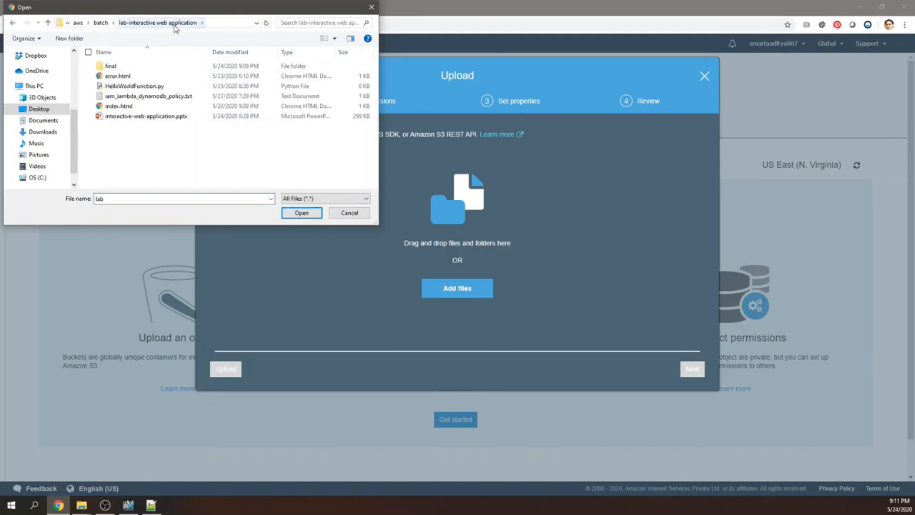
# Select index.html and error.html and upload them to the bucket.
pyautogui.click(120, 109)
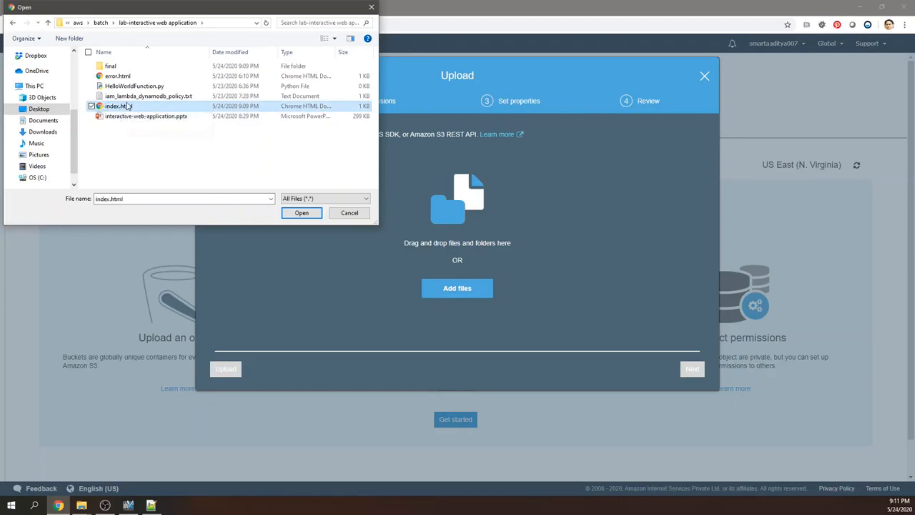
pyautogui.keyDown('ctrl'); pyautogui.click(121, 77); pyautogui.keyUp('ctrl')
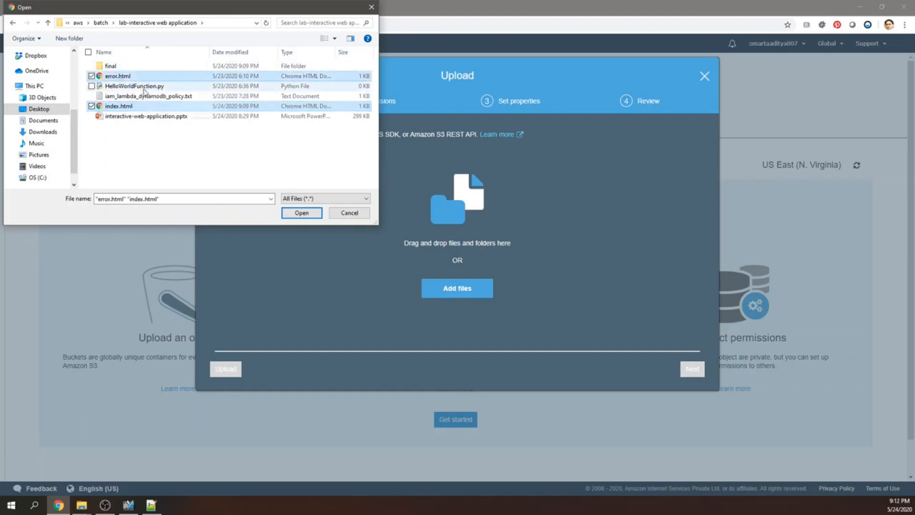
pyautogui.click(302, 213)
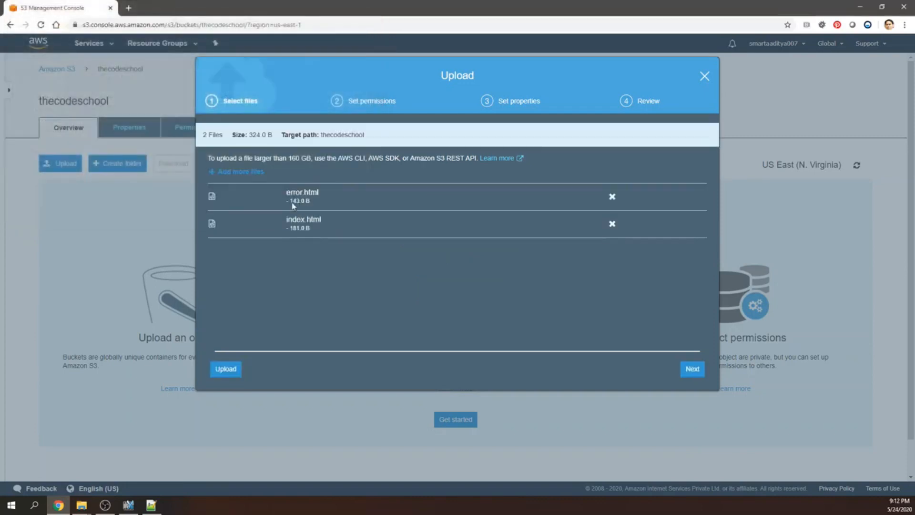
pyautogui.click(230, 374)
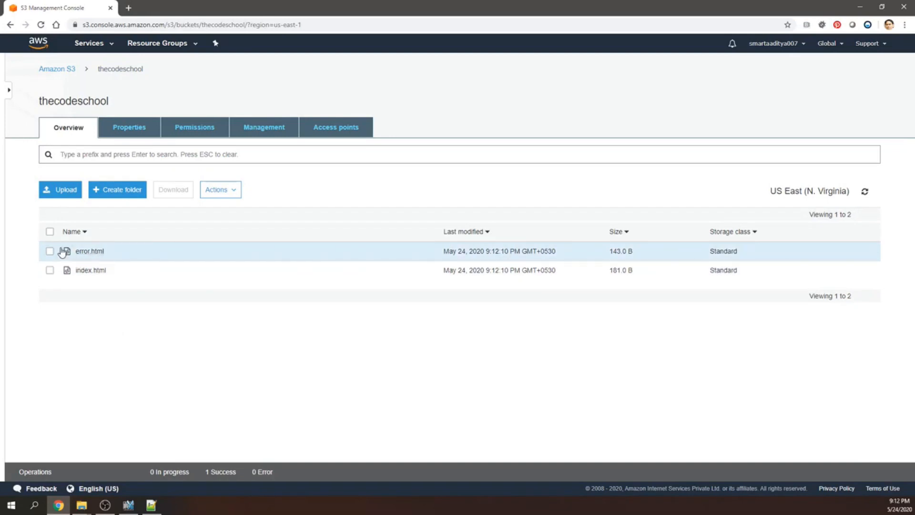
# Make both uploaded files, error.html and index.html, public.
pyautogui.click(50, 232)
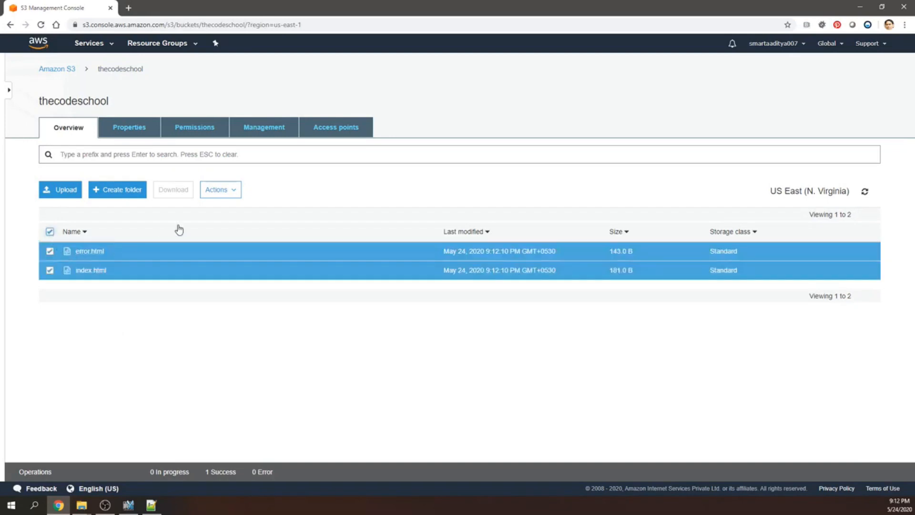
pyautogui.click(220, 189)
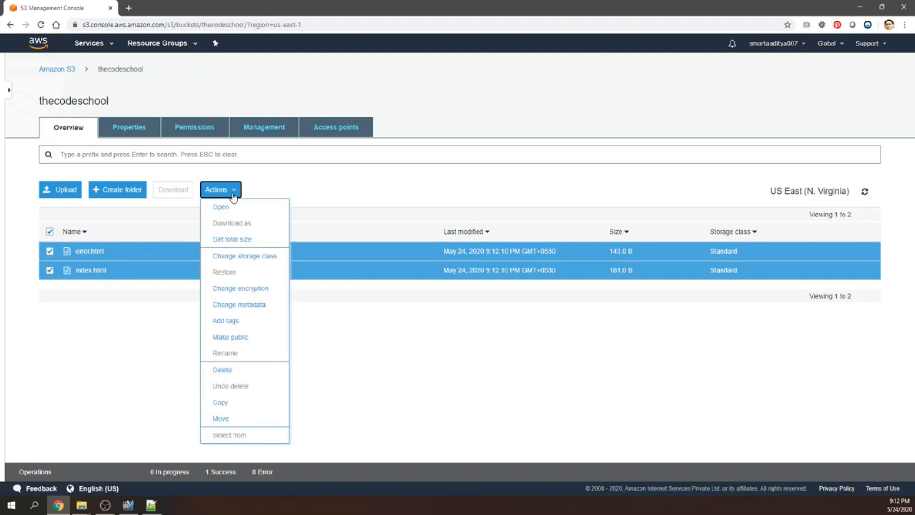
pyautogui.click(236, 338)
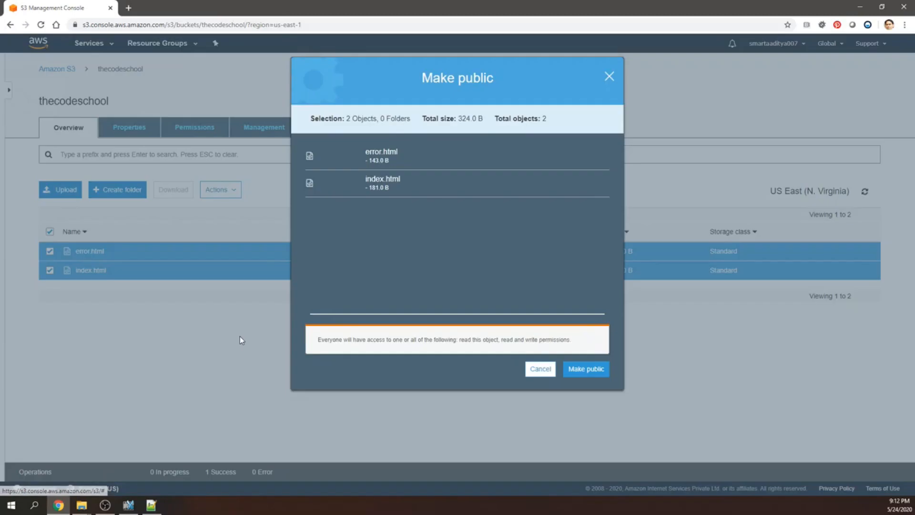
pyautogui.click(586, 368)
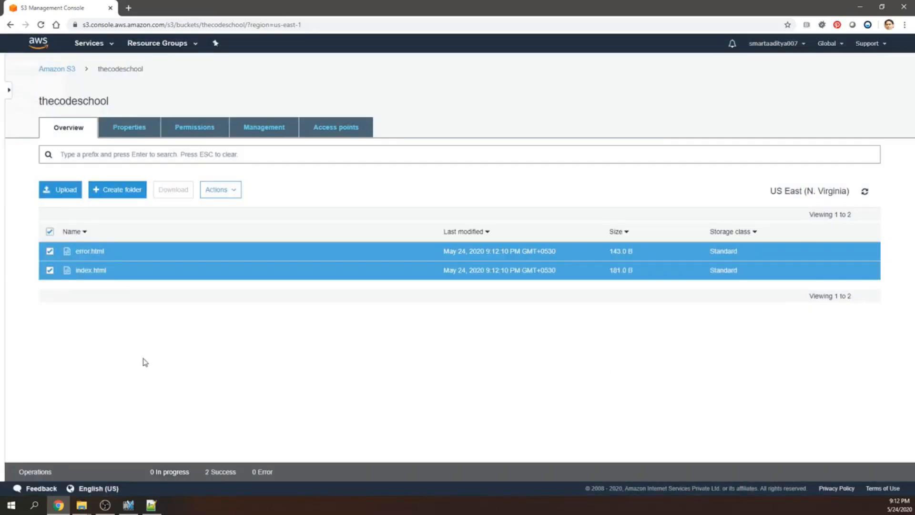
# Open the details of index.html and try to copy its object URL into a new browser tab.
pyautogui.click(84, 271)
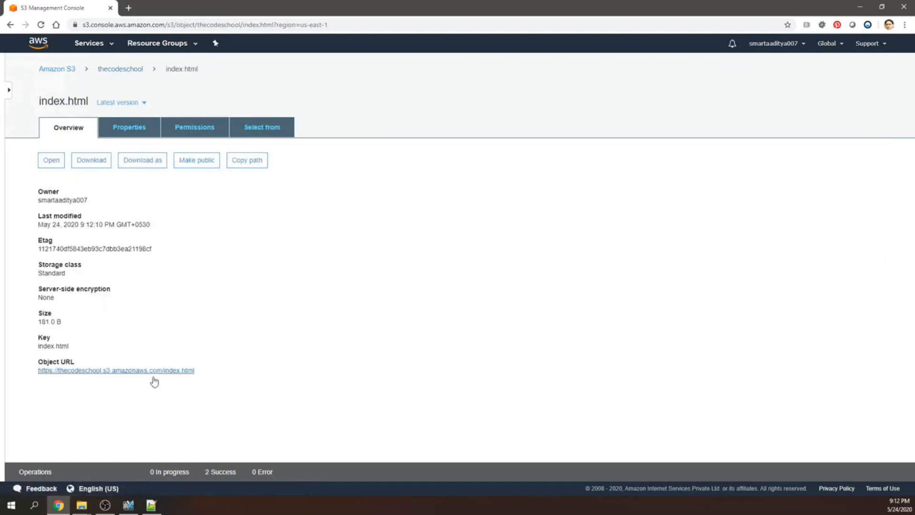
pyautogui.moveTo(198, 375); pyautogui.dragTo(37, 379)
pyautogui.hotkey('ctrl', 'c')
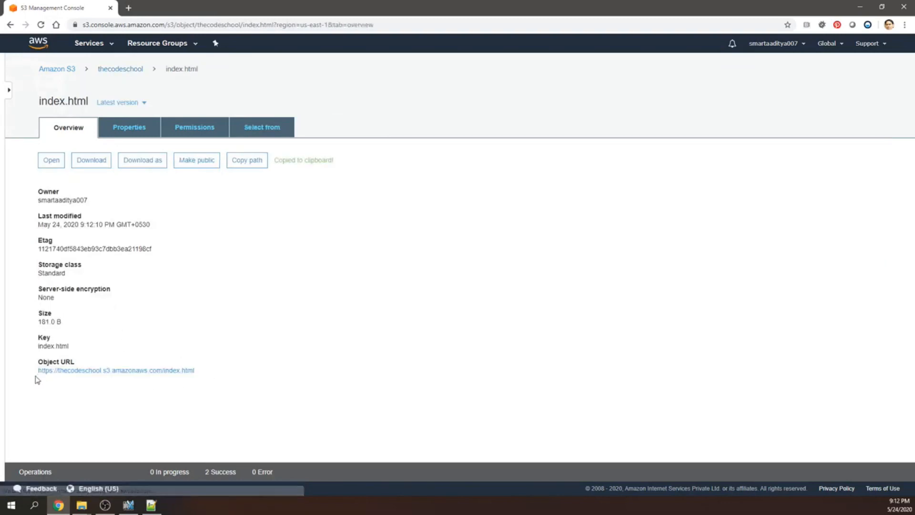
pyautogui.click(129, 9)
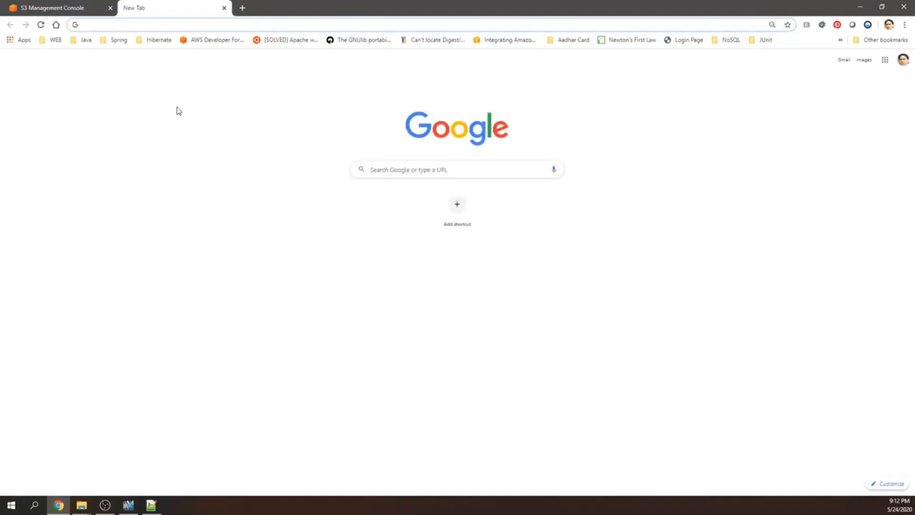
pyautogui.hotkey('ctrl', 'v')
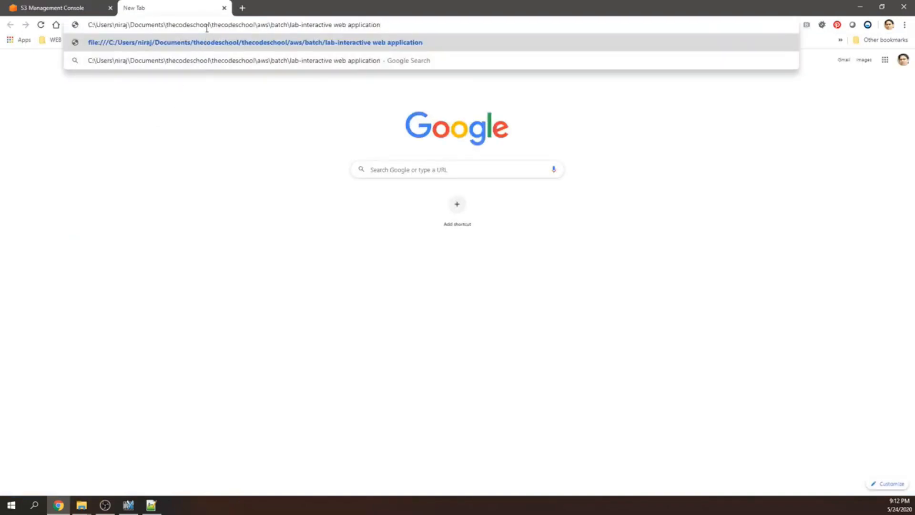
# Copy the object URL of index.html again and load it in the new tab in place of the pasted folder path.
pyautogui.click(81, 8)
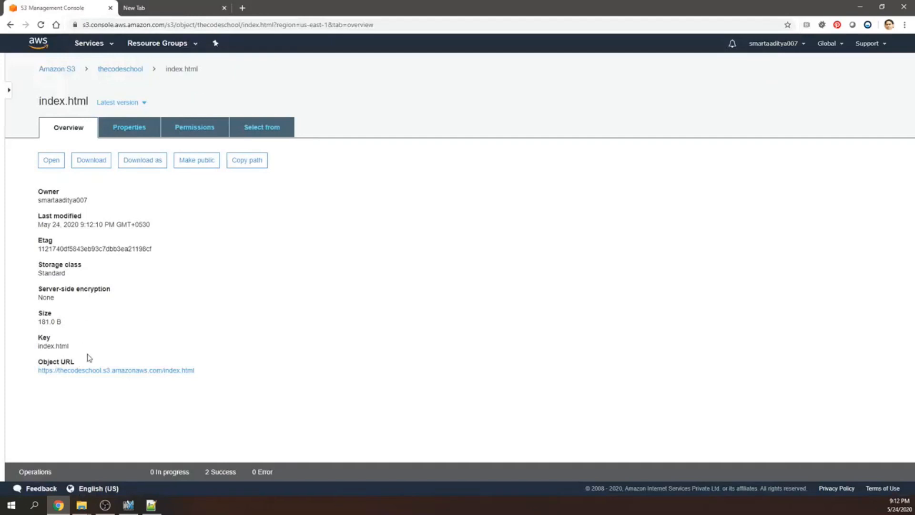
pyautogui.moveTo(206, 369); pyautogui.dragTo(19, 386)
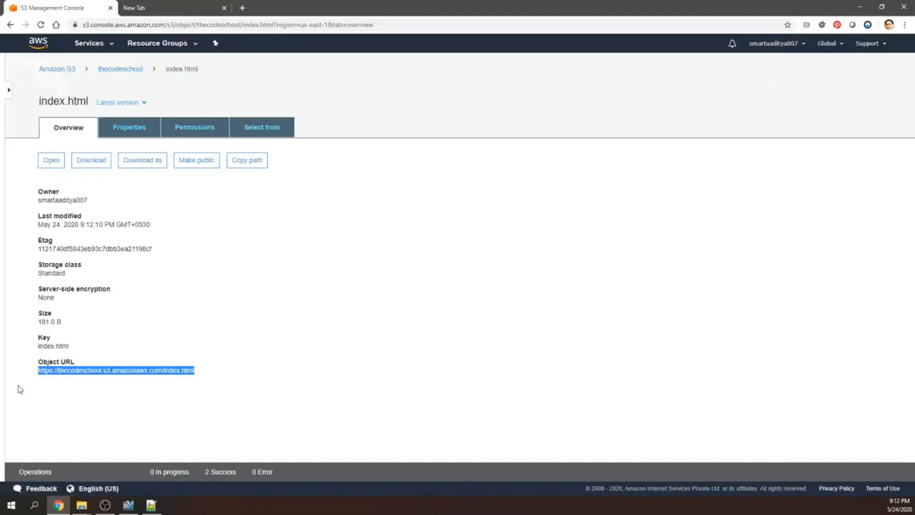
pyautogui.click(171, 8)
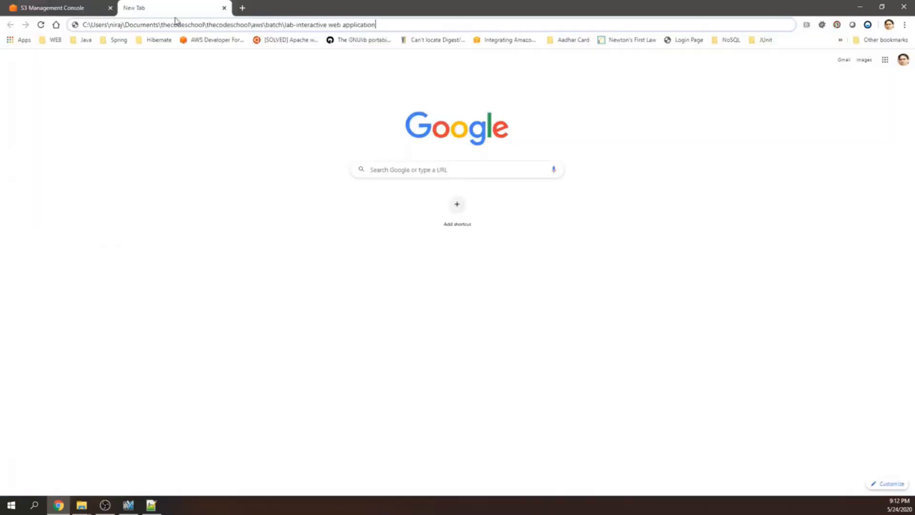
pyautogui.click(205, 24)
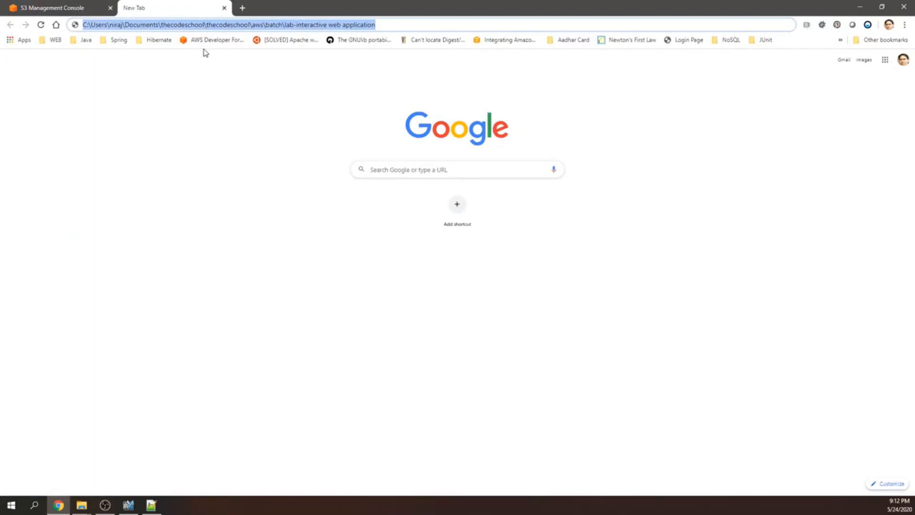
pyautogui.press('BackSpace')
pyautogui.hotkey('ctrl', 'v')
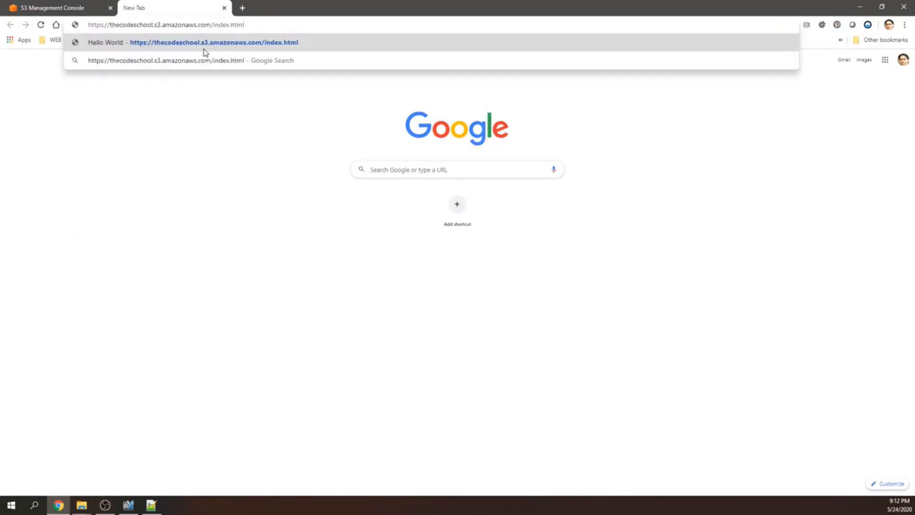
pyautogui.click(205, 48)
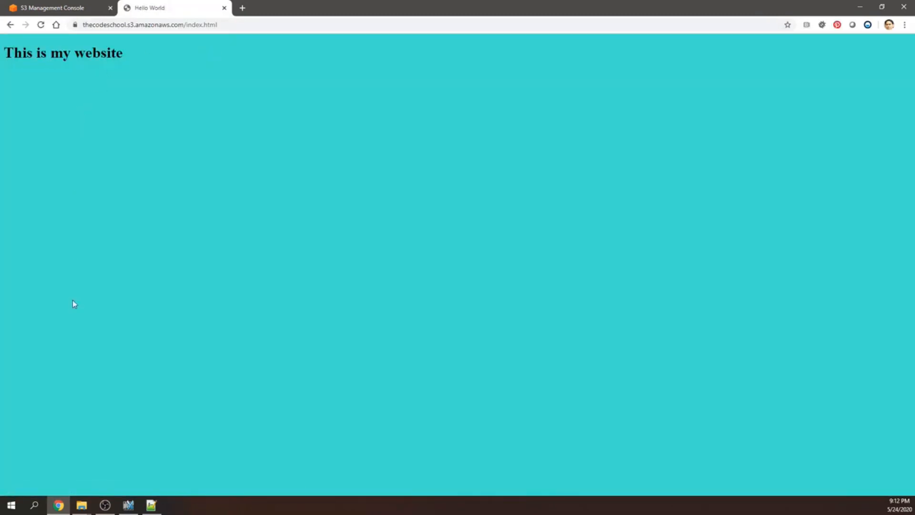
# Bring up the lab project folder in File Explorer, and close the browser tab showing index.html.
pyautogui.click(81, 506)
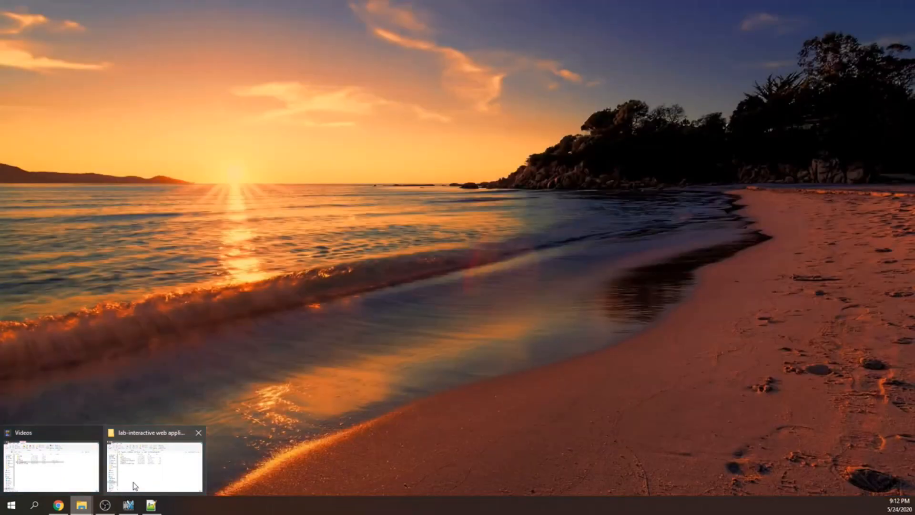
pyautogui.click(134, 482)
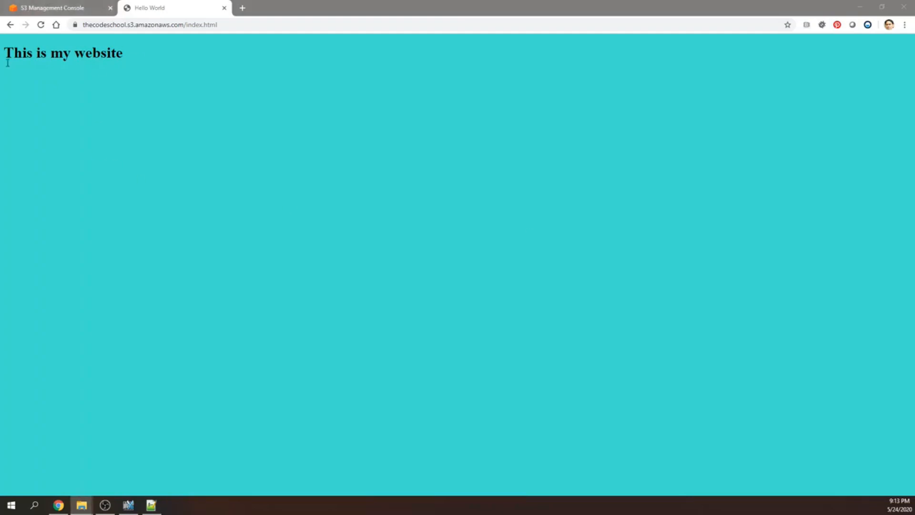
pyautogui.click(224, 8)
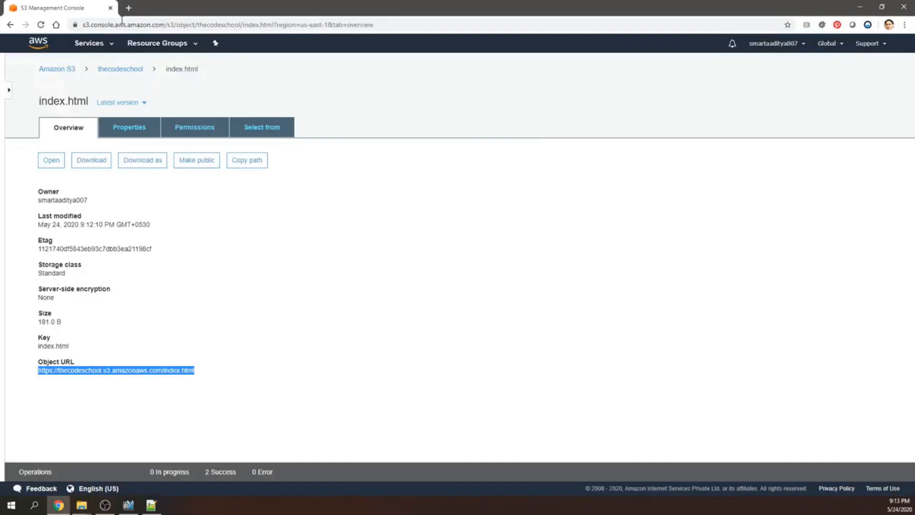
# Open the details of error.html in the thecodeschool bucket and view its object URL in a new browser tab.
pyautogui.click(123, 69)
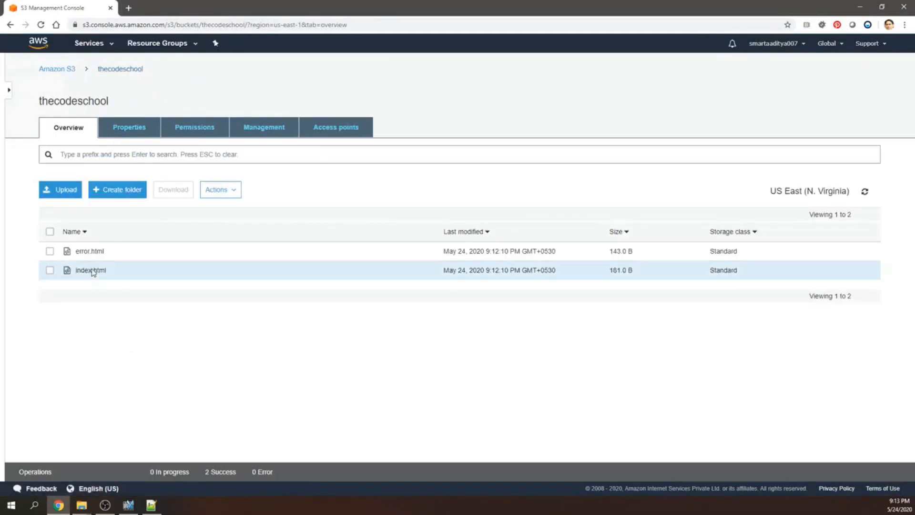
pyautogui.click(90, 253)
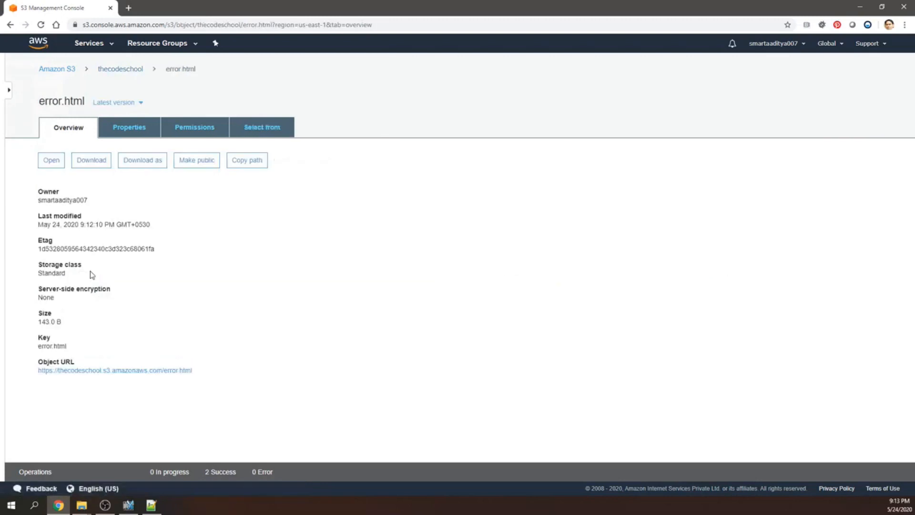
pyautogui.moveTo(200, 380); pyautogui.dragTo(127, 375)
pyautogui.moveTo(44, 386); pyautogui.dragTo(38, 385)
pyautogui.hotkey('ctrl', 'c')
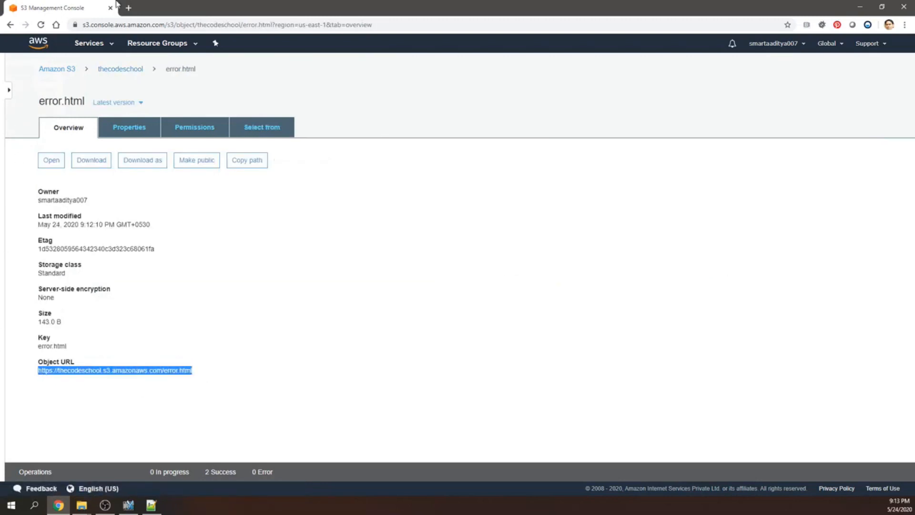
pyautogui.click(128, 8)
pyautogui.hotkey('ctrl', 'v')
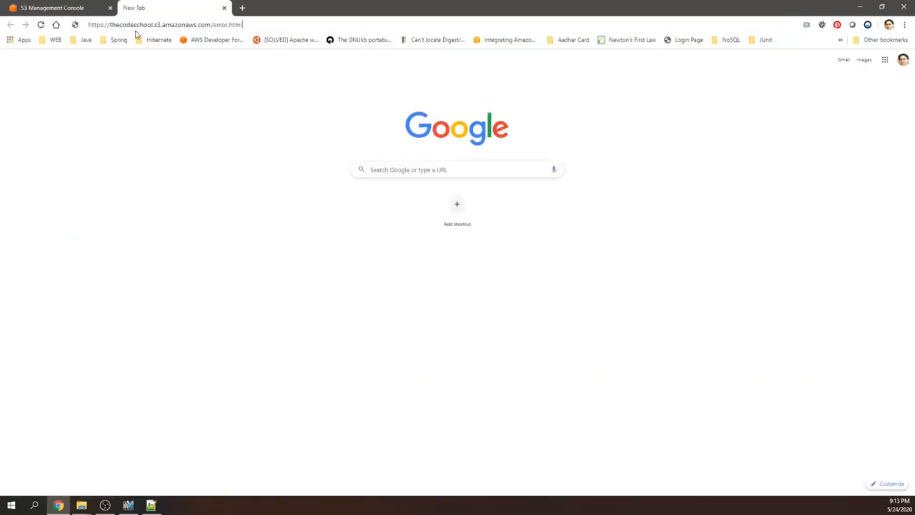
pyautogui.press('Return')
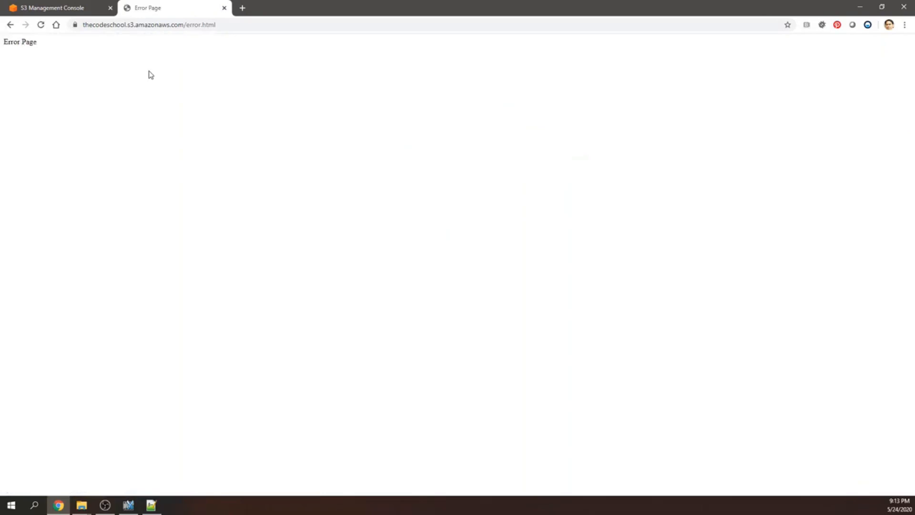
pyautogui.click(224, 7)
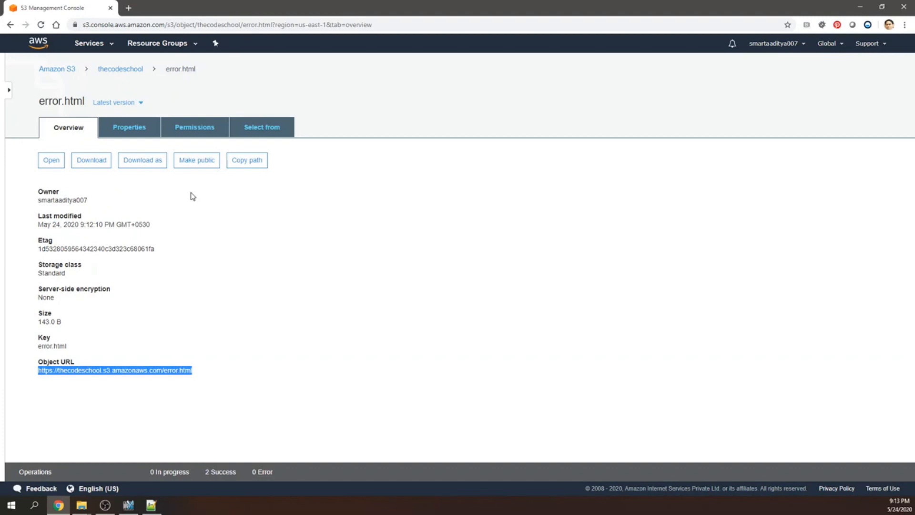
# Return to the bucket list, reopen the thecodeschool bucket and open its static website hosting settings.
pyautogui.click(120, 70)
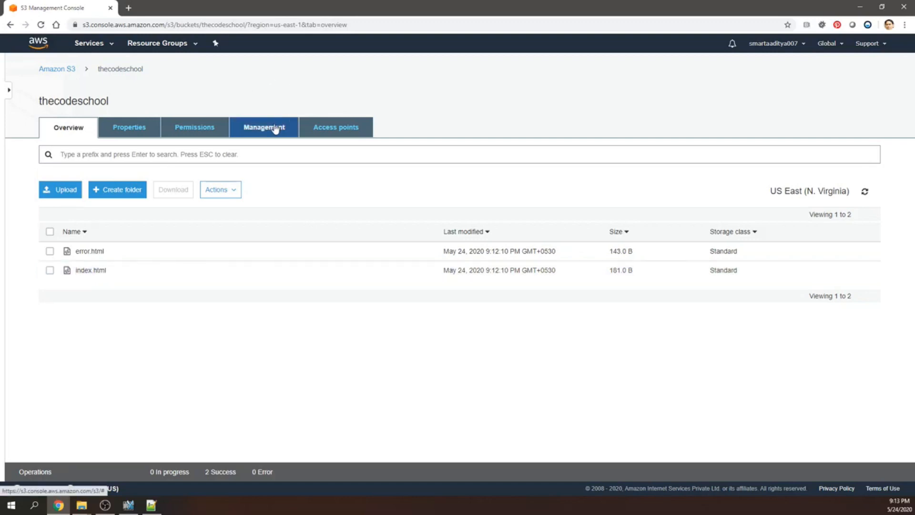
pyautogui.click(70, 70)
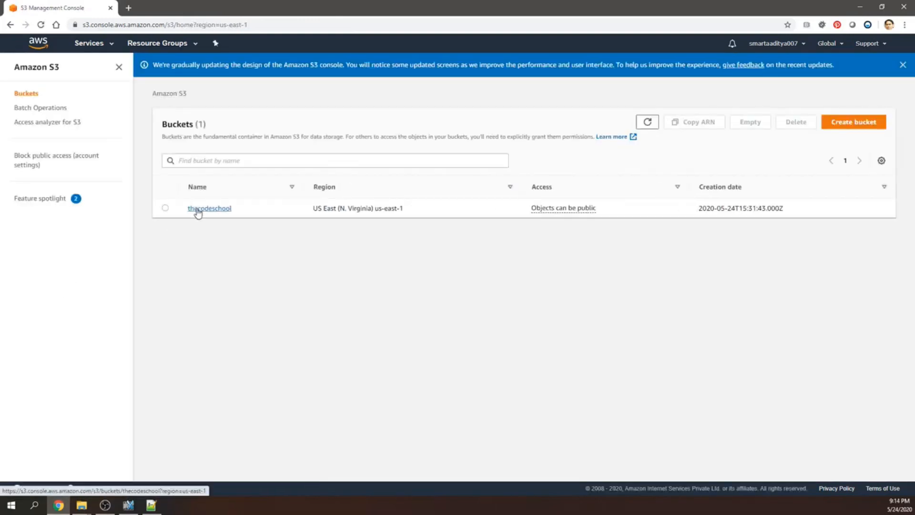
pyautogui.click(165, 208)
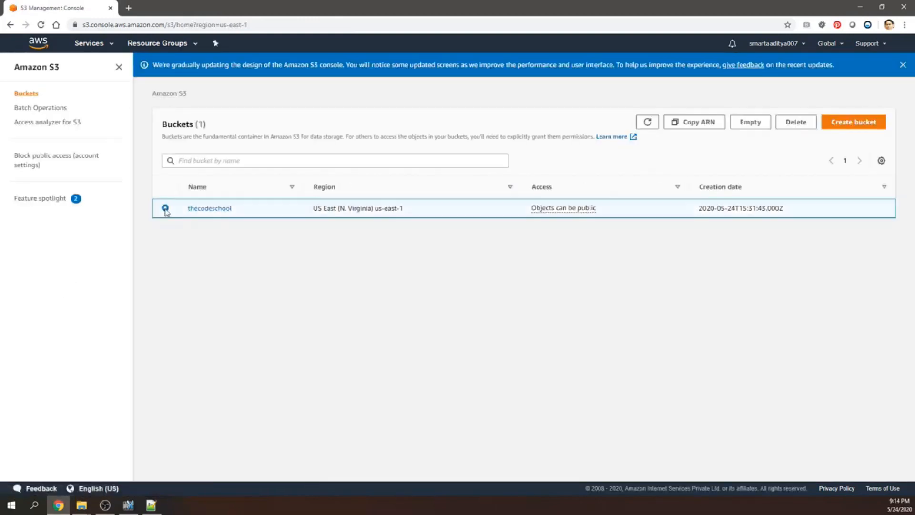
pyautogui.click(208, 208)
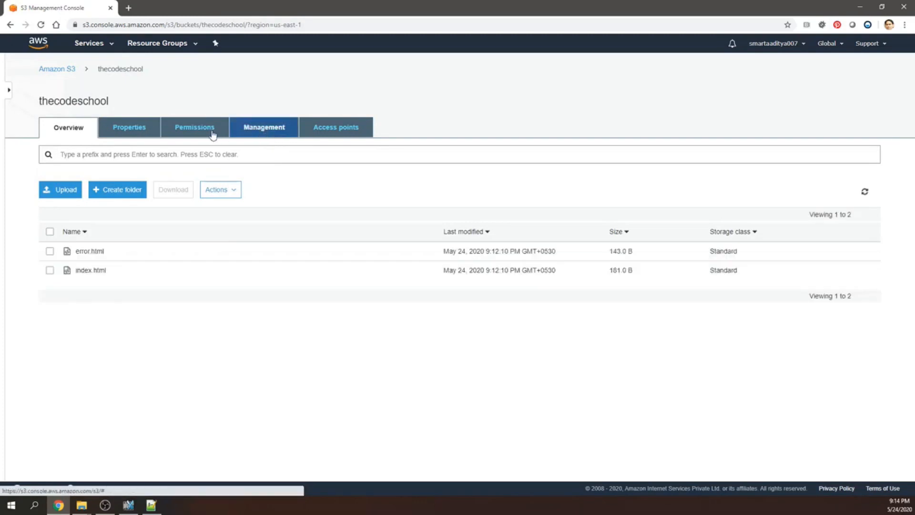
pyautogui.click(132, 135)
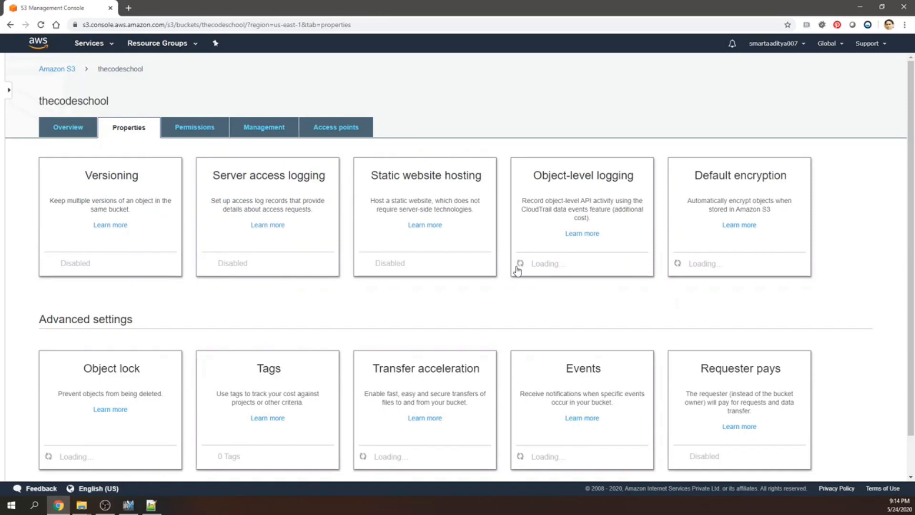
pyautogui.click(420, 186)
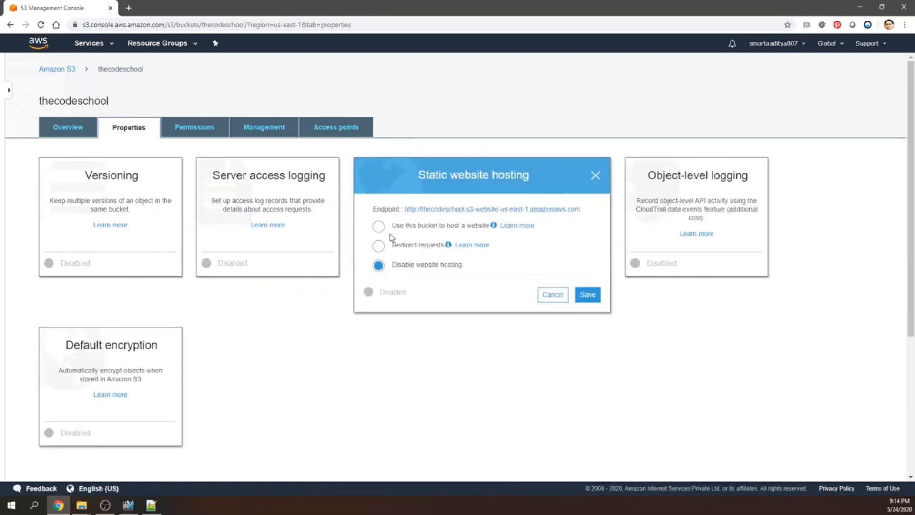
# Choose to use the bucket to host a website, with index.html as the index document.
pyautogui.click(379, 228)
pyautogui.click(431, 265)
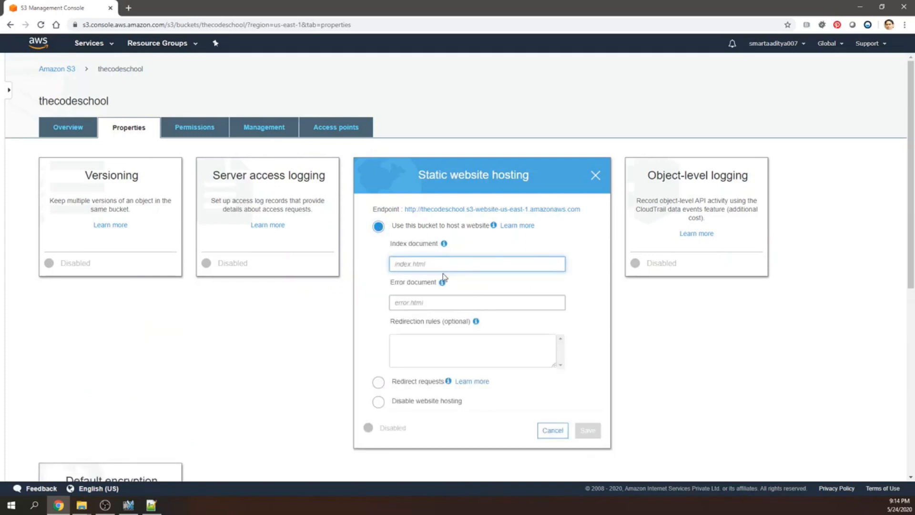
pyautogui.write('index.h')
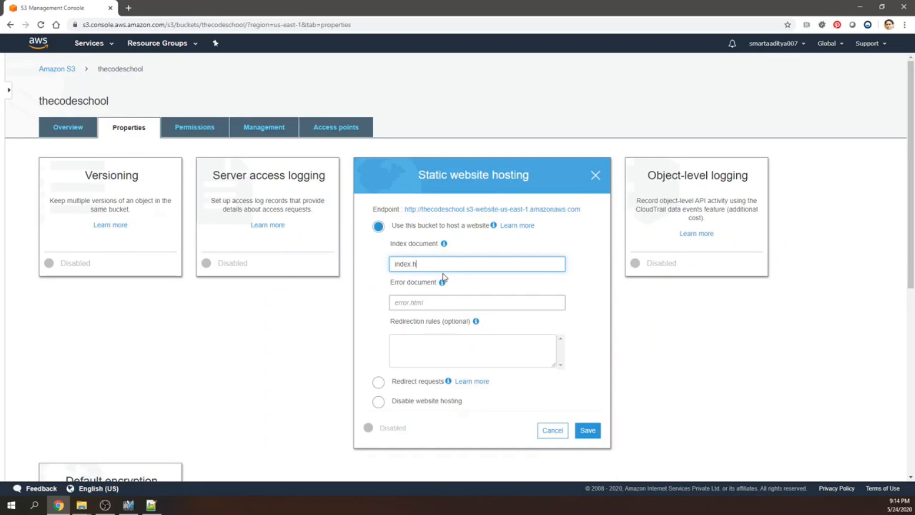
pyautogui.write('tml')
pyautogui.press('BackSpace')
pyautogui.press('BackSpace')
pyautogui.press('BackSpace')
pyautogui.write('tml')
# Set the error document to error.html and save the static website hosting settings.
pyautogui.press('Tab')
pyautogui.write('error.htm')
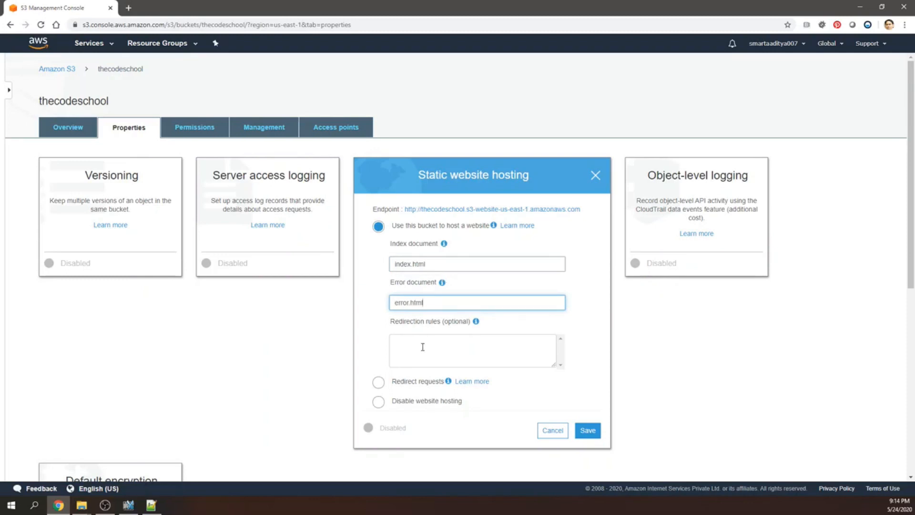
pyautogui.click(586, 430)
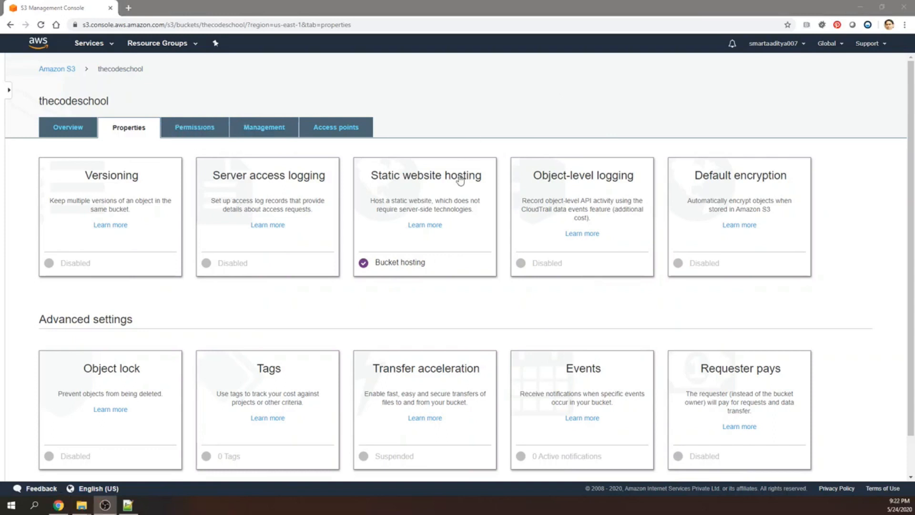
# Copy the bucket's endpoint URL from the static website hosting settings and view the site in a new browser tab.
pyautogui.click(460, 247)
pyautogui.moveTo(600, 212); pyautogui.dragTo(402, 215)
pyautogui.hotkey('ctrl', 'c')
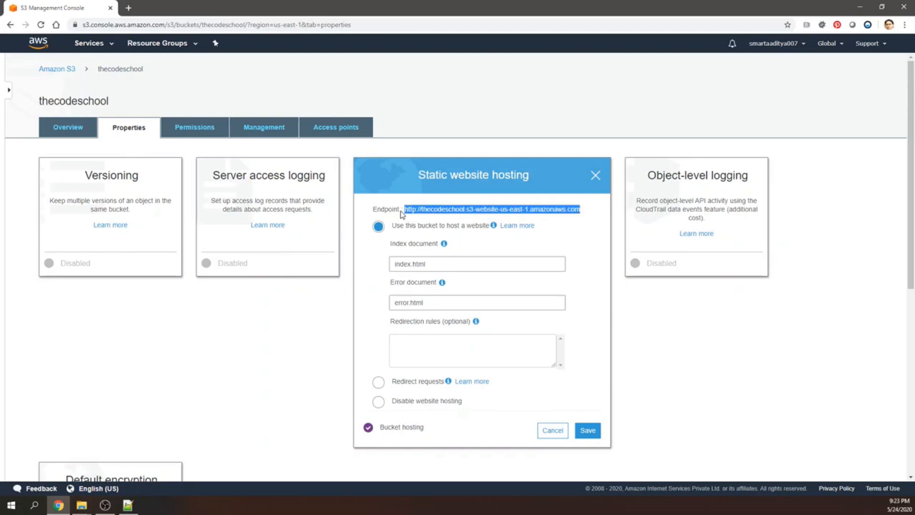
pyautogui.click(127, 8)
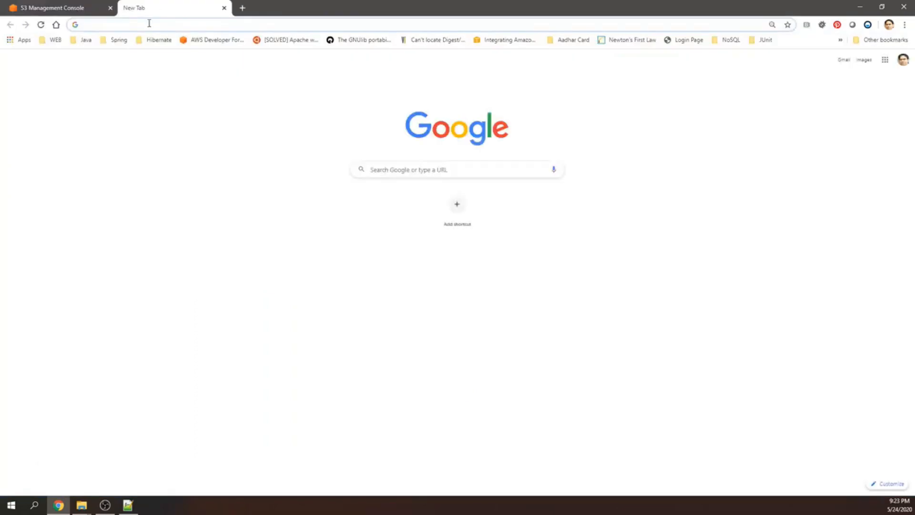
pyautogui.hotkey('ctrl', 'v')
pyautogui.press('Return')
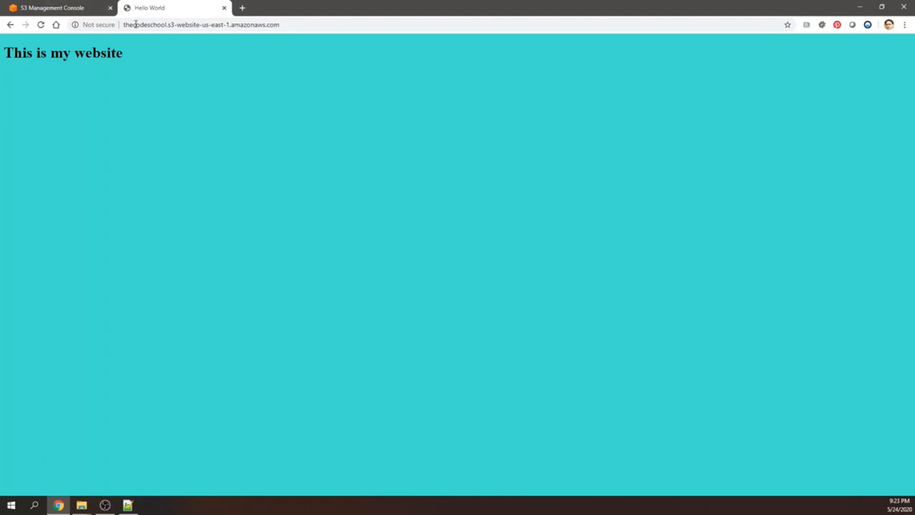
pyautogui.click(224, 8)
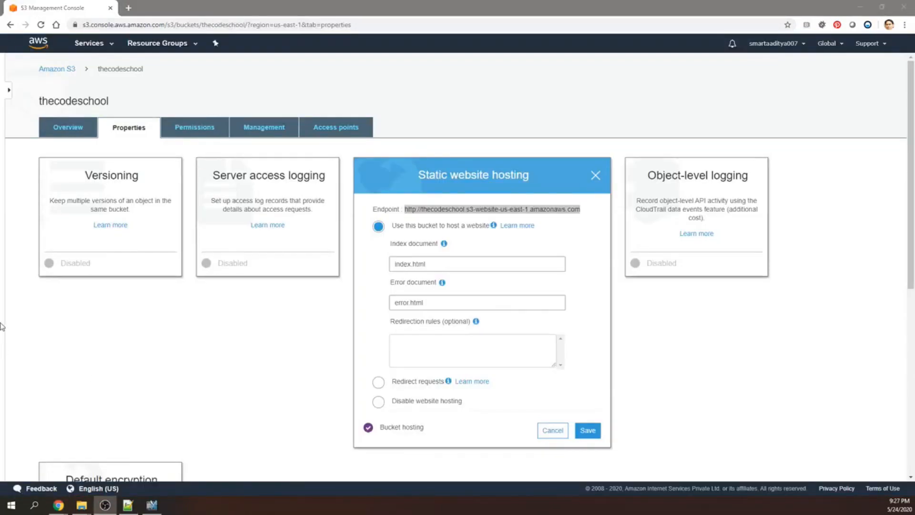
# Search the AWS services for "lamb" and open the Lambda service.
pyautogui.click(97, 48)
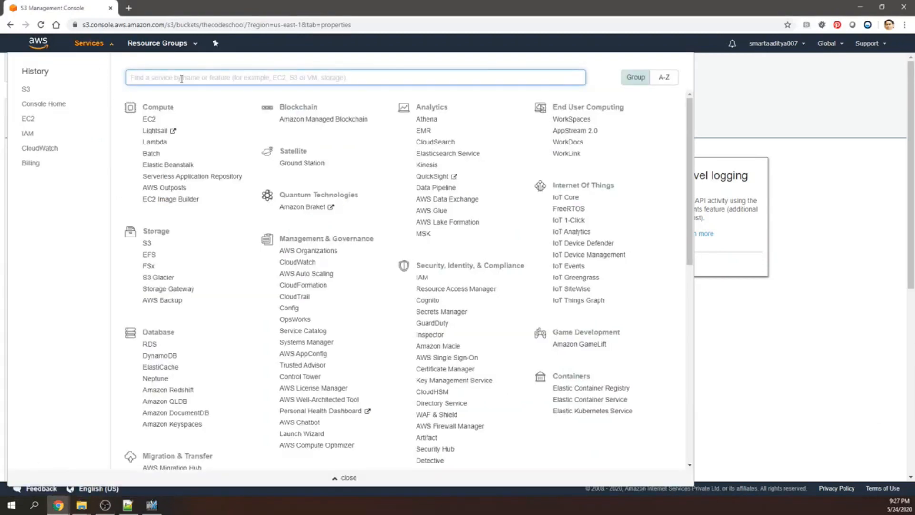
pyautogui.write('lamb')
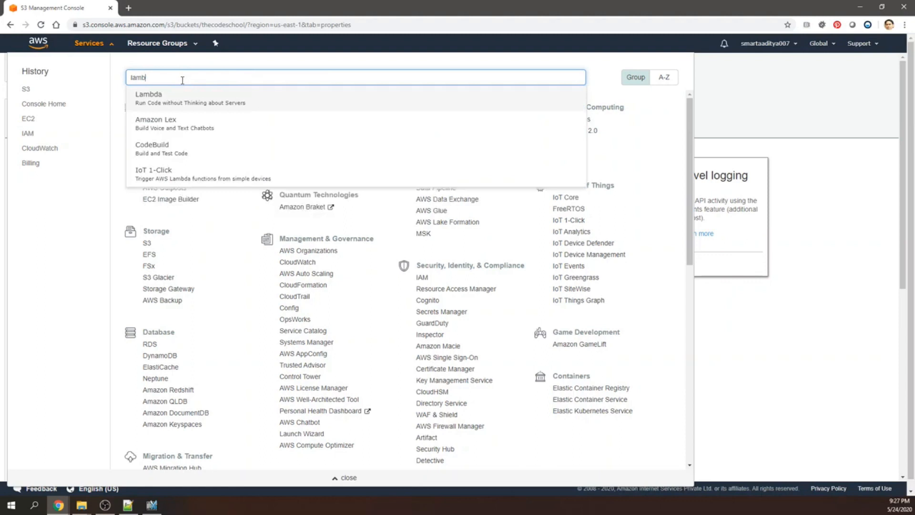
pyautogui.click(143, 100)
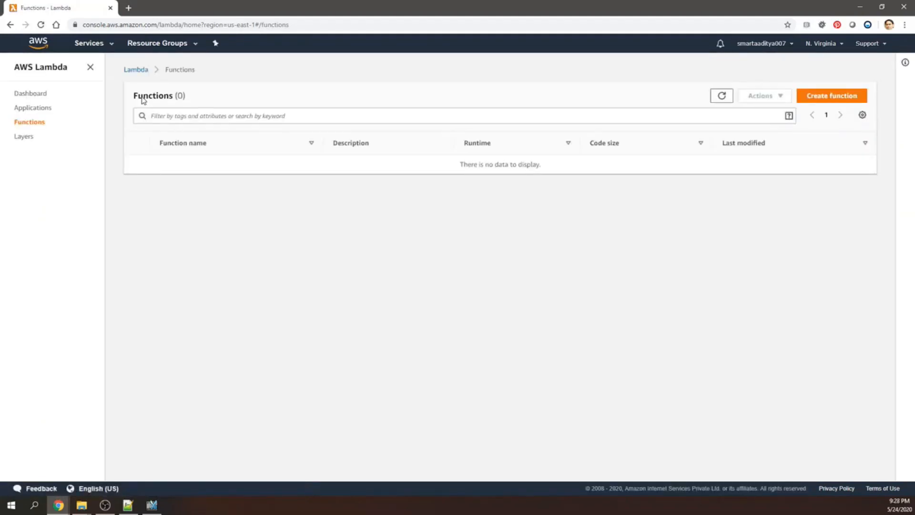
# Create a Lambda function from scratch named HelloWorldFunction with the Python 3.8 runtime.
pyautogui.click(831, 96)
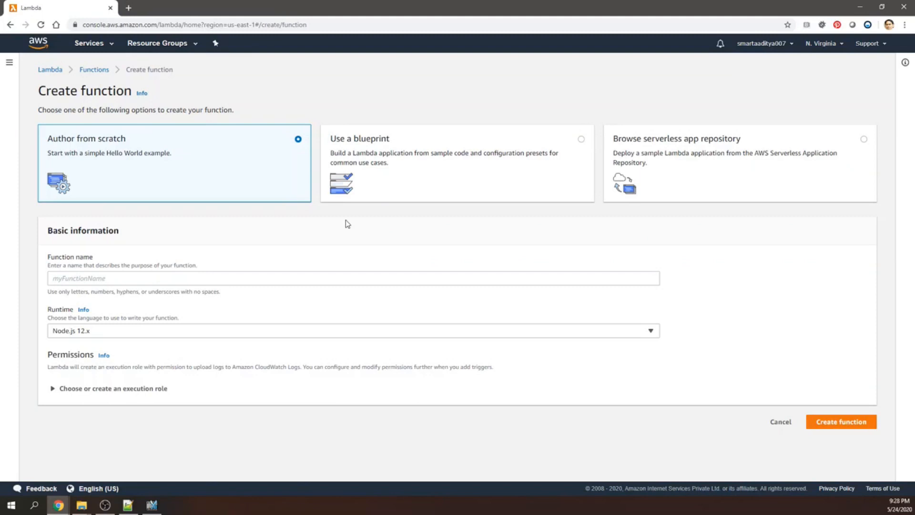
pyautogui.click(114, 337)
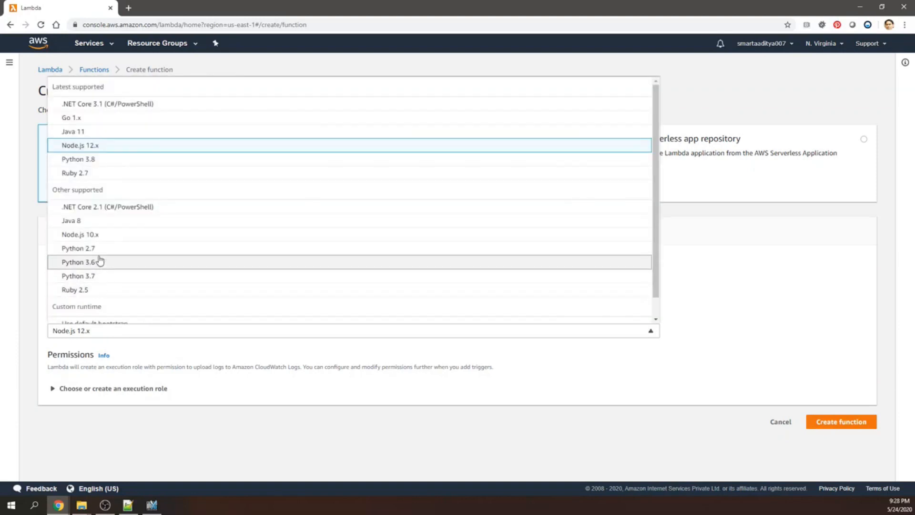
pyautogui.click(95, 161)
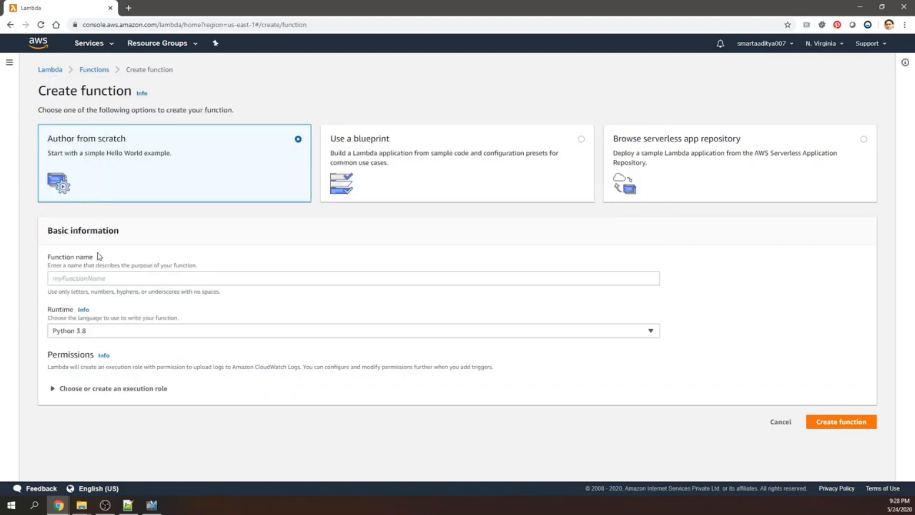
pyautogui.click(96, 280)
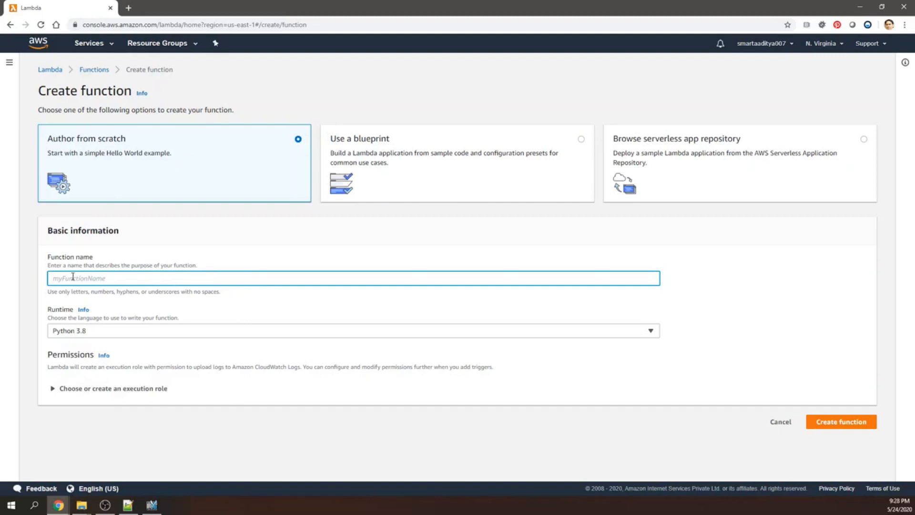
pyautogui.write('HelloWorldFunction')
pyautogui.click(824, 425)
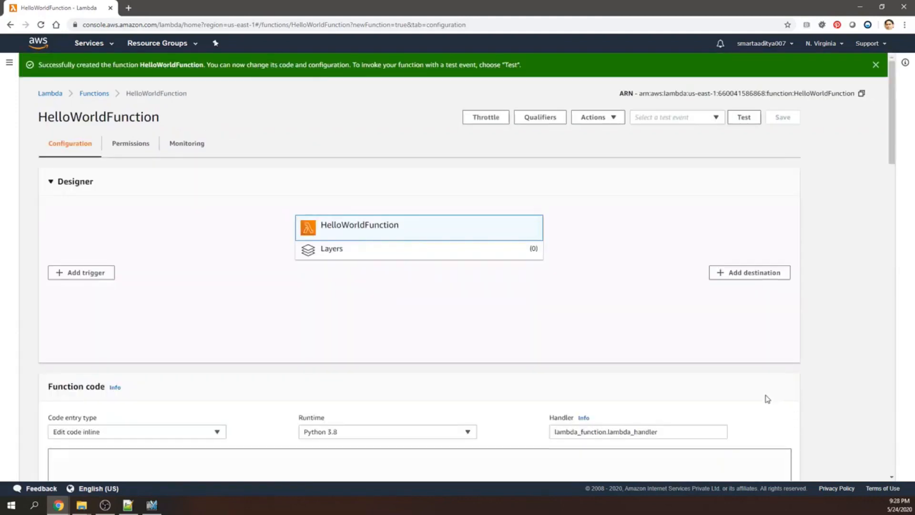
# Replace the default lambda_function code with the prepared handler that greets the event's firstName and lastName, and review its key expressions.
pyautogui.scroll(-2, 755, 396)
pyautogui.scroll(-4, 751, 389)
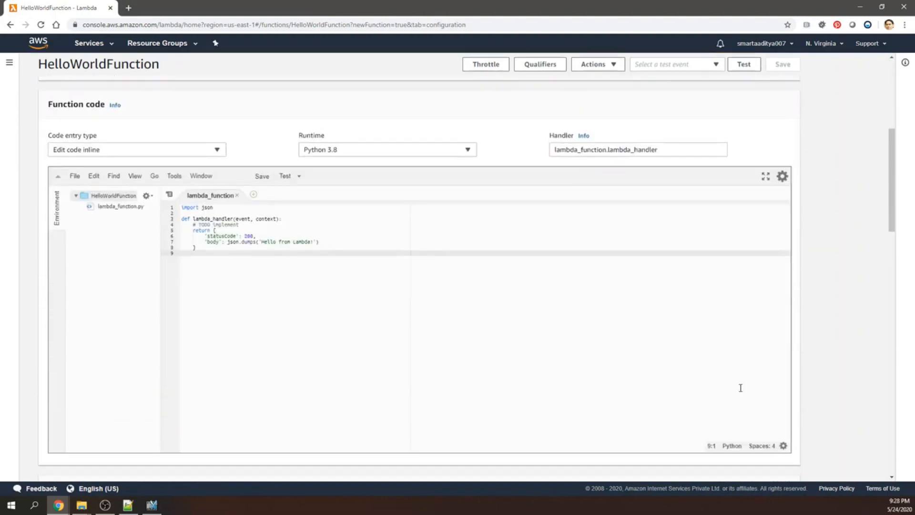
pyautogui.moveTo(183, 249); pyautogui.dragTo(171, 206)
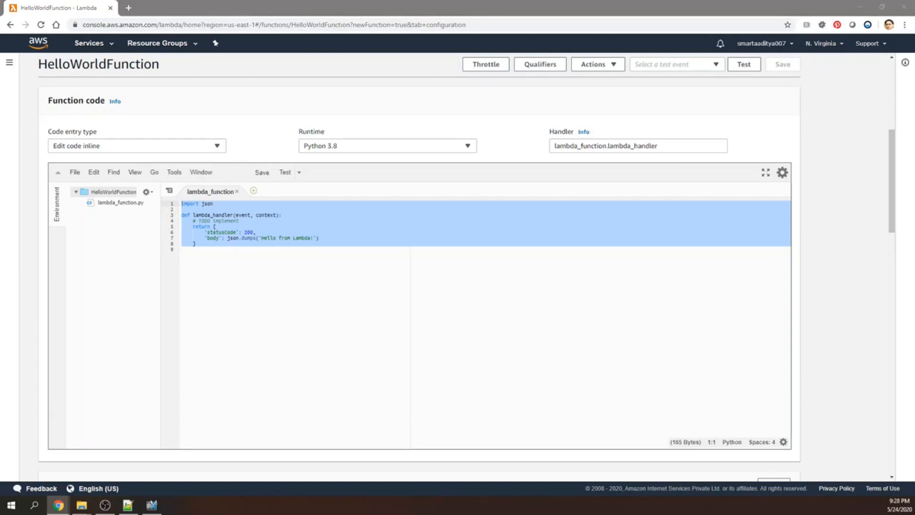
pyautogui.hotkey('alt', 'Tab')
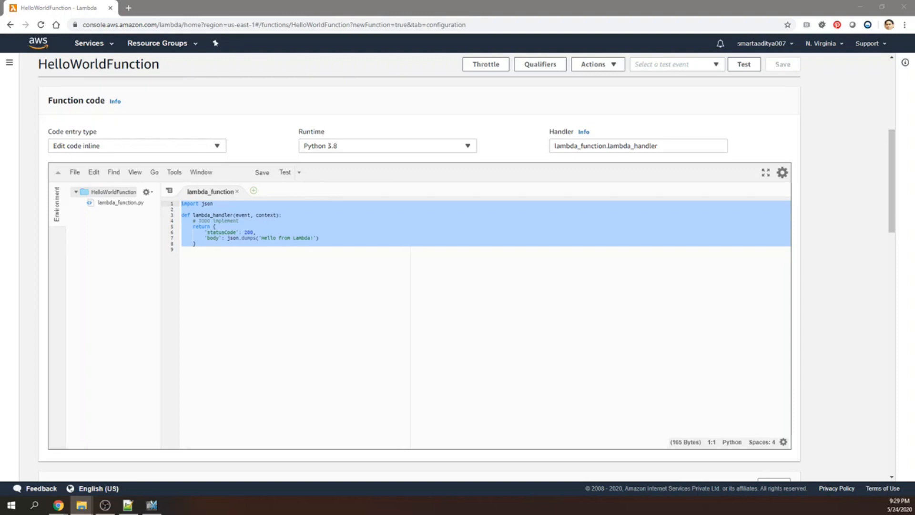
pyautogui.hotkey('alt', 'Tab')
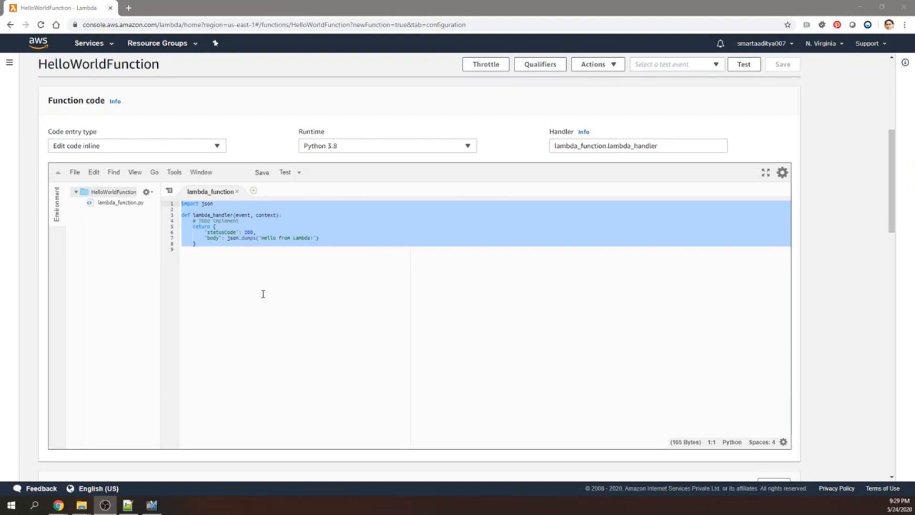
pyautogui.click(212, 253)
pyautogui.hotkey('ctrl', 'a')
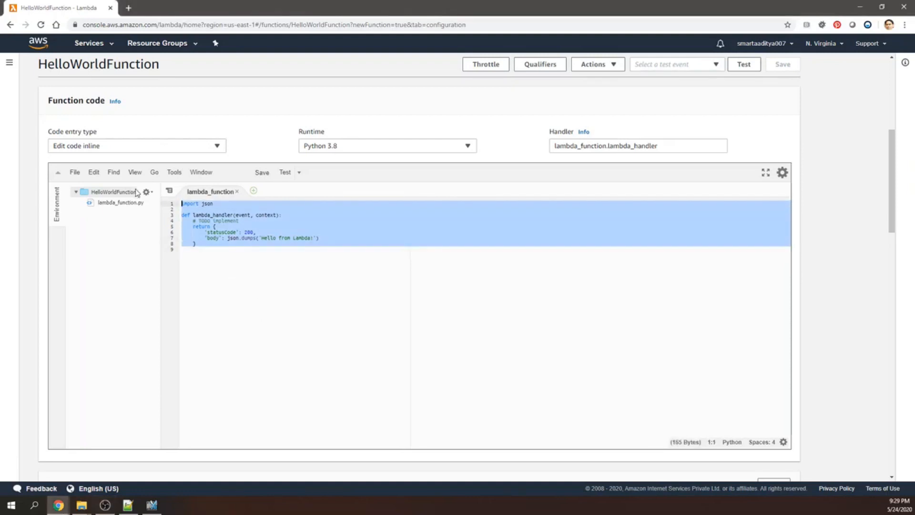
pyautogui.press('Delete')
pyautogui.write("# import the JSON utility package since we will be working with a JSON object import json # define the handler function that the Lambda service will use an entry point def lambda_handler(event, context): # extract values from the event object we got from the Lambda service     name = event['firstName'] +' '+ event['lastName'] # return a properly formatted JSON object     return {     'statusCode': 200,     'body': json.dumps('Hello from Lambda, ' + name)     }")
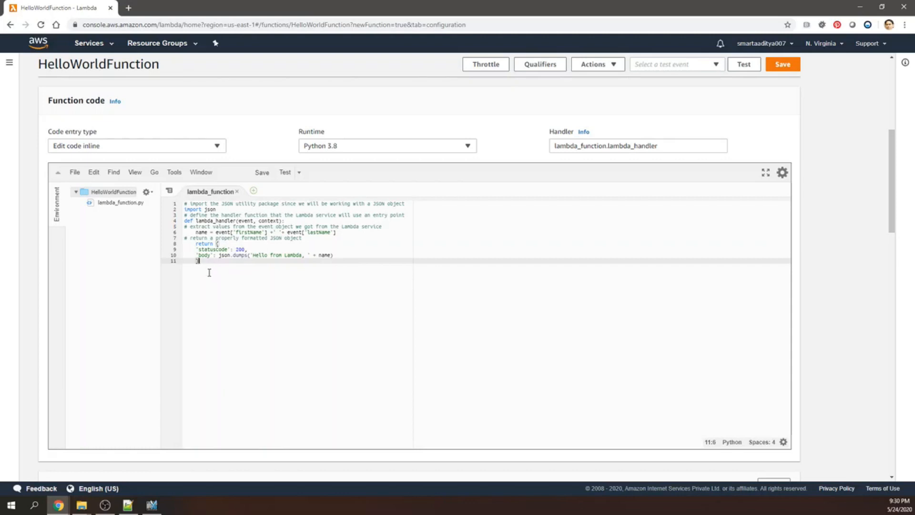
pyautogui.moveTo(196, 221); pyautogui.dragTo(234, 221)
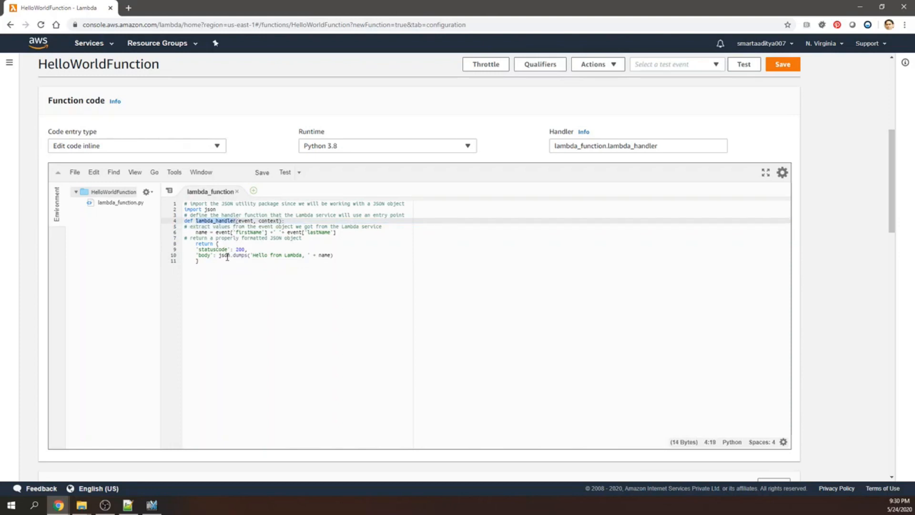
pyautogui.doubleClick(238, 232)
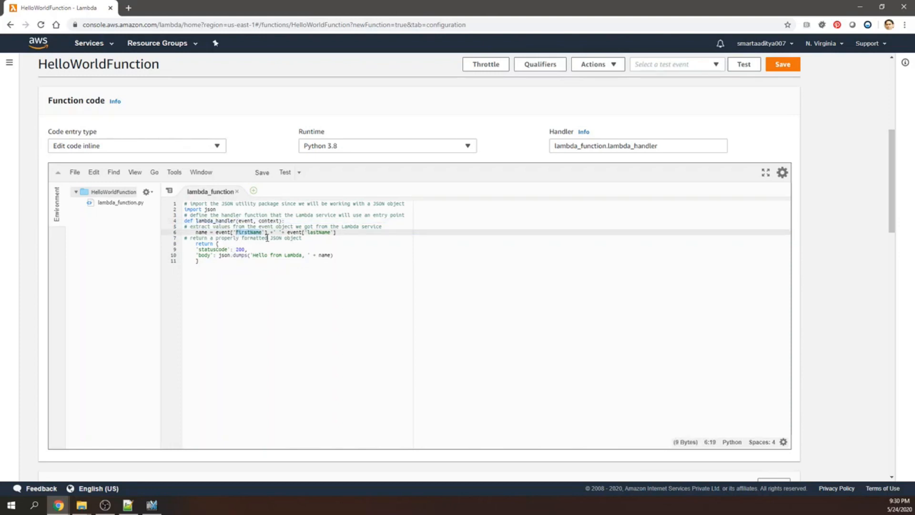
pyautogui.moveTo(307, 233); pyautogui.dragTo(331, 232)
pyautogui.moveTo(251, 256); pyautogui.dragTo(330, 256)
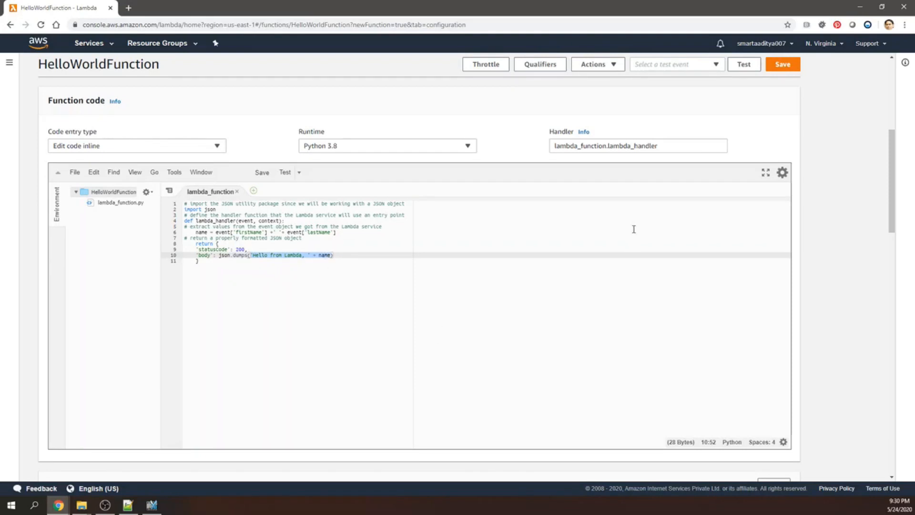
# Start configuring a new test event and replace its sample JSON with firstName "Ada" and lastName "Lovelace".
pyautogui.scroll(6, 632, 231)
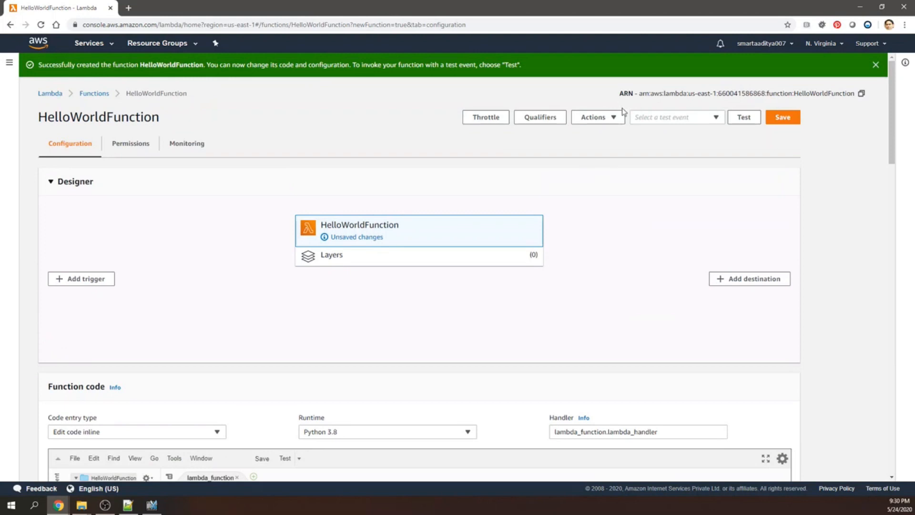
pyautogui.click(695, 120)
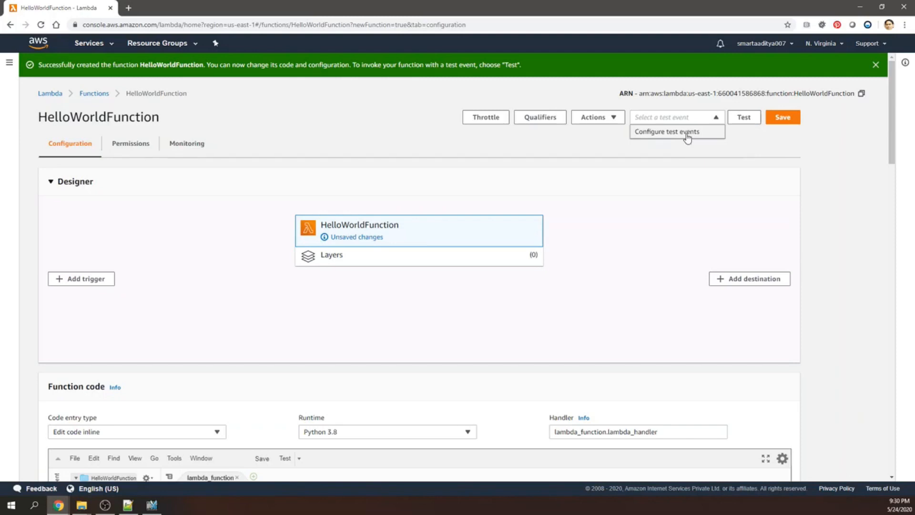
pyautogui.click(687, 136)
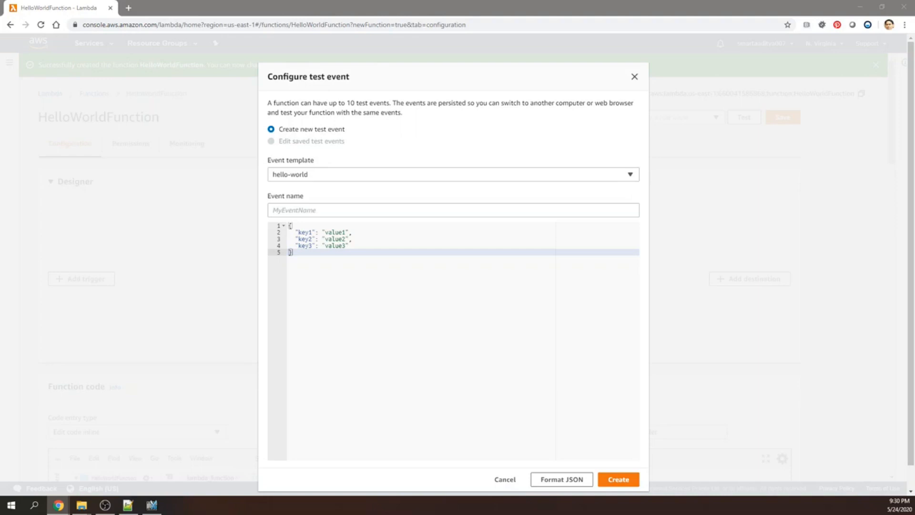
pyautogui.moveTo(289, 251); pyautogui.dragTo(285, 225)
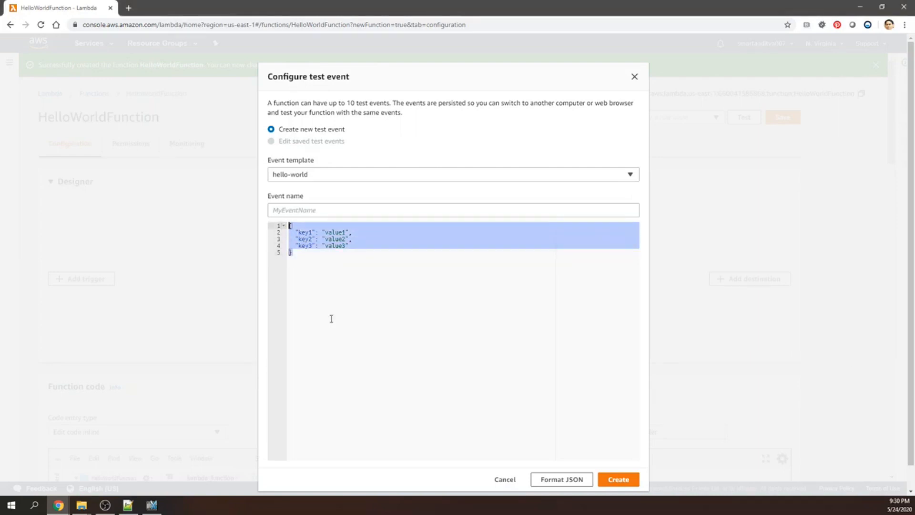
pyautogui.write('{ "firstName": "Ada", "lastName": "Lovelace" }')
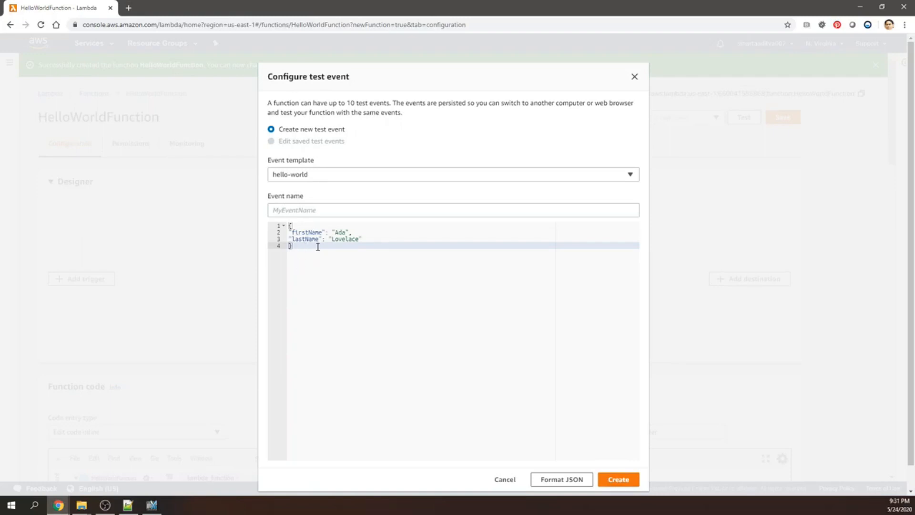
# Name the test event HelloWorldTestEvent and create it.
pyautogui.click(307, 209)
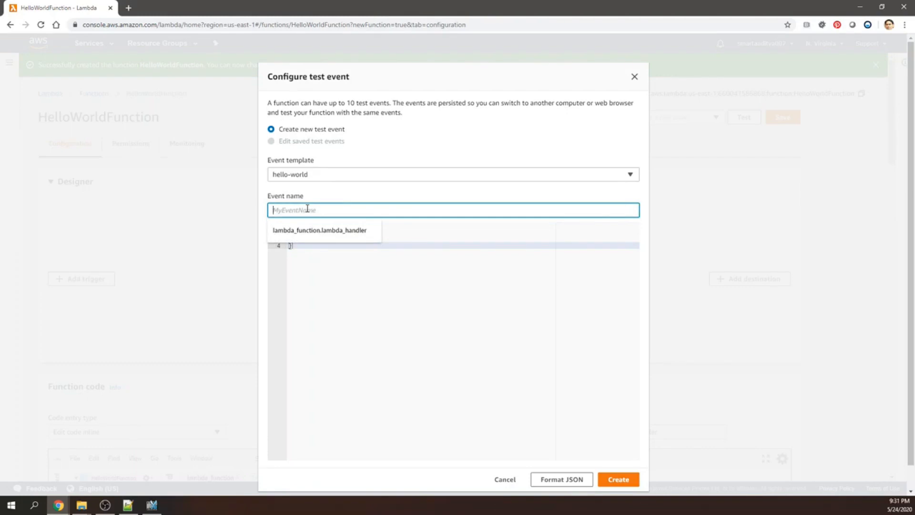
pyautogui.write('Hell')
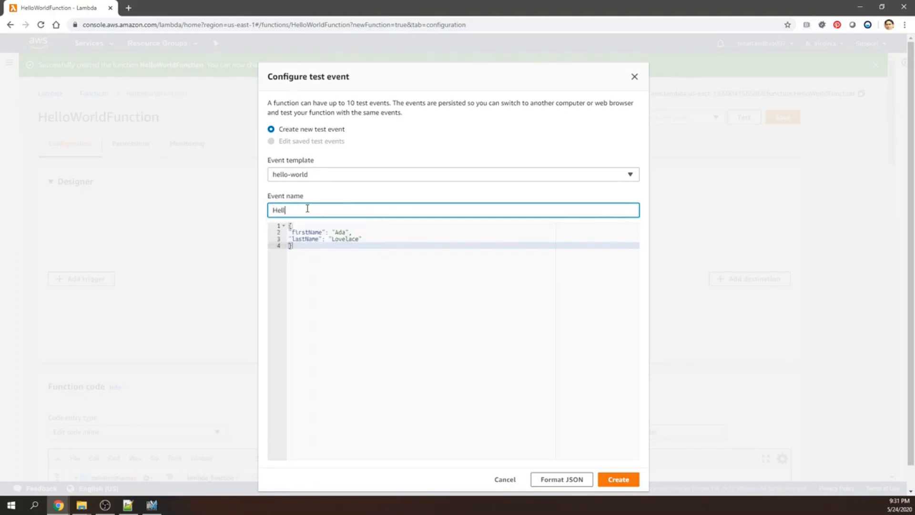
pyautogui.write('owWorldTestEvent')
pyautogui.click(620, 479)
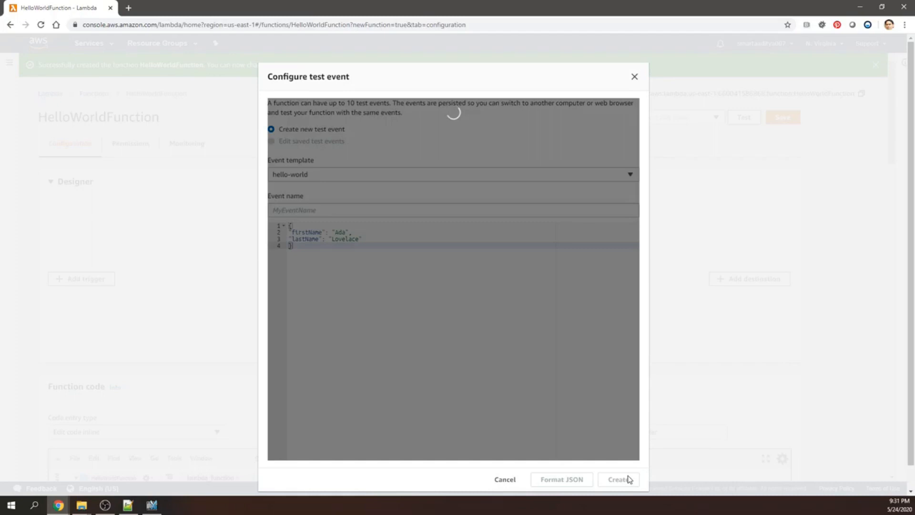
# Test the function with HelloWorldTestEvent and inspect the returned result in the execution details.
pyautogui.click(745, 118)
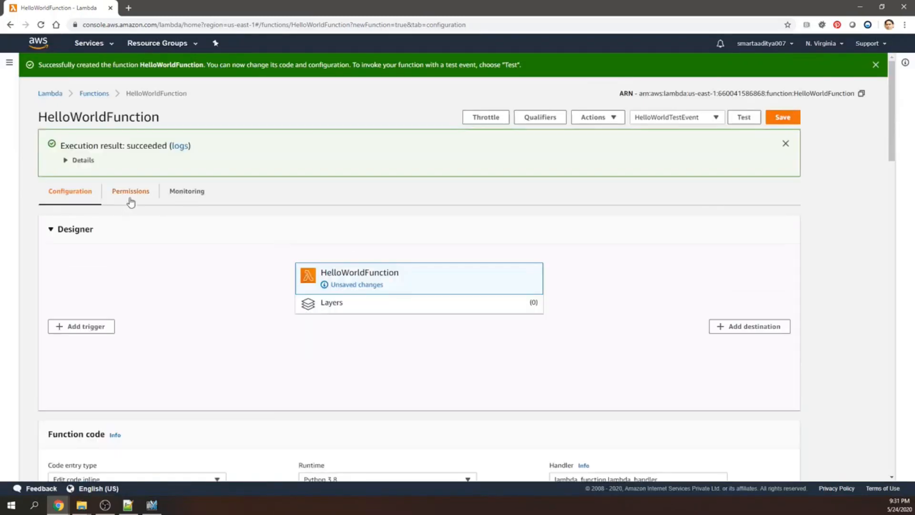
pyautogui.click(78, 160)
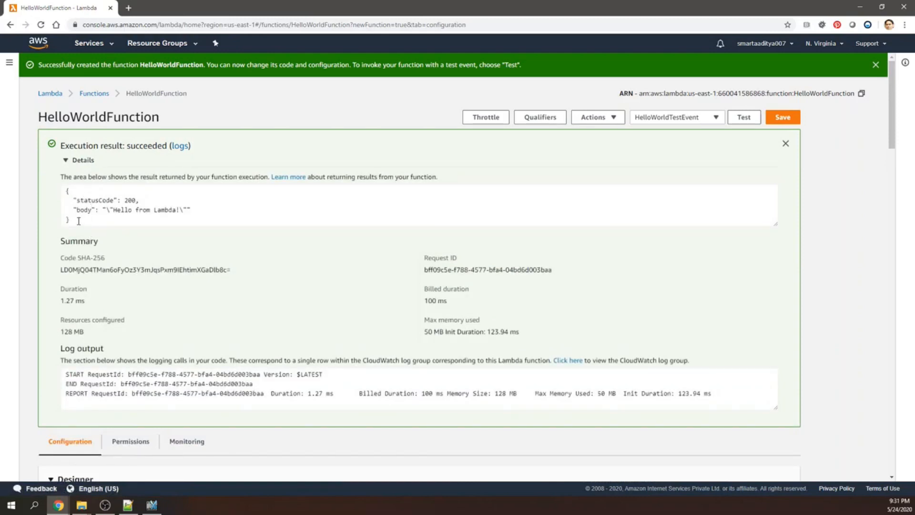
pyautogui.moveTo(70, 220); pyautogui.dragTo(62, 191)
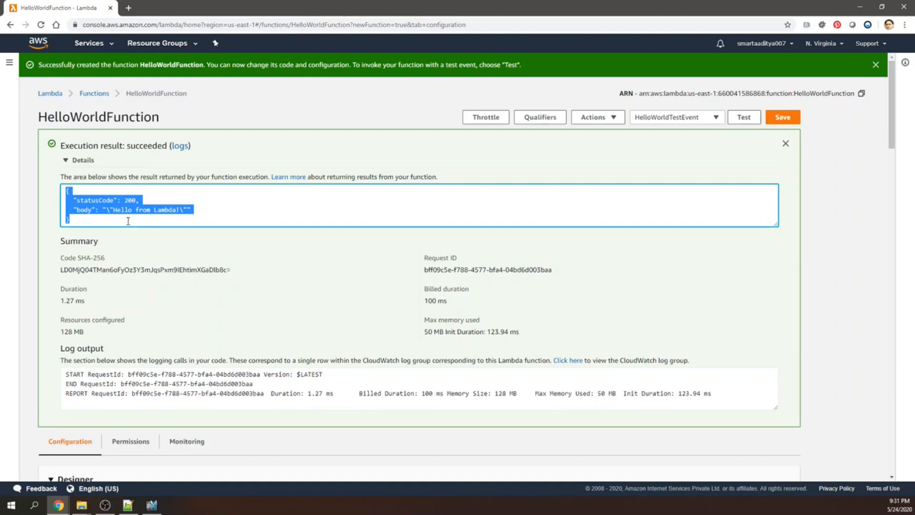
# Save HelloWorldFunction and look over its code and execution results.
pyautogui.click(782, 118)
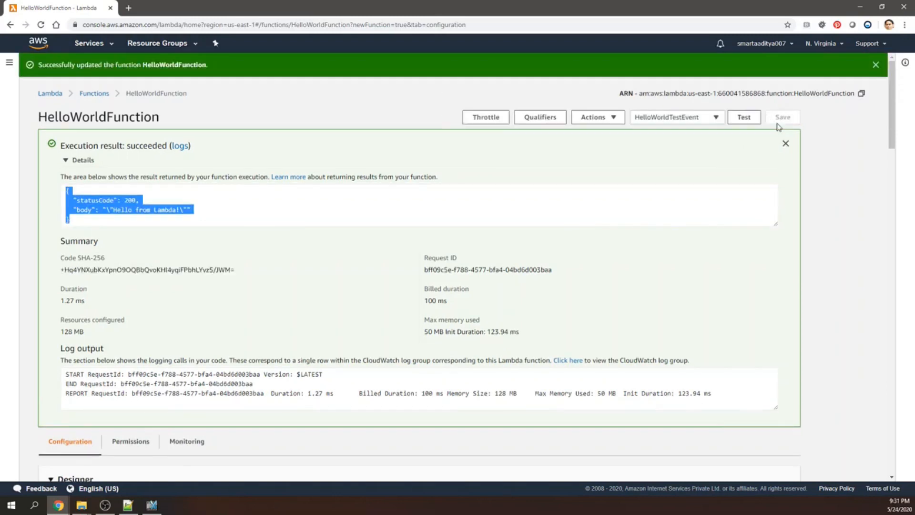
pyautogui.scroll(-10, 622, 253)
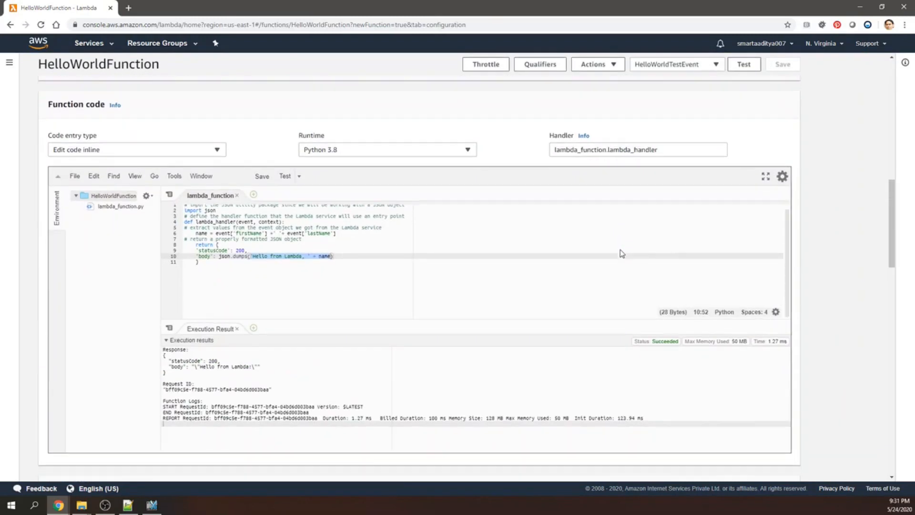
pyautogui.scroll(-2, 622, 253)
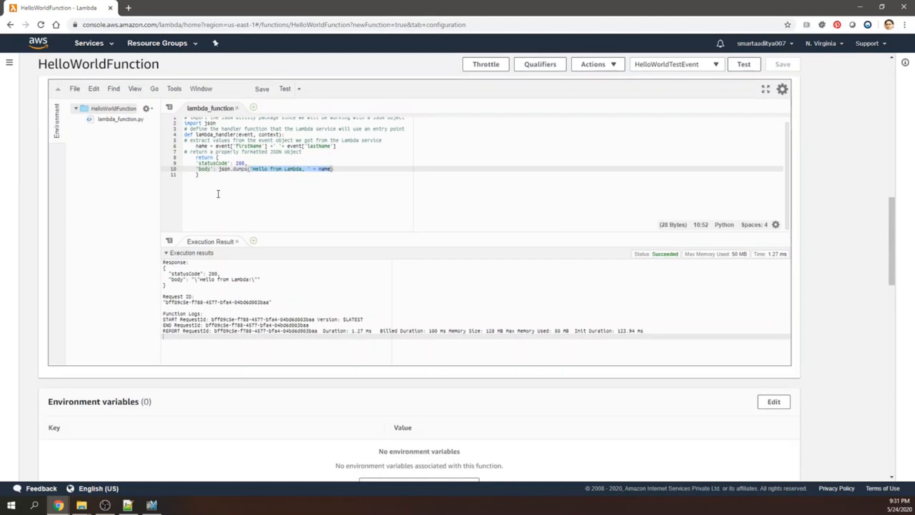
pyautogui.hotkey('alt', 'Tab')
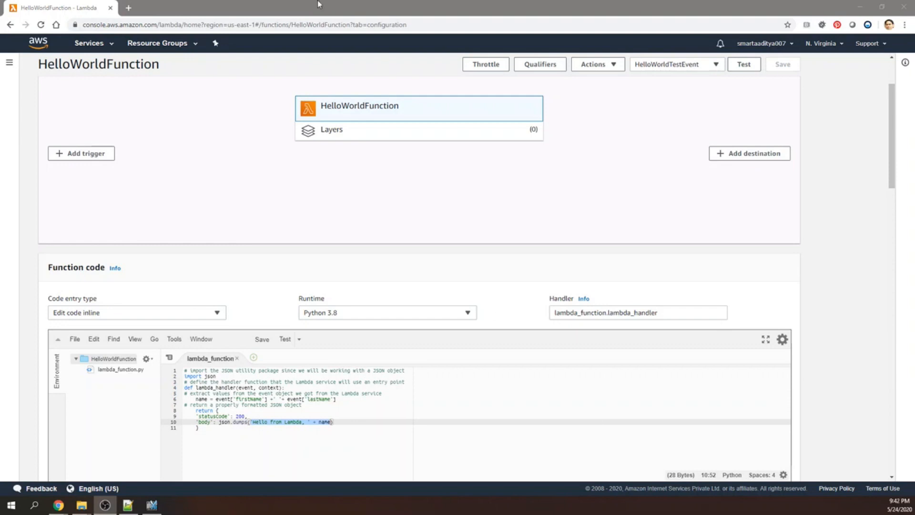
# Search the AWS services for "api ga" and open API Gateway.
pyautogui.click(92, 46)
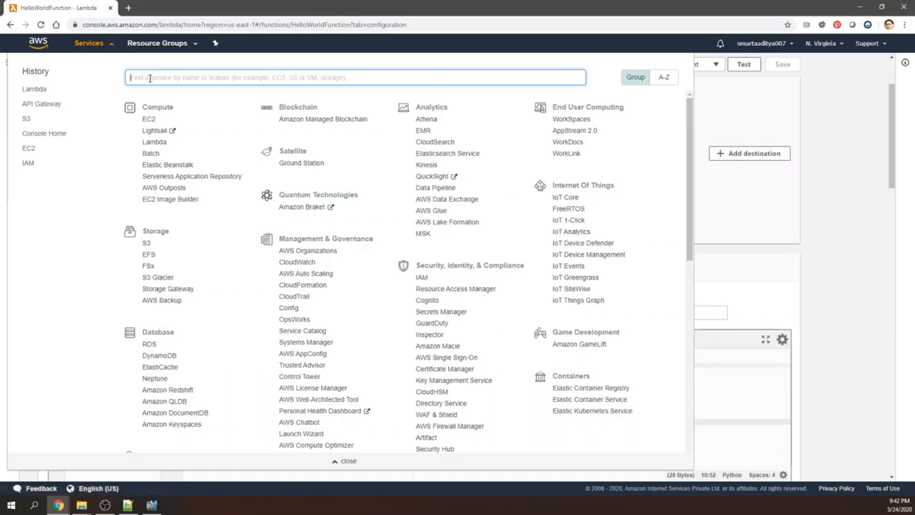
pyautogui.write('api ga')
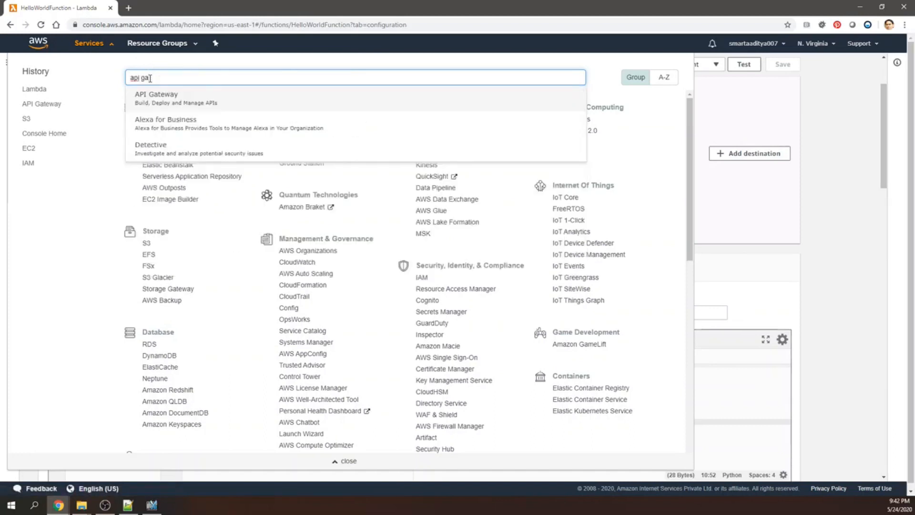
pyautogui.click(176, 97)
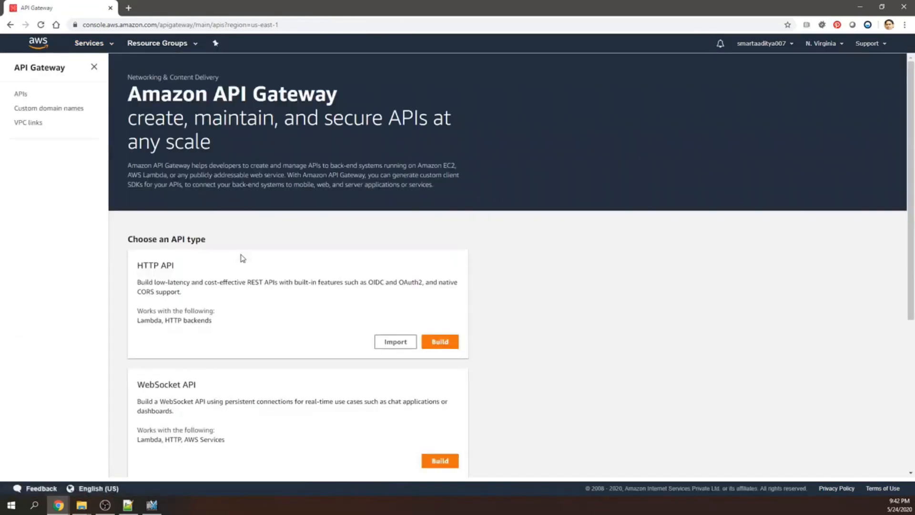
# Start building a public REST API, dismiss the welcome message and choose New API instead of the example.
pyautogui.scroll(-5, 241, 258)
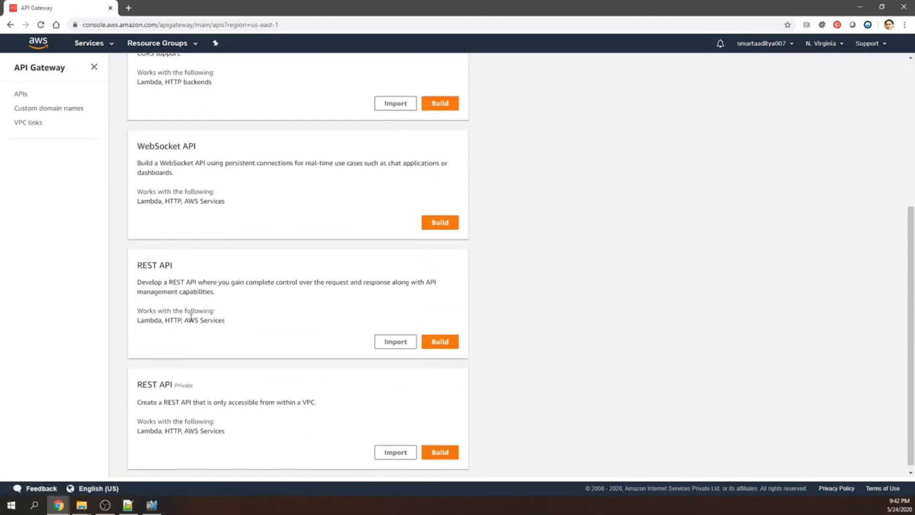
pyautogui.click(446, 343)
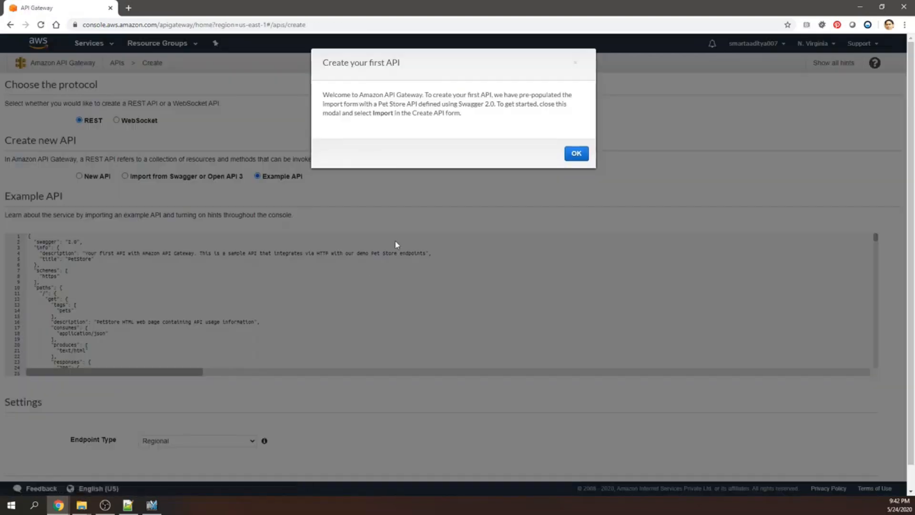
pyautogui.click(576, 153)
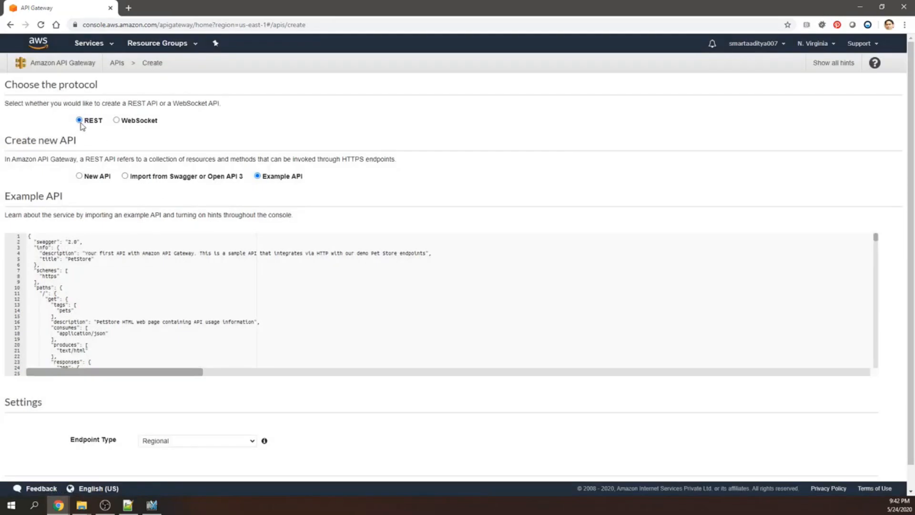
pyautogui.click(80, 175)
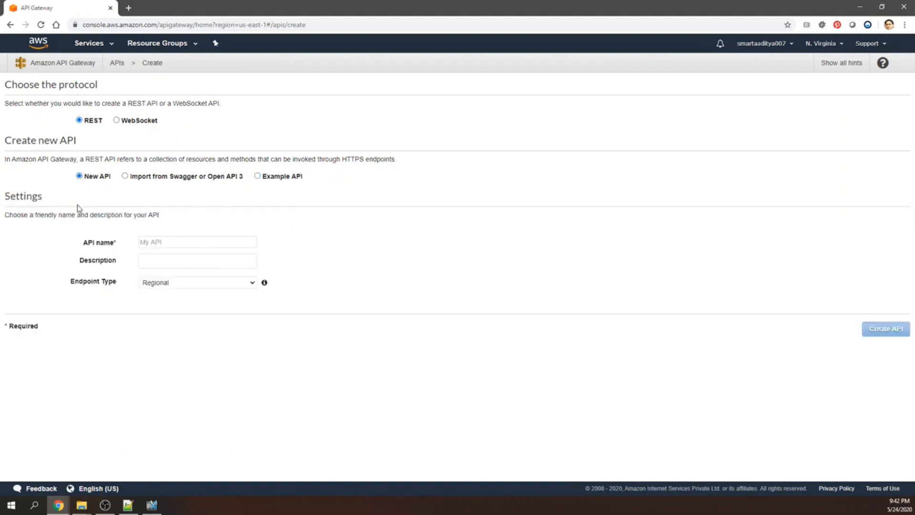
# Name the new API HelloWorldAPI and set its endpoint type to Edge optimized.
pyautogui.click(179, 241)
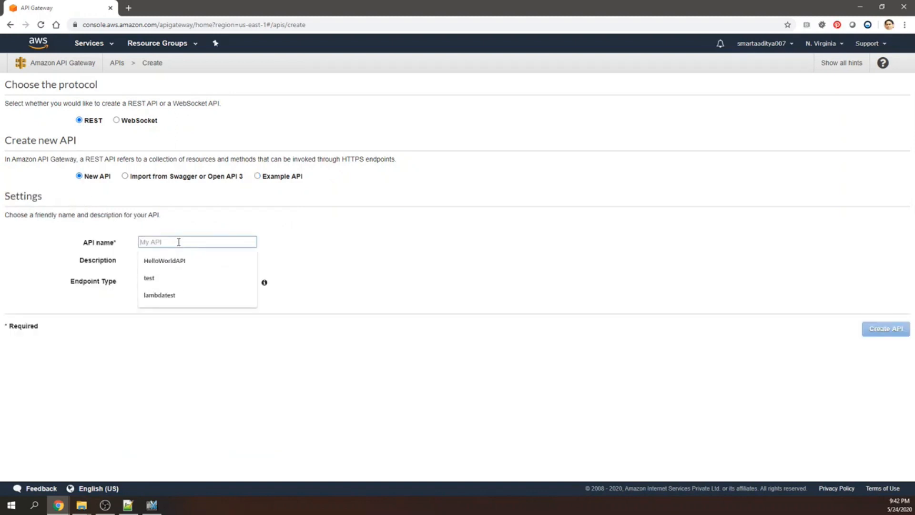
pyautogui.click(193, 262)
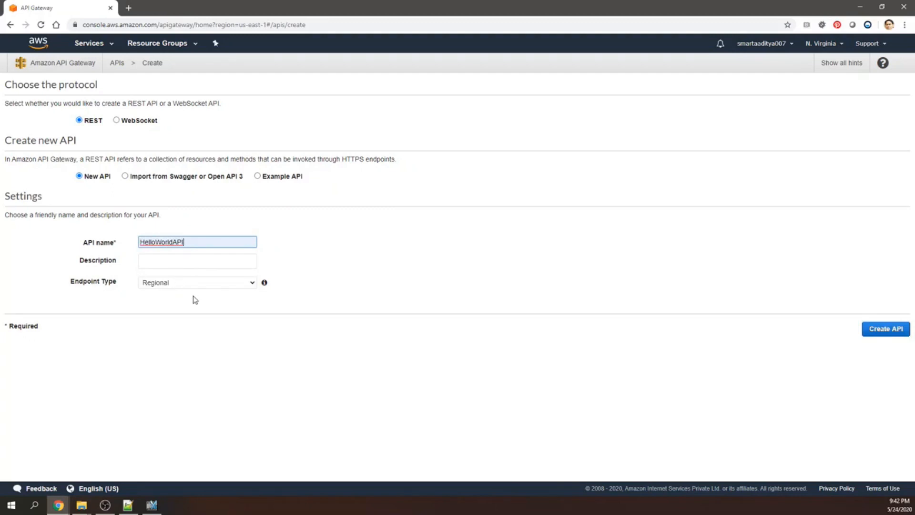
pyautogui.click(197, 285)
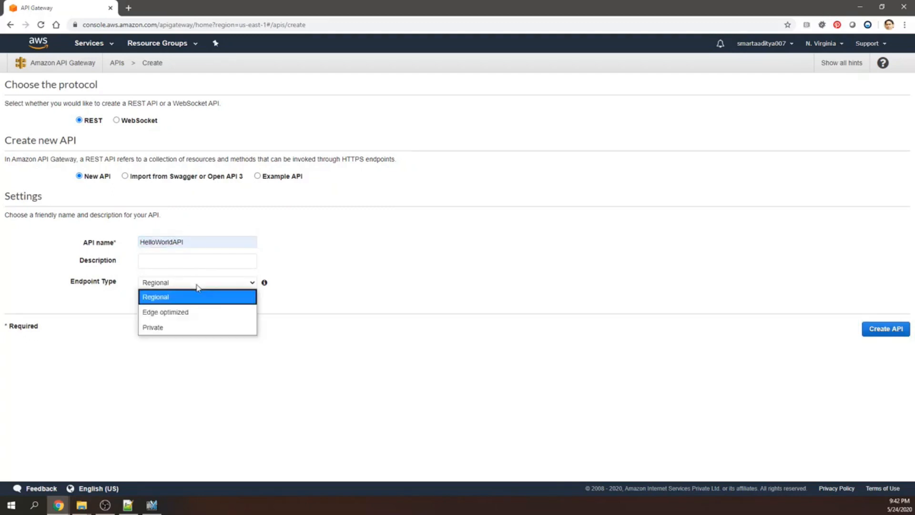
pyautogui.click(199, 312)
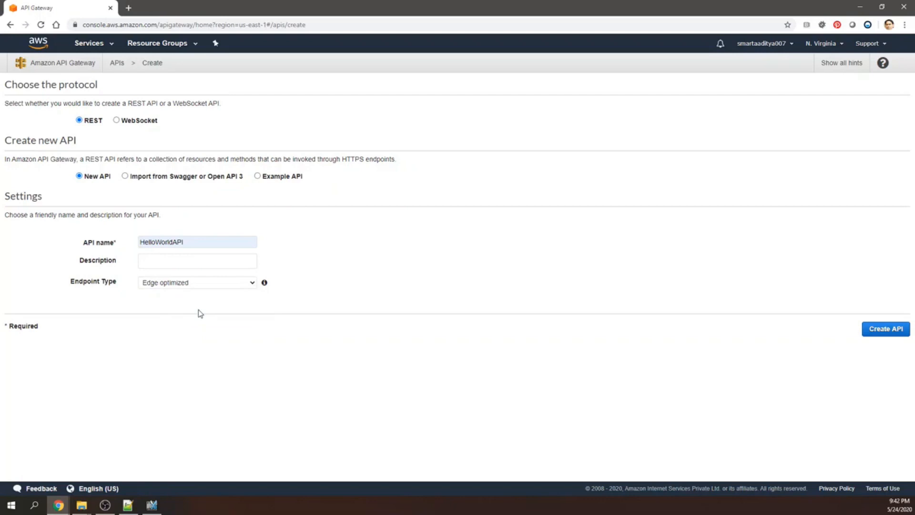
# Create the HelloWorldAPI and add a POST method to its root resource.
pyautogui.click(900, 333)
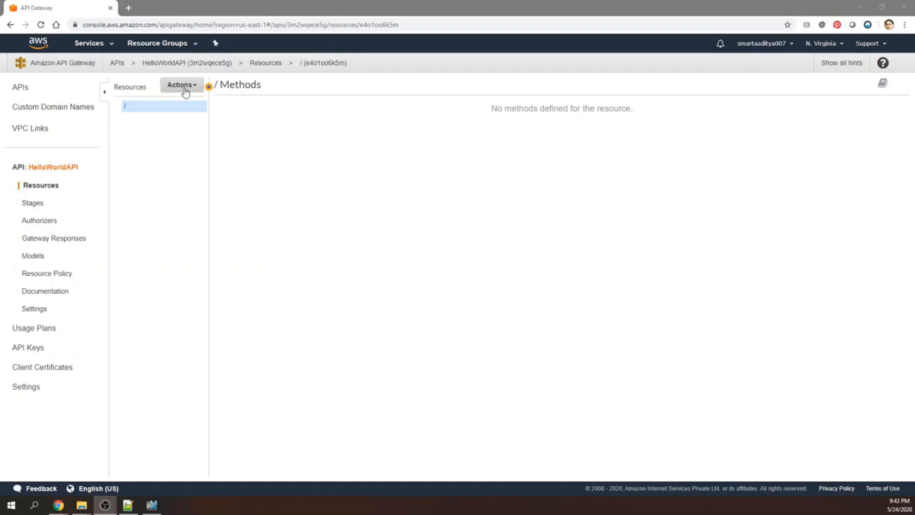
pyautogui.click(186, 90)
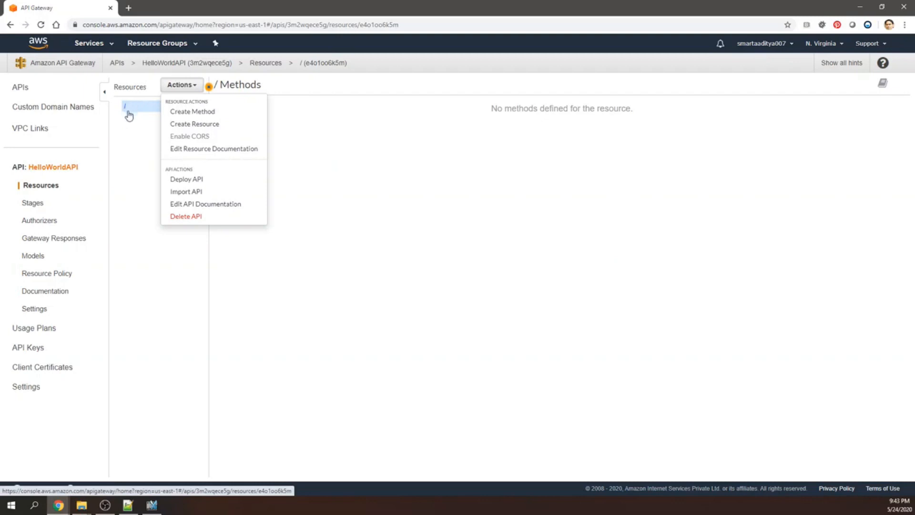
pyautogui.click(201, 115)
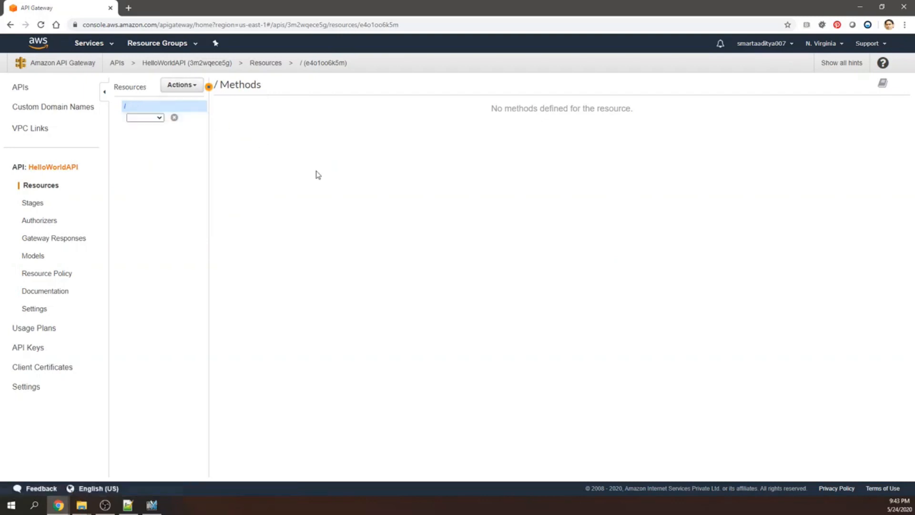
pyautogui.click(159, 117)
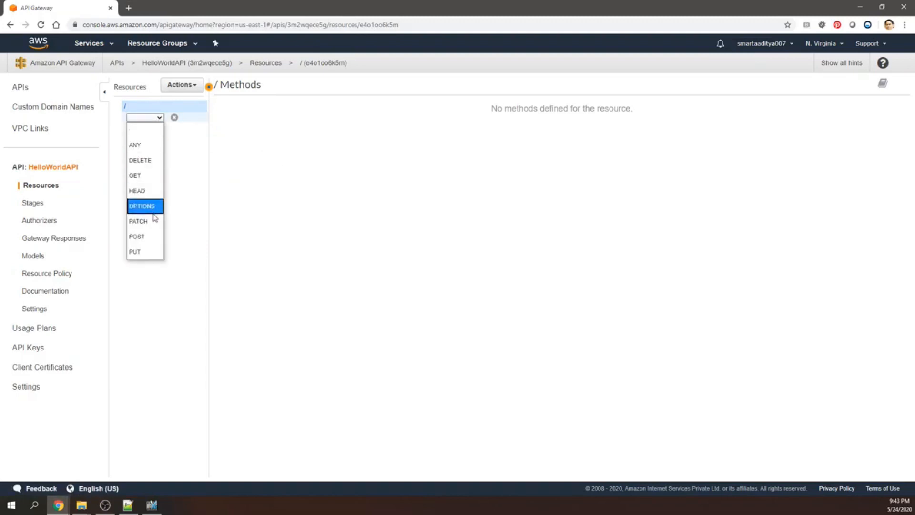
pyautogui.click(147, 237)
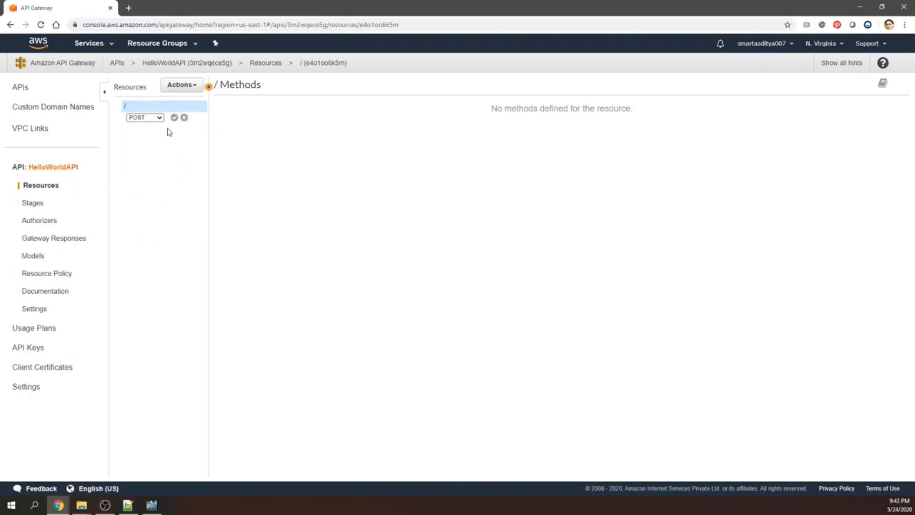
pyautogui.click(175, 117)
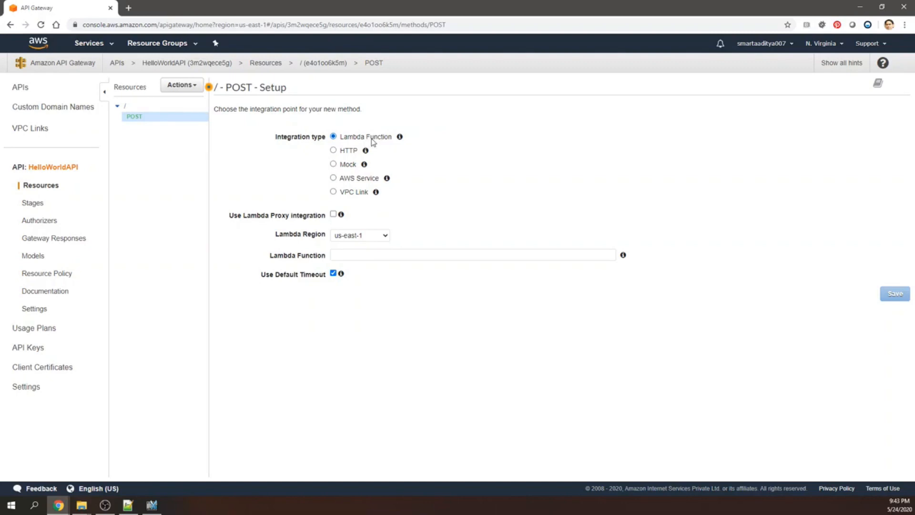
# Integrate the POST method with the Lambda function HelloWorldFunction, then save the setup and confirm it.
pyautogui.click(540, 252)
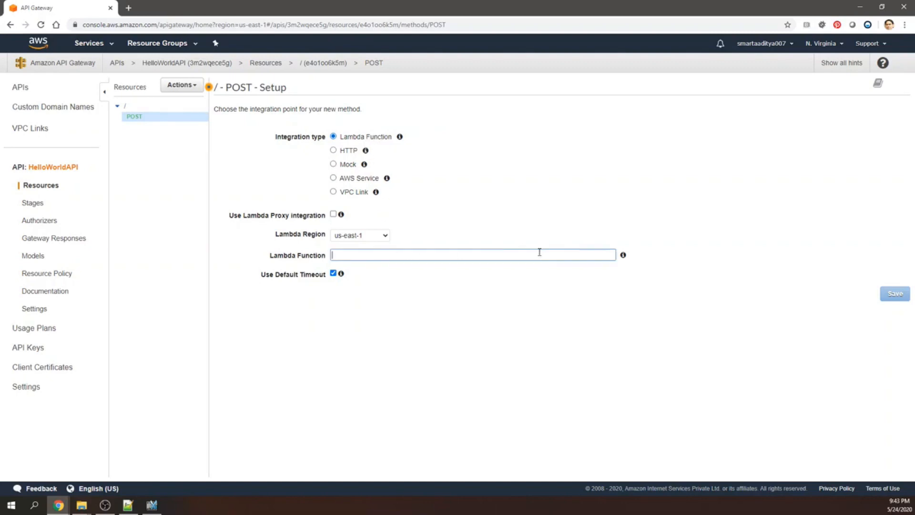
pyautogui.write('H')
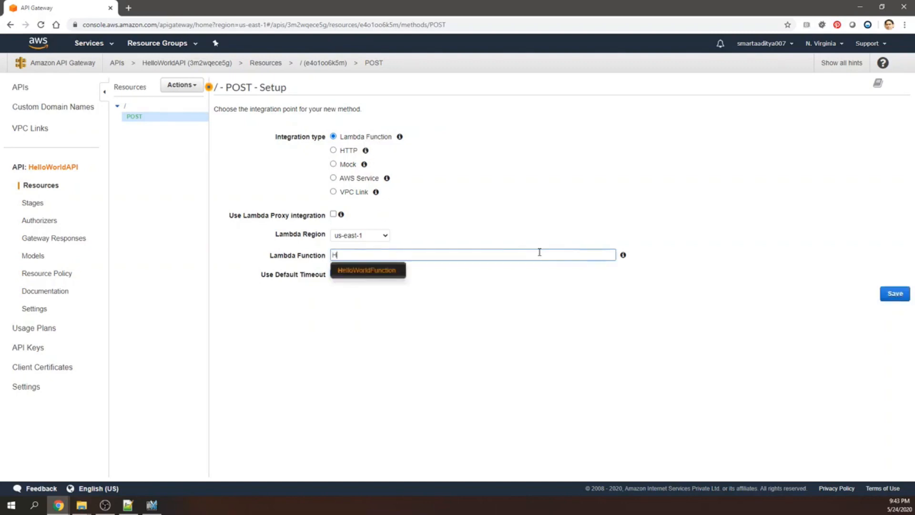
pyautogui.click(373, 274)
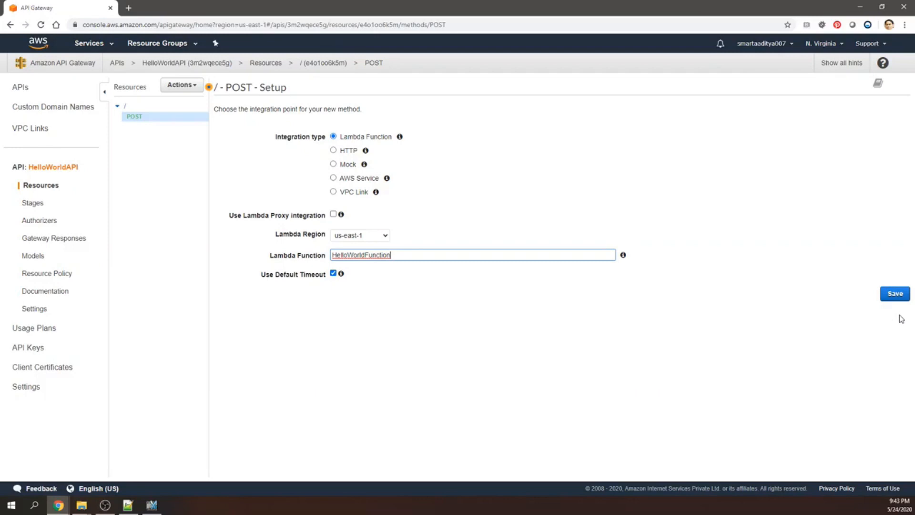
pyautogui.click(896, 295)
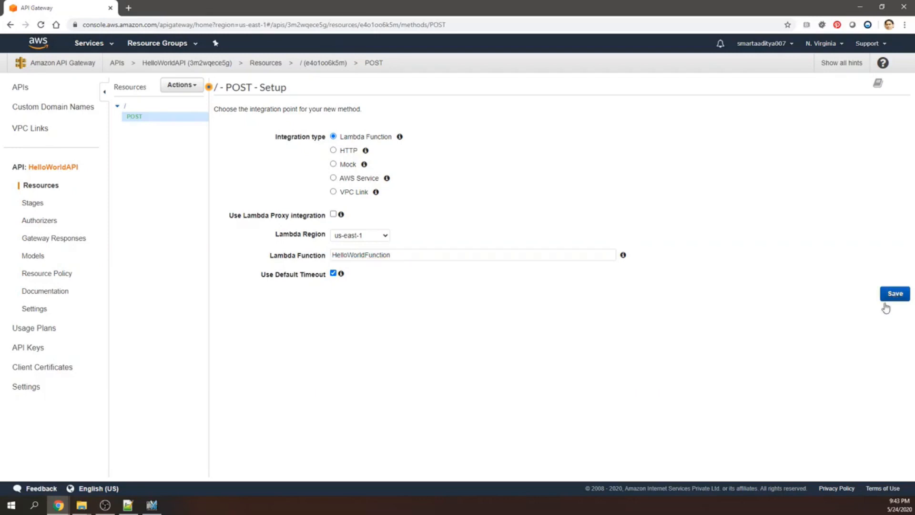
pyautogui.click(652, 147)
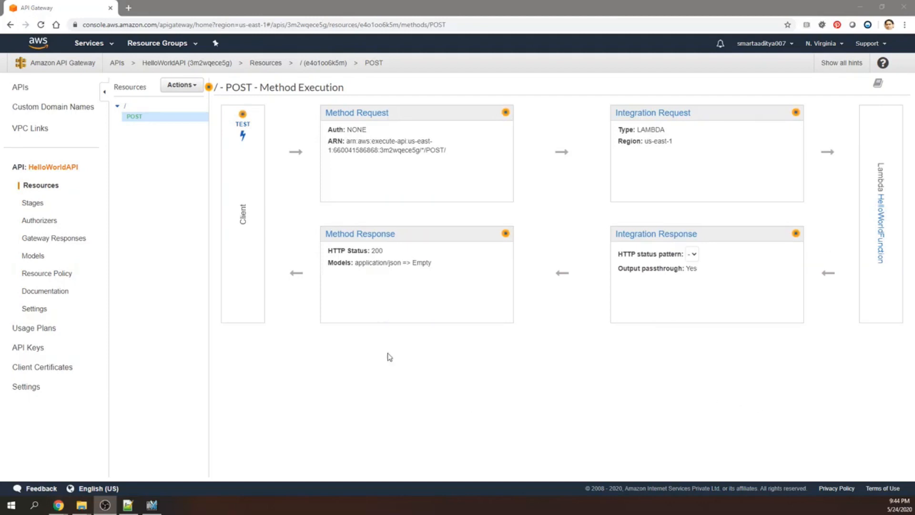
# Enable CORS on the root resource for the POST method and confirm replacing the existing header values.
pyautogui.click(195, 86)
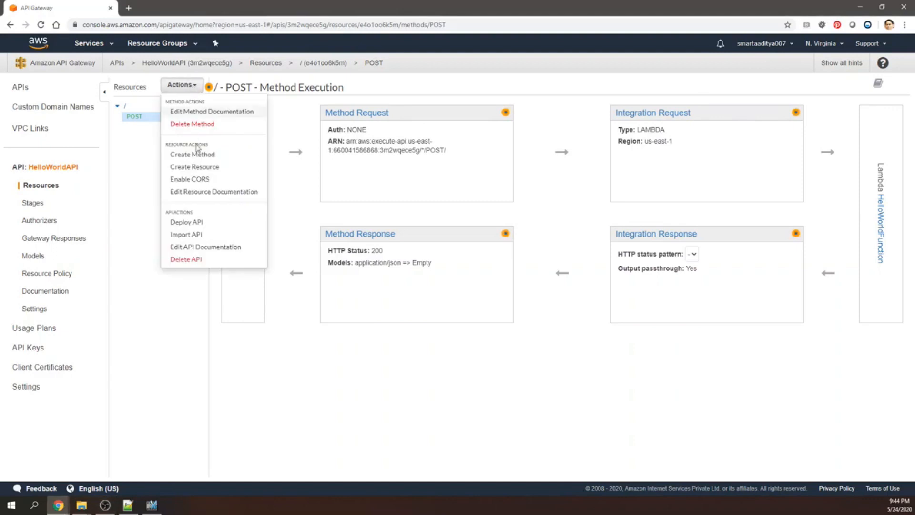
pyautogui.click(195, 181)
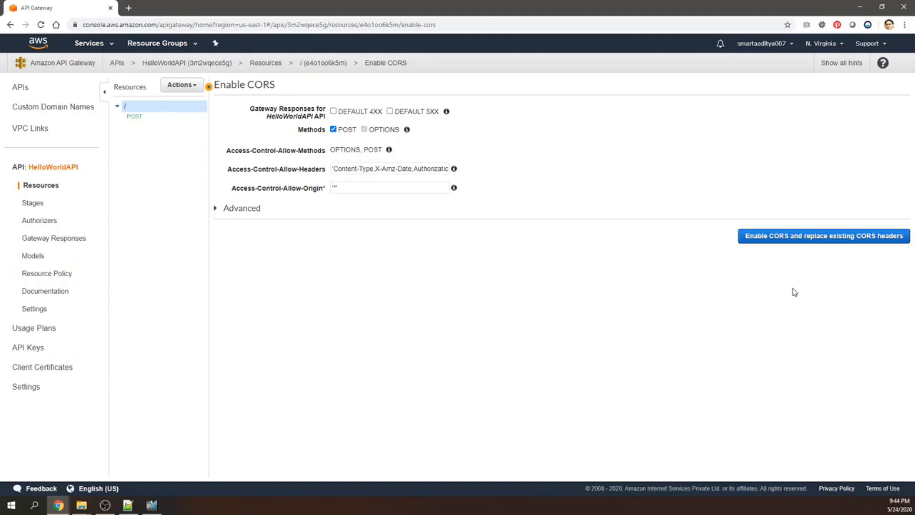
pyautogui.click(810, 239)
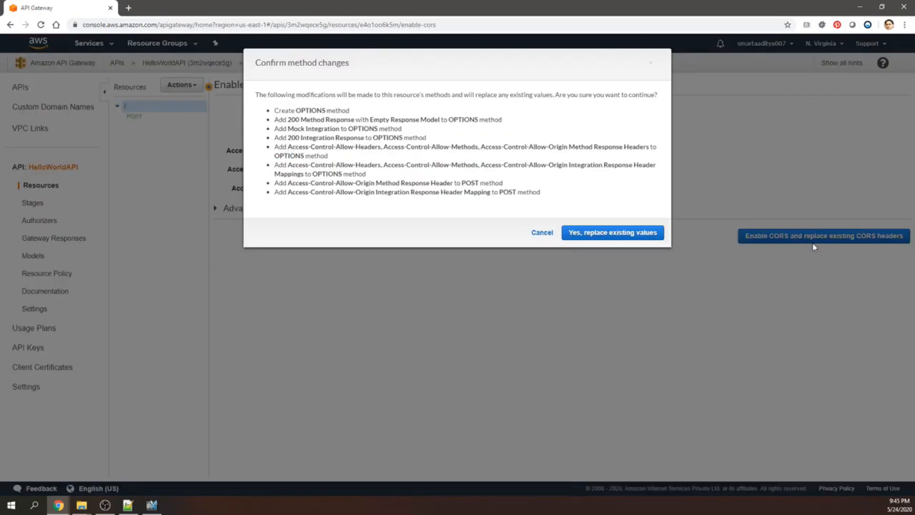
pyautogui.click(644, 238)
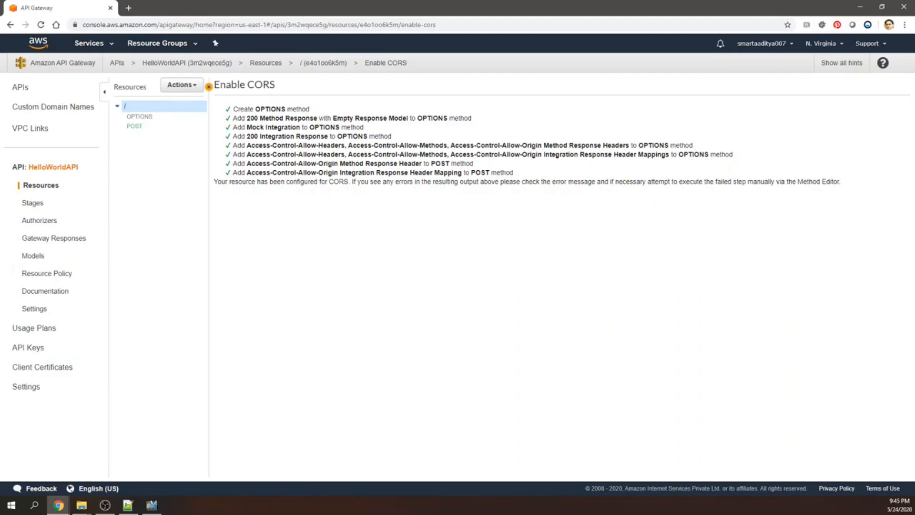
pyautogui.hotkey('alt', 'Tab')
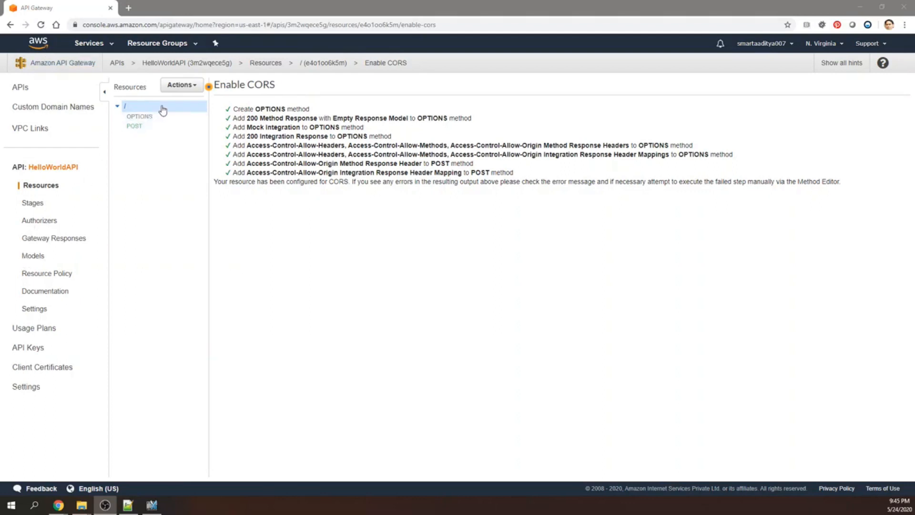
# Deploy the API to a new stage named dev.
pyautogui.click(191, 88)
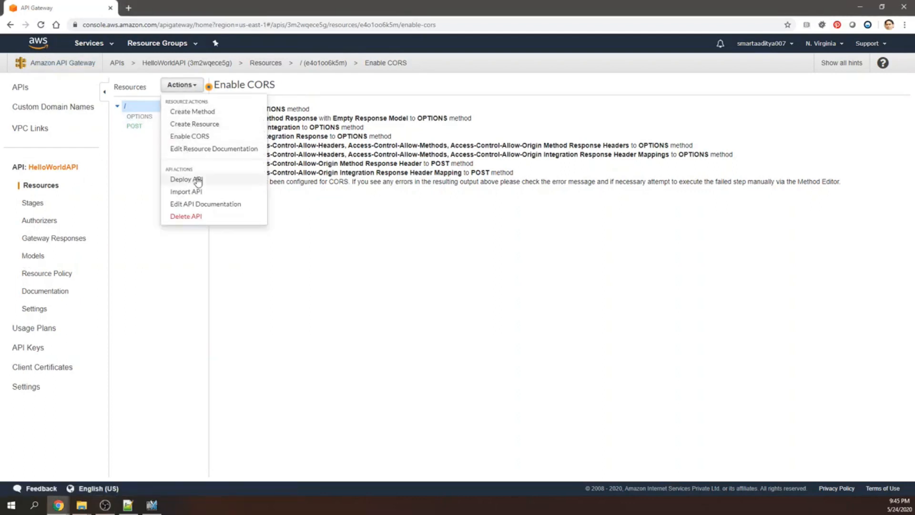
pyautogui.click(198, 180)
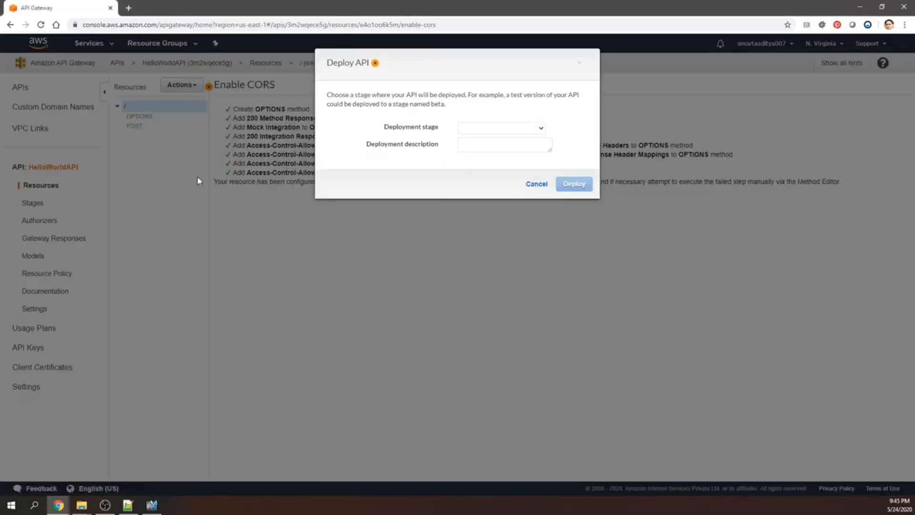
pyautogui.click(494, 127)
pyautogui.click(494, 128)
pyautogui.click(493, 128)
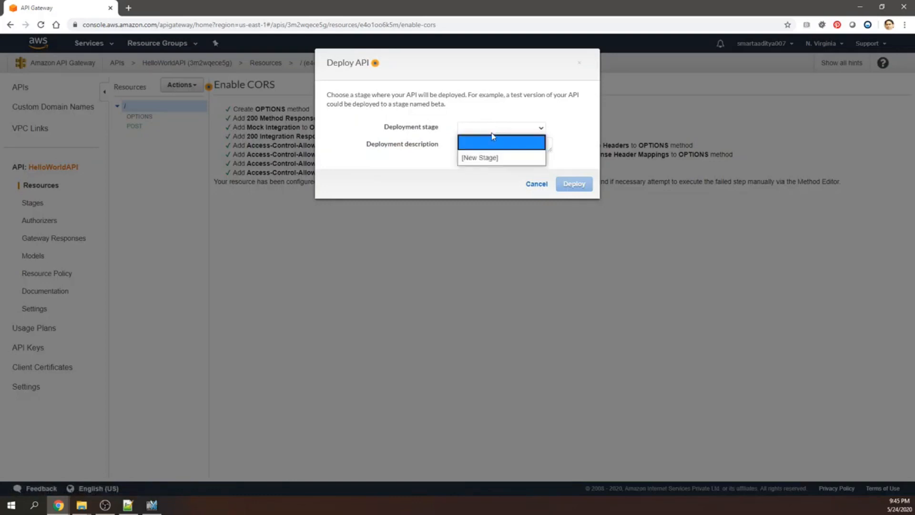
pyautogui.click(481, 158)
pyautogui.click(483, 145)
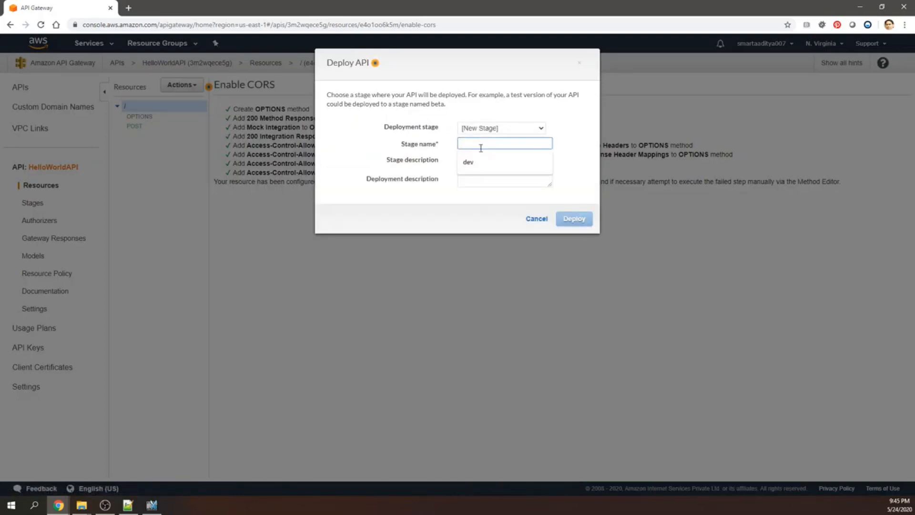
pyautogui.click(472, 163)
pyautogui.click(572, 222)
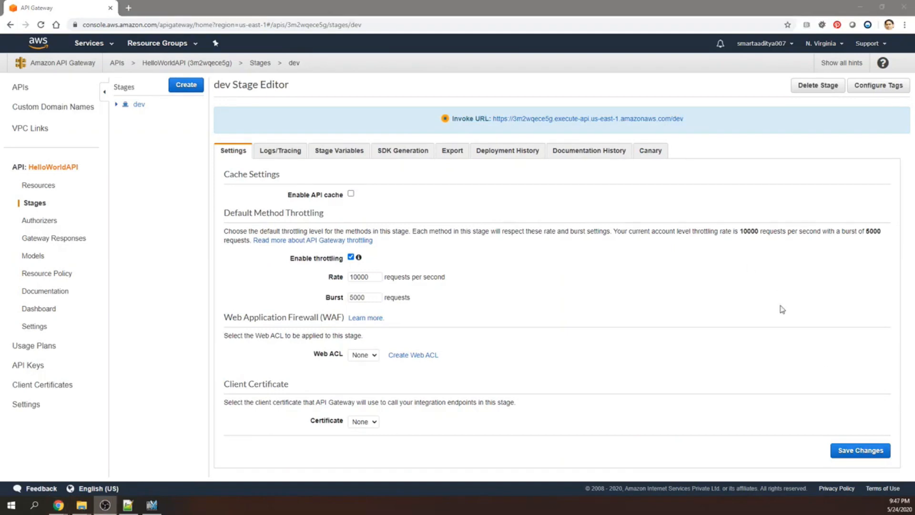
# Save the dev stage settings, copy its invoke URL and use it as the address of the POST request in Postman.
pyautogui.click(863, 455)
pyautogui.moveTo(684, 119); pyautogui.dragTo(491, 119)
pyautogui.hotkey('ctrl', 'c')
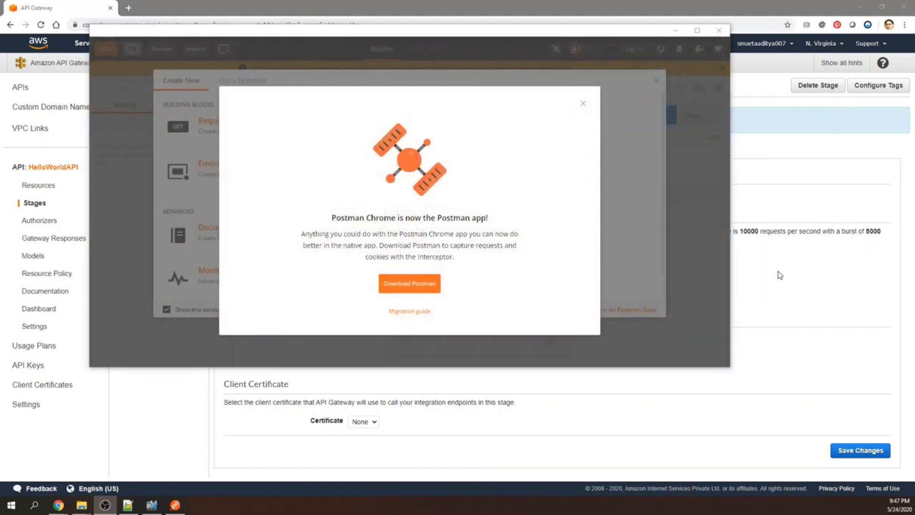
pyautogui.click(582, 103)
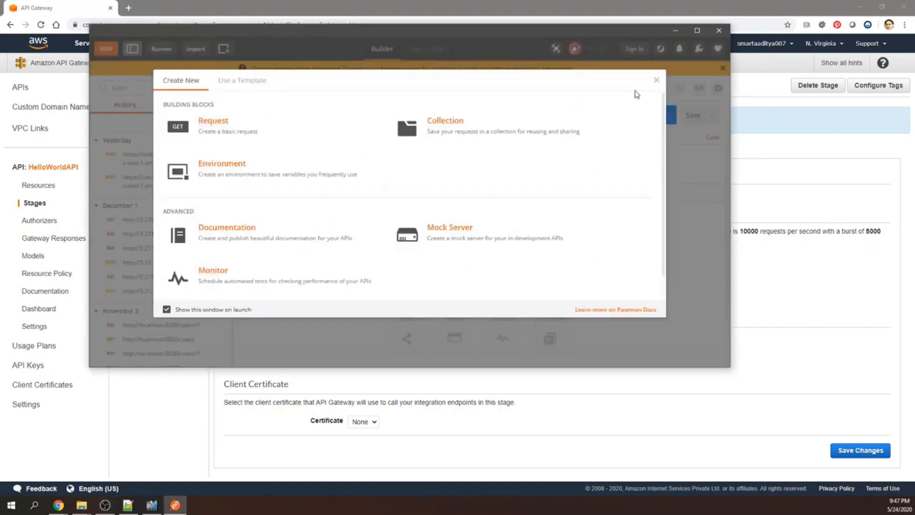
pyautogui.click(656, 80)
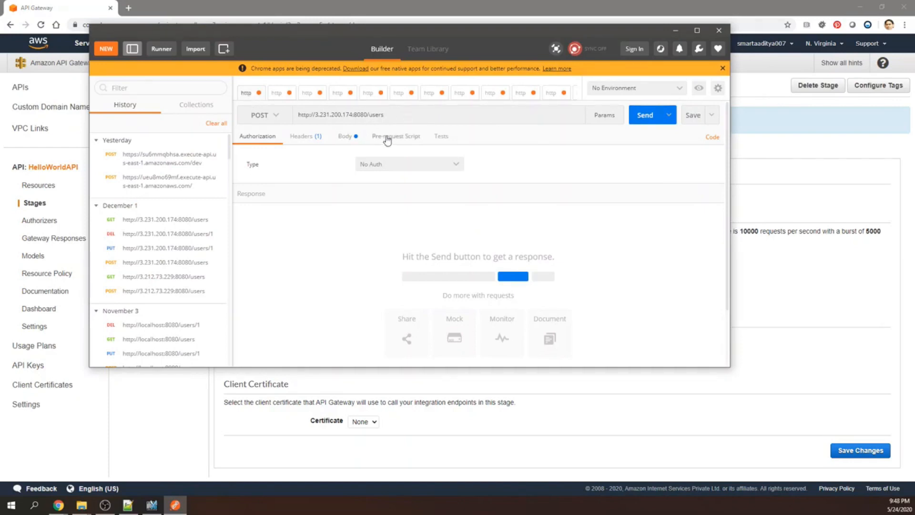
pyautogui.moveTo(407, 117); pyautogui.dragTo(282, 124)
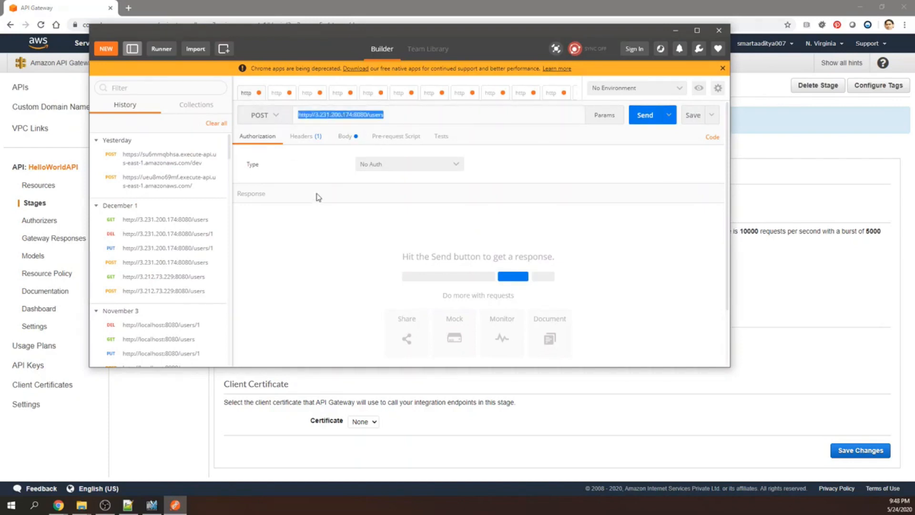
pyautogui.hotkey('ctrl', 'v')
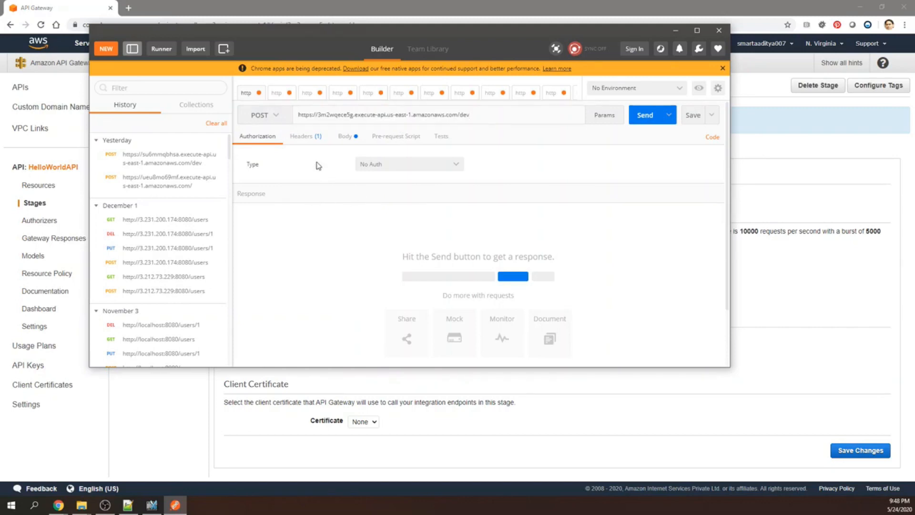
# Send the POST request with its raw JSON body of first and last name, and examine the response body.
pyautogui.click(343, 138)
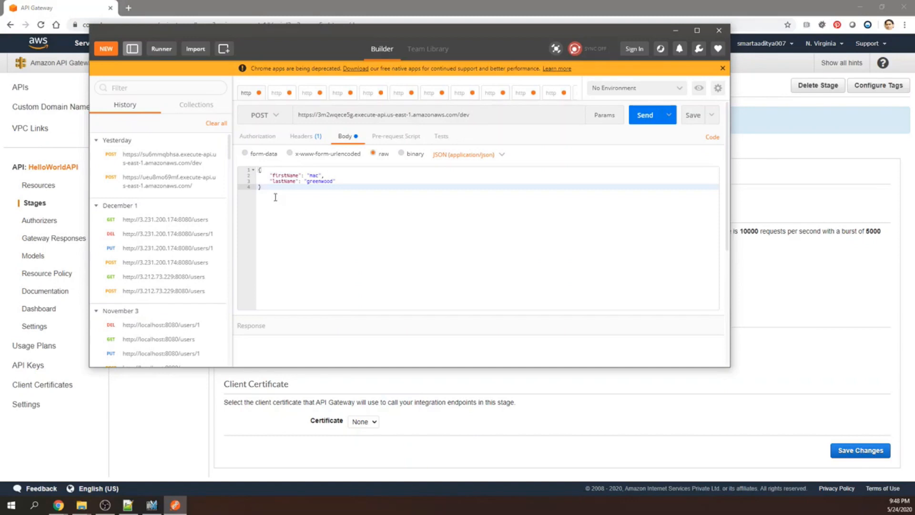
pyautogui.click(644, 116)
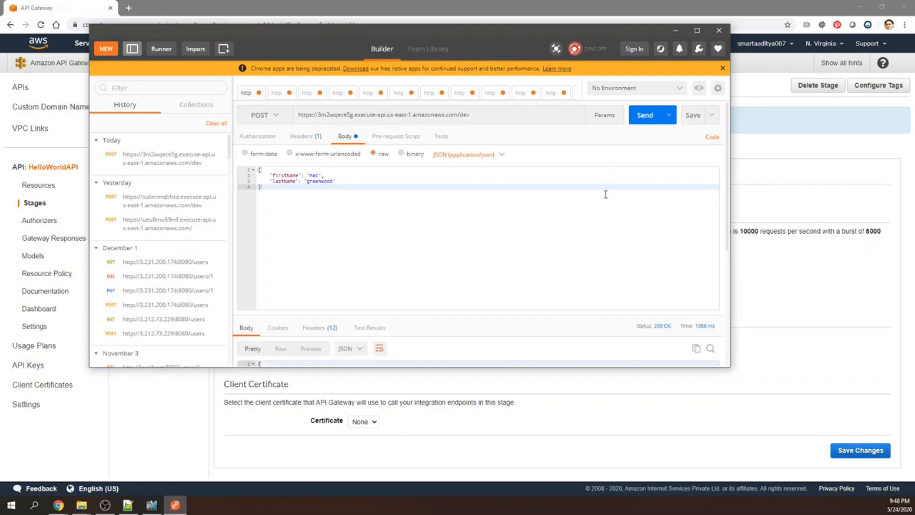
pyautogui.scroll(-3, 548, 216)
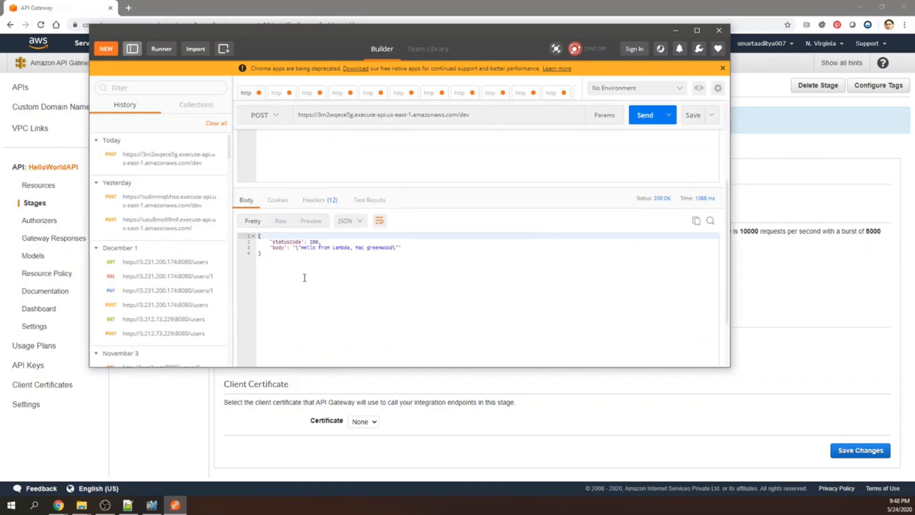
pyautogui.hotkey('ctrl', 'a')
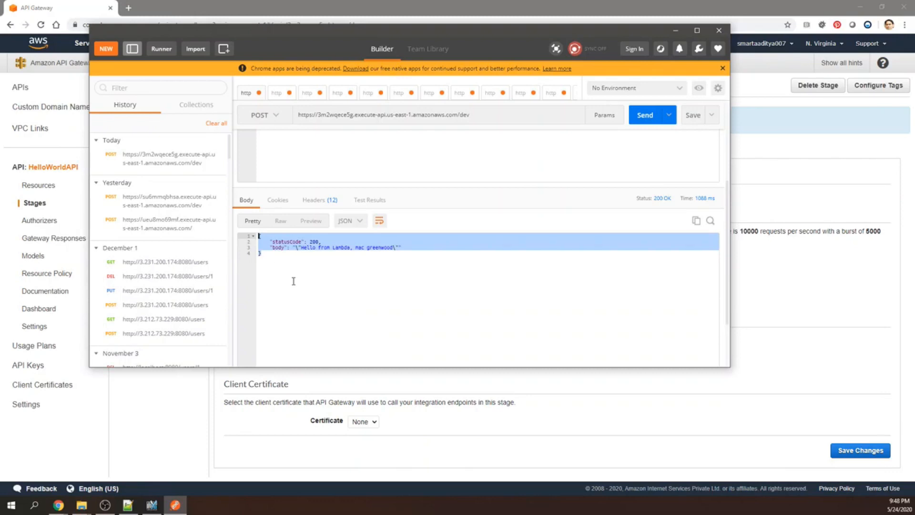
pyautogui.scroll(3, 293, 281)
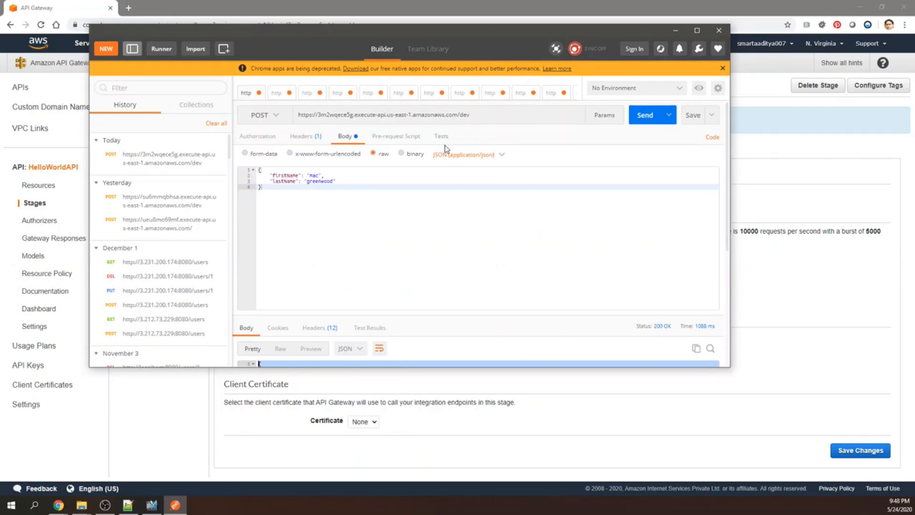
pyautogui.click(483, 380)
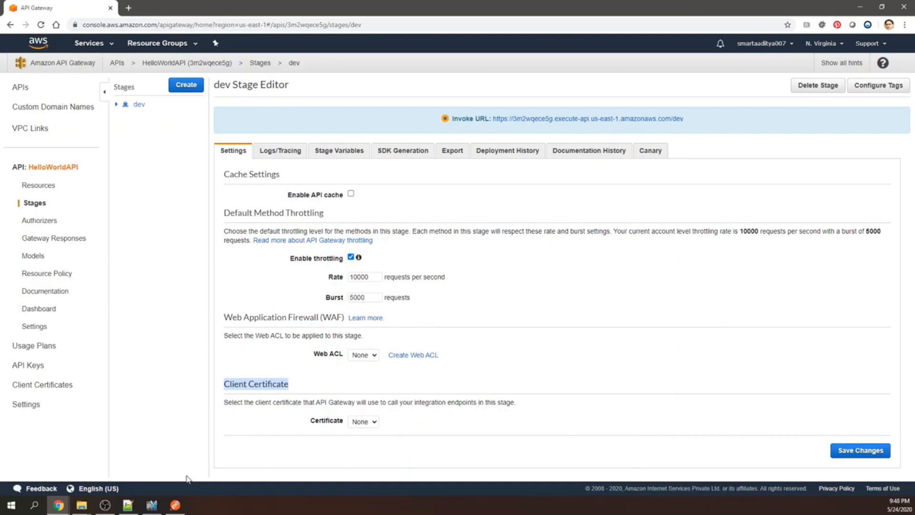
pyautogui.click(180, 508)
pyautogui.scroll(-5, 325, 312)
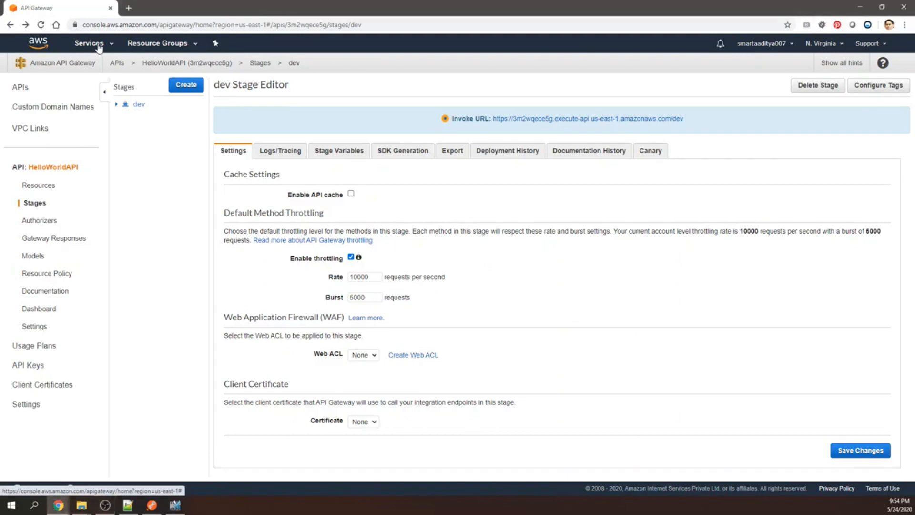
# Open the DynamoDB service and begin creating a new table.
pyautogui.click(99, 46)
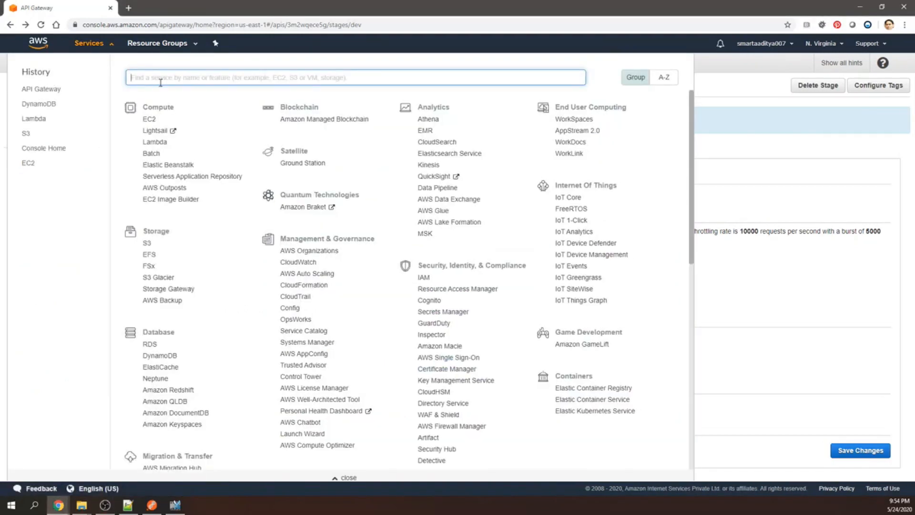
pyautogui.write('Dynamo')
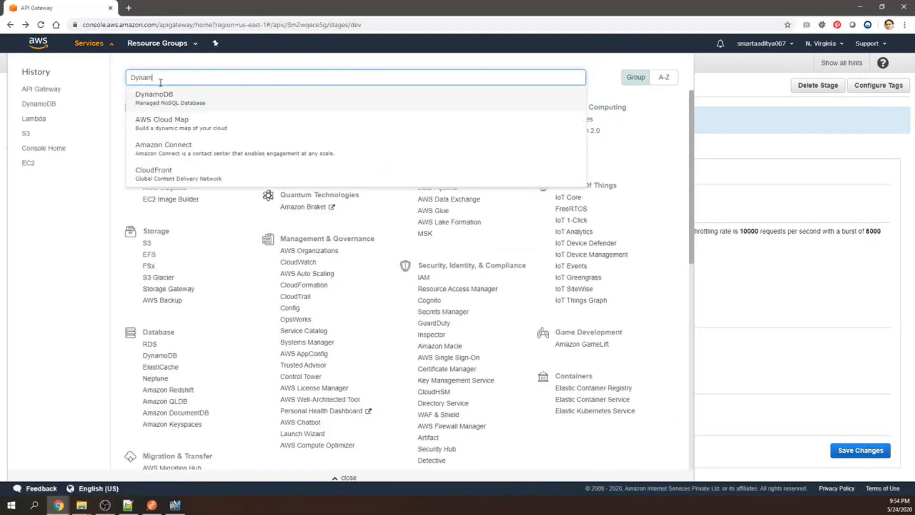
pyautogui.click(156, 100)
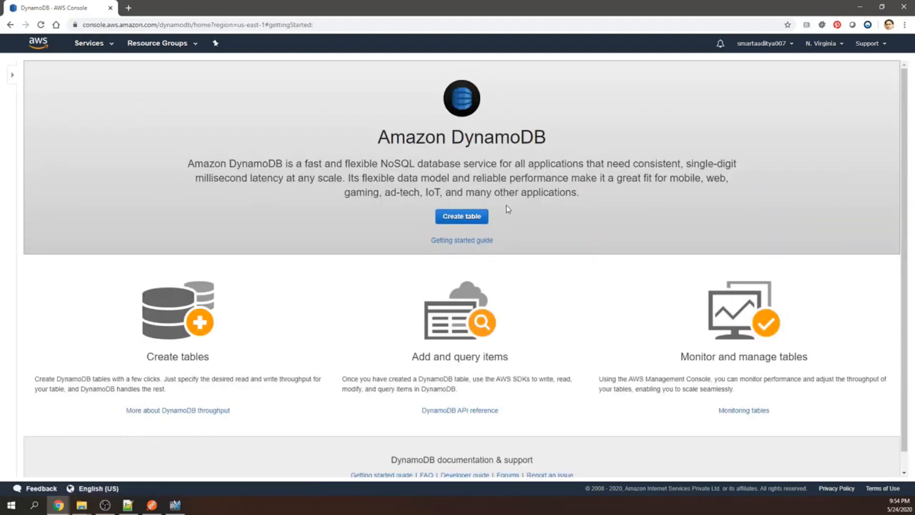
pyautogui.click(461, 216)
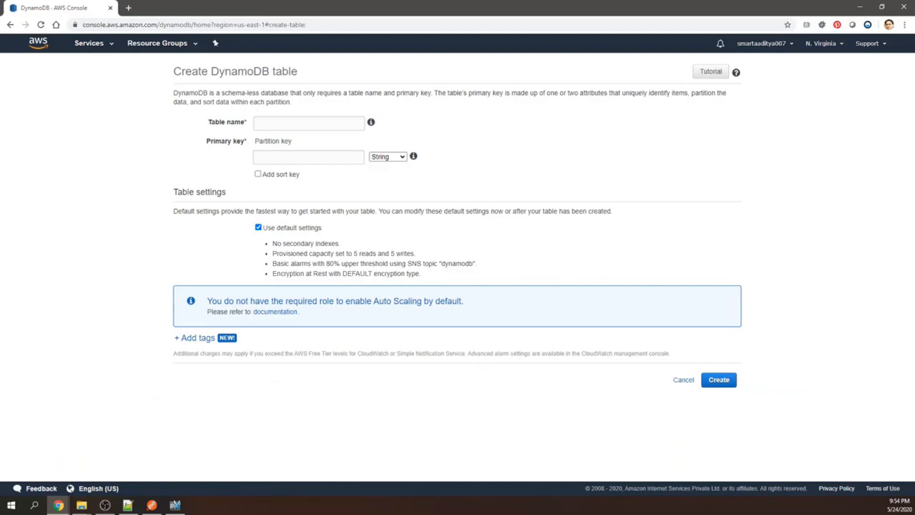
# Create the table with the name HelloWorldDatabase and a String partition key named ID.
pyautogui.click(285, 117)
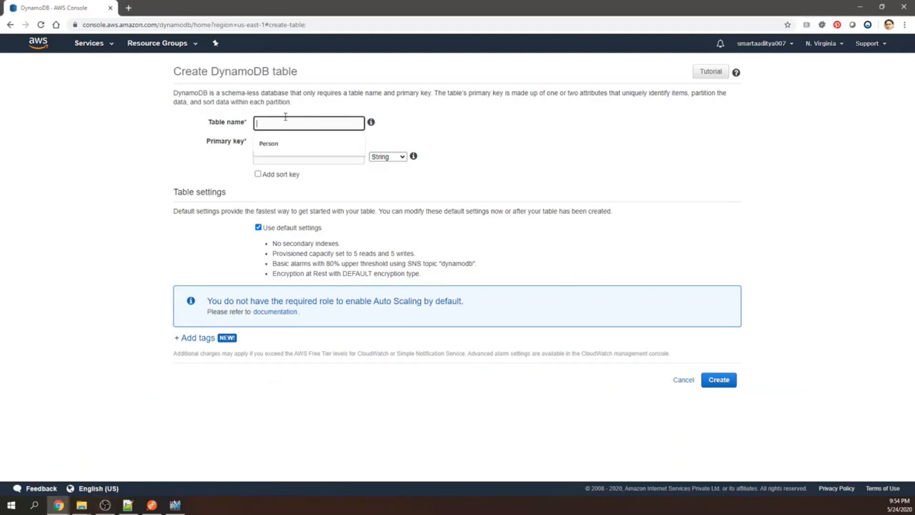
pyautogui.write('HelloW')
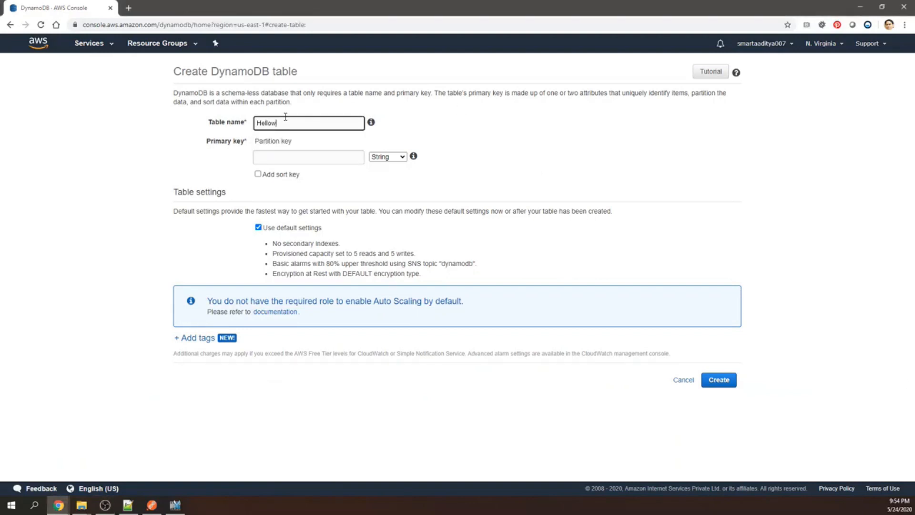
pyautogui.write('orldDatabase')
pyautogui.hotkey('alt', 'Tab')
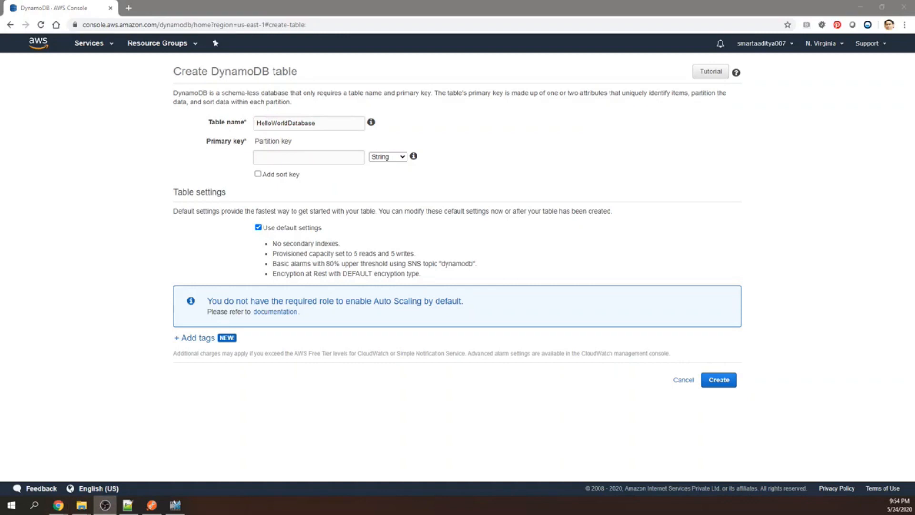
pyautogui.click(293, 157)
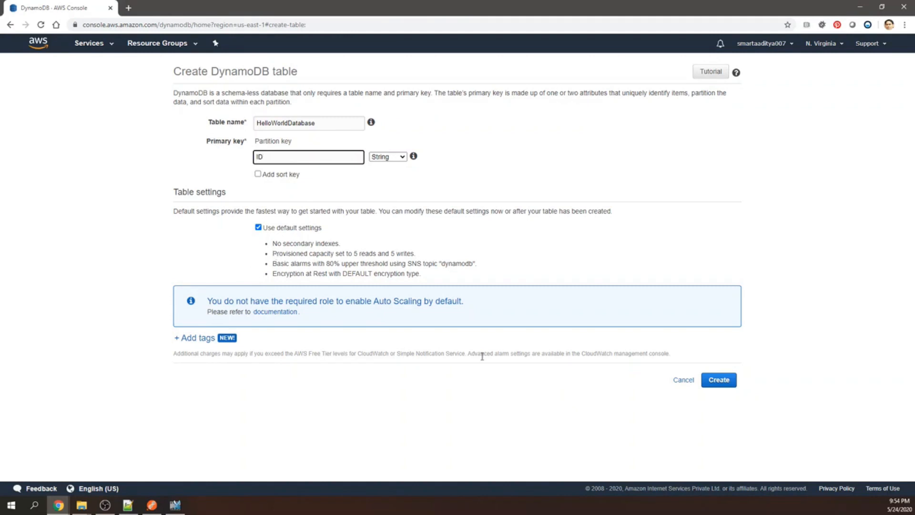
pyautogui.click(704, 385)
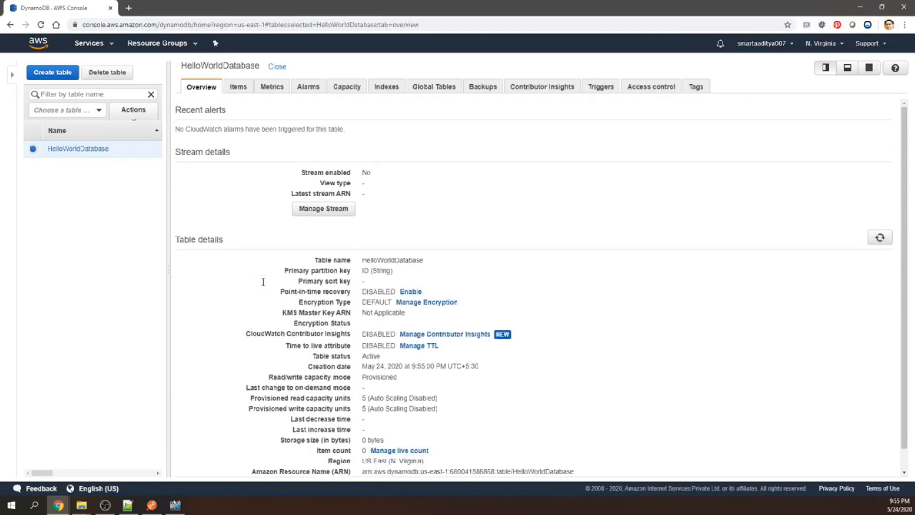
# Copy the Amazon Resource Name (ARN) from the HelloWorldDatabase table details.
pyautogui.scroll(-1, 263, 281)
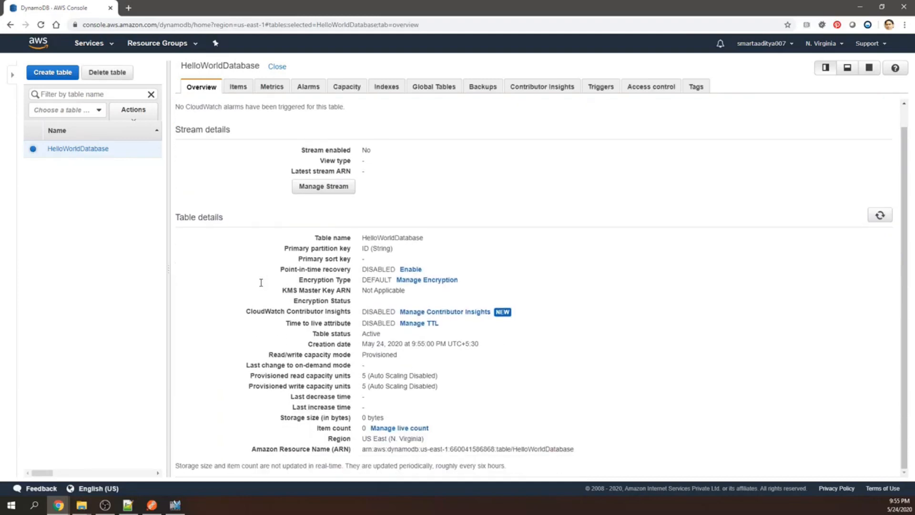
pyautogui.tripleClick(574, 448)
pyautogui.moveTo(358, 458); pyautogui.dragTo(363, 446)
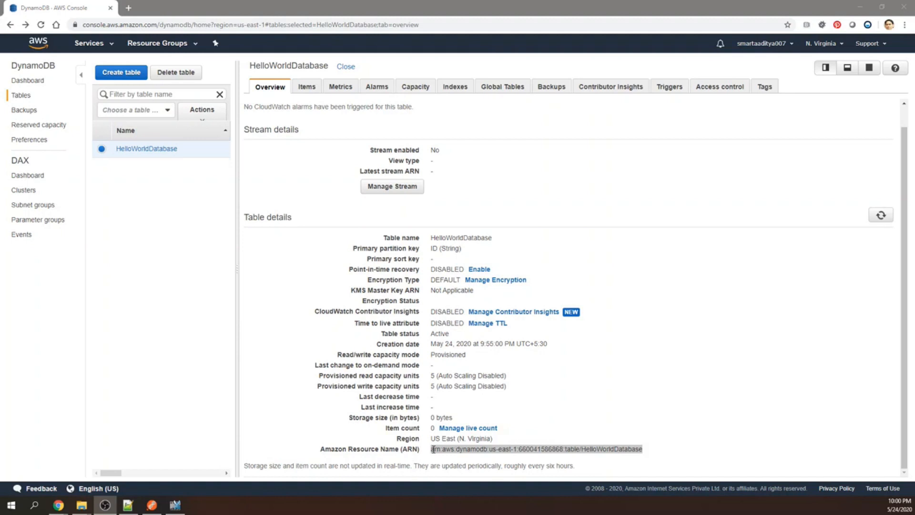
# Open HelloWorldFunction in the Lambda service and go from its permissions to its execution role in IAM.
pyautogui.click(89, 44)
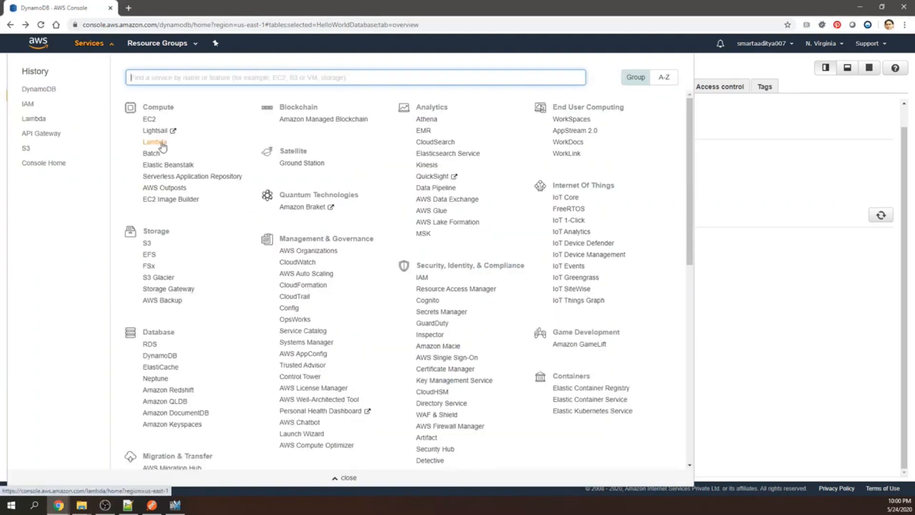
pyautogui.click(161, 143)
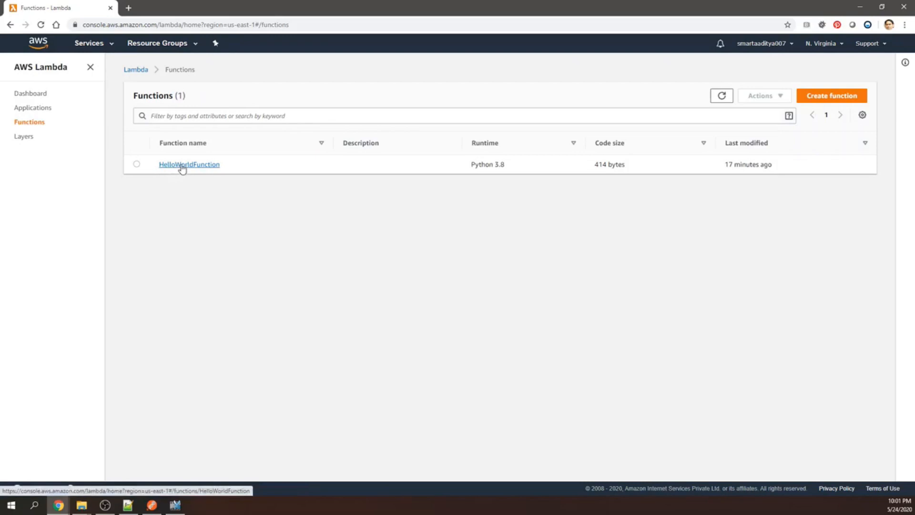
pyautogui.click(181, 167)
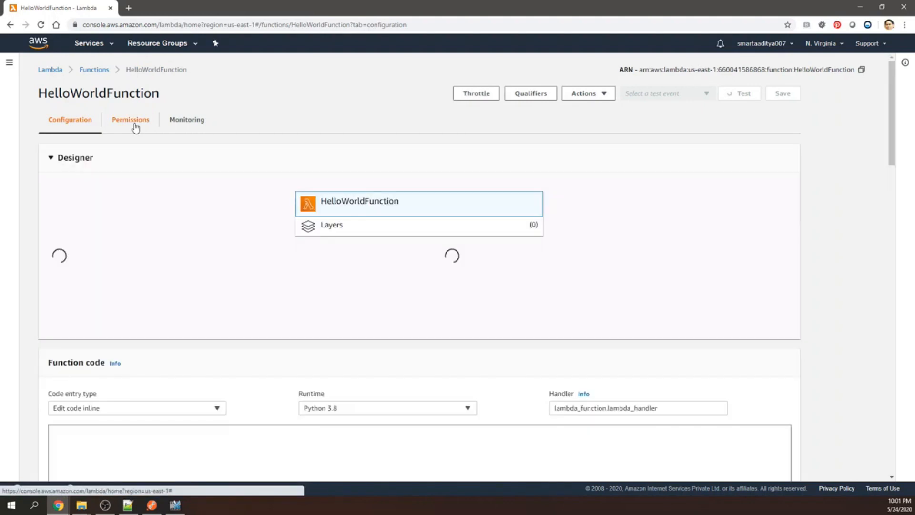
pyautogui.click(138, 125)
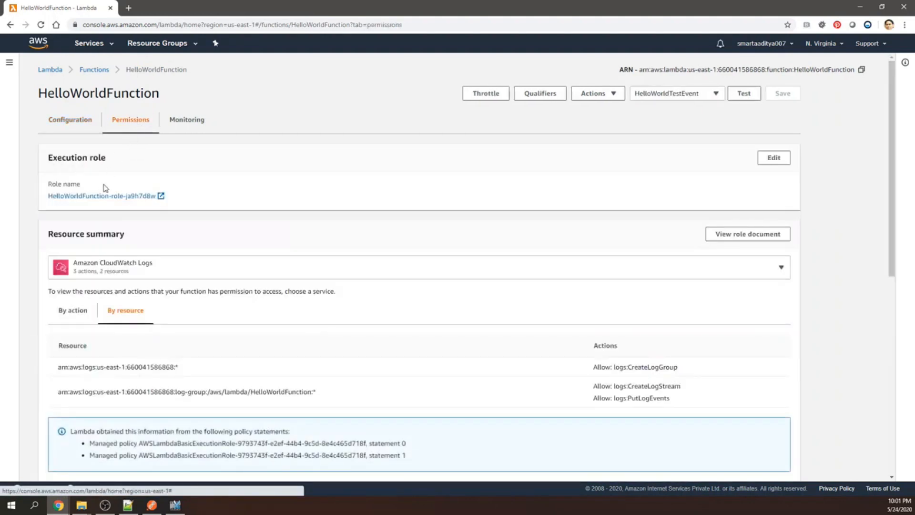
pyautogui.click(117, 201)
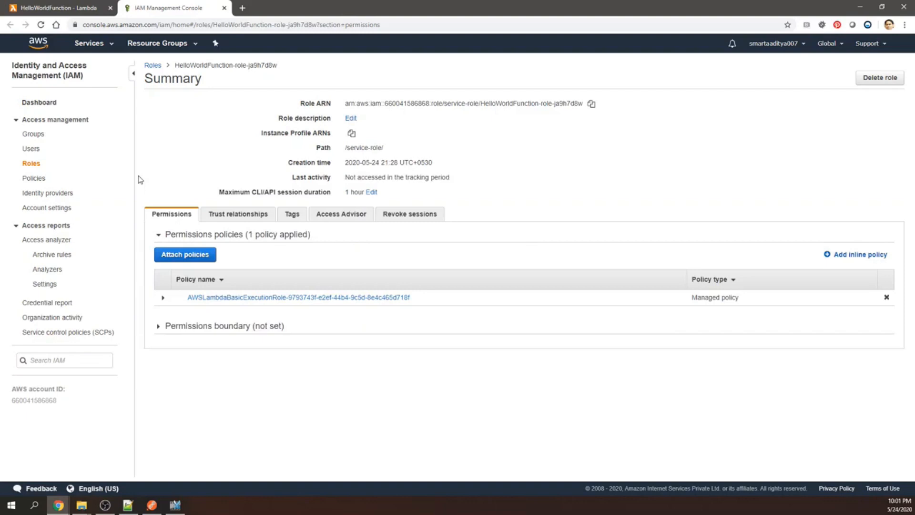
# Start an inline policy and replace its JSON with one allowing DynamoDB PutItem, DeleteItem, GetItem, Scan, Query and UpdateItem.
pyautogui.click(873, 258)
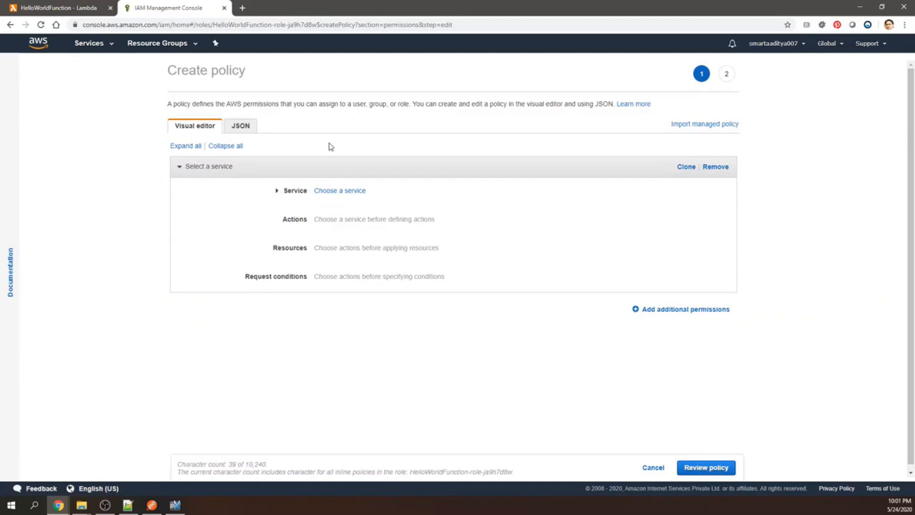
pyautogui.click(240, 126)
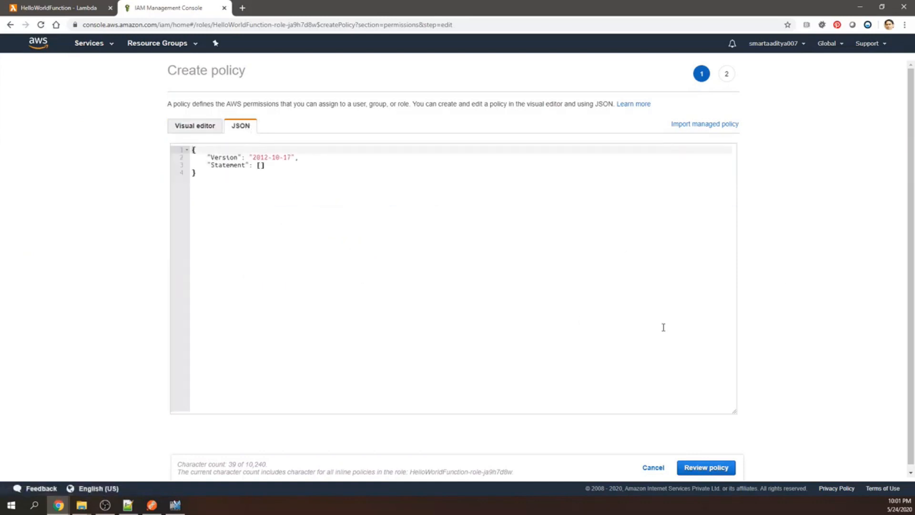
pyautogui.hotkey('alt', 'Tab')
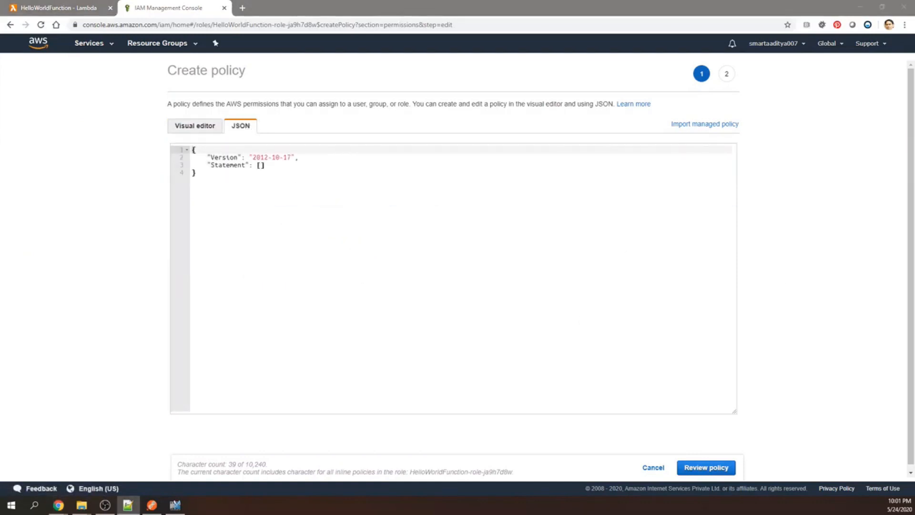
pyautogui.hotkey('alt', 'Tab')
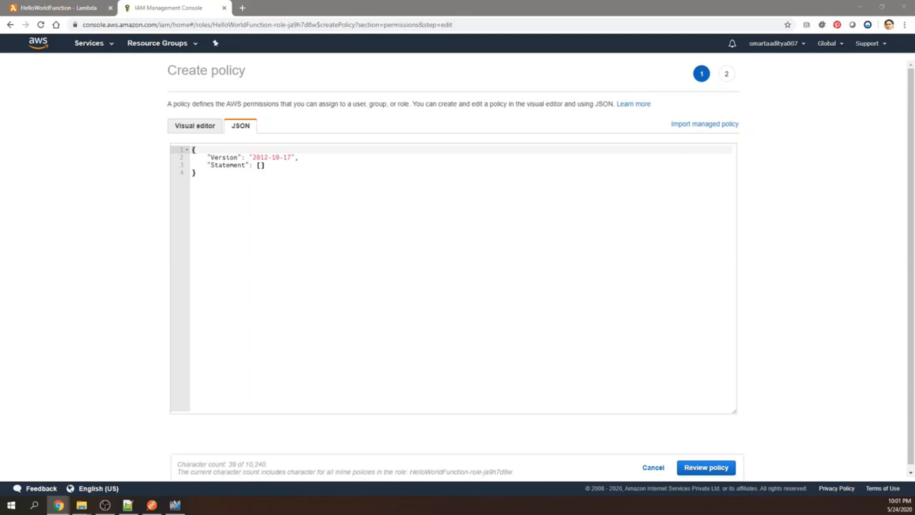
pyautogui.click(498, 367)
pyautogui.write('{ "Version": "2012-10-17", "Statement": [     {         "Sid": "VisualEditor0",         "Effect": "Allow",         "Action": [             "dynamodb:PutItem",             "dynamodb:DeleteItem",             "dynamodb:GetItem",             "dynamodb:Scan",             "dynamodb:Query",             "dynamodb:UpdateItem"         ],         "Resource": "YOUR-TABLE-ARN"     }     ] }')
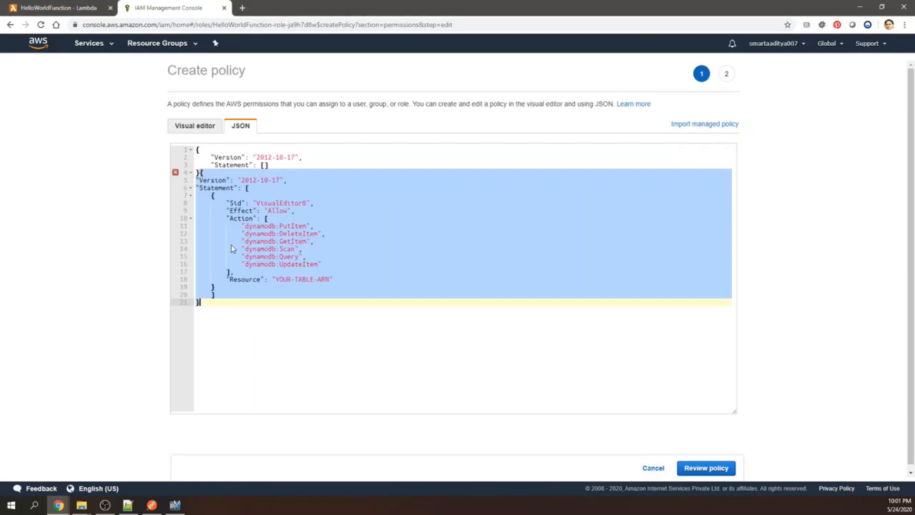
pyautogui.click(262, 310)
pyautogui.moveTo(198, 303); pyautogui.dragTo(190, 146)
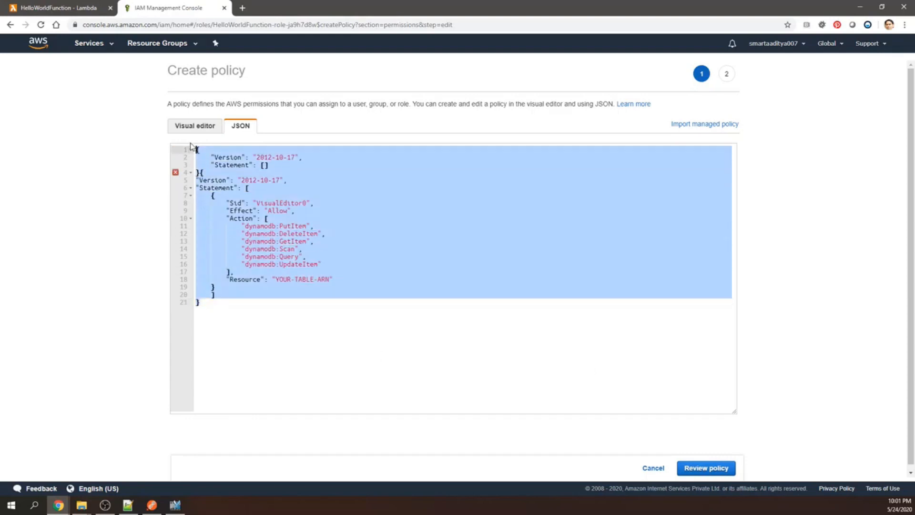
pyautogui.write('{ "Version": "2012-10-17", "Statement": [     {         "Sid": "VisualEditor0",         "Effect": "Allow",         "Action": [             "dynamodb:PutItem",             "dynamodb:DeleteItem",             "dynamodb:GetItem",             "dynamodb:Scan",             "dynamodb:Query",             "dynamodb:UpdateItem"         ],         "Resource": "YOUR-TABLE-ARN"     }     ]')
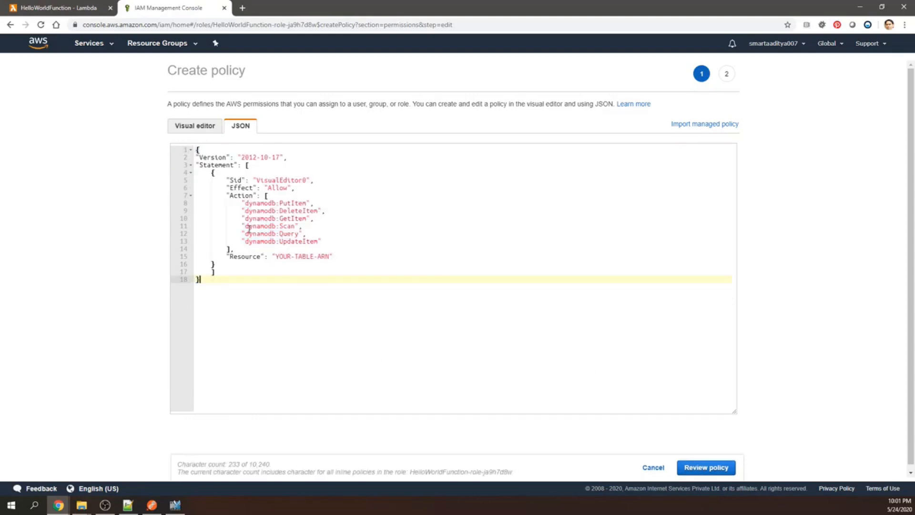
# Replace the YOUR-TABLE-ARN placeholder in the policy's Resource entry with the ARN of the HelloWorldDatabase table.
pyautogui.moveTo(275, 257); pyautogui.dragTo(330, 257)
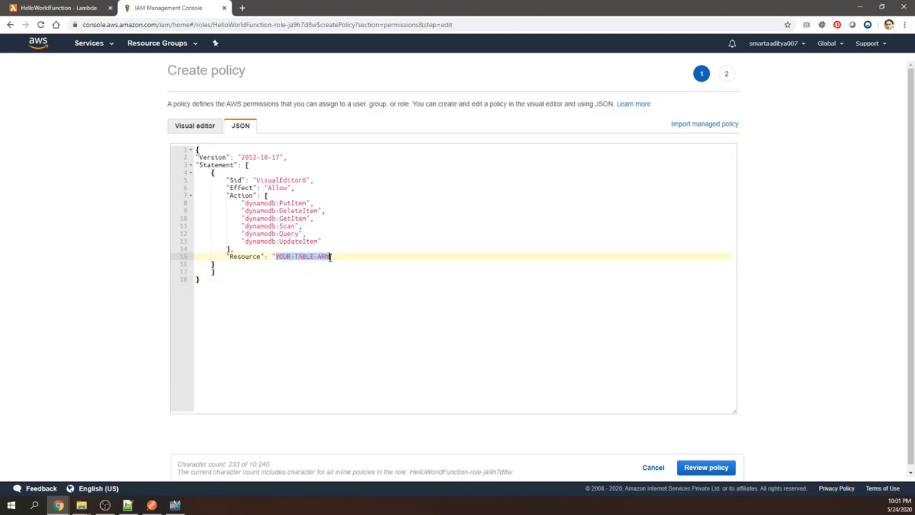
pyautogui.hotkey('alt', 'Tab')
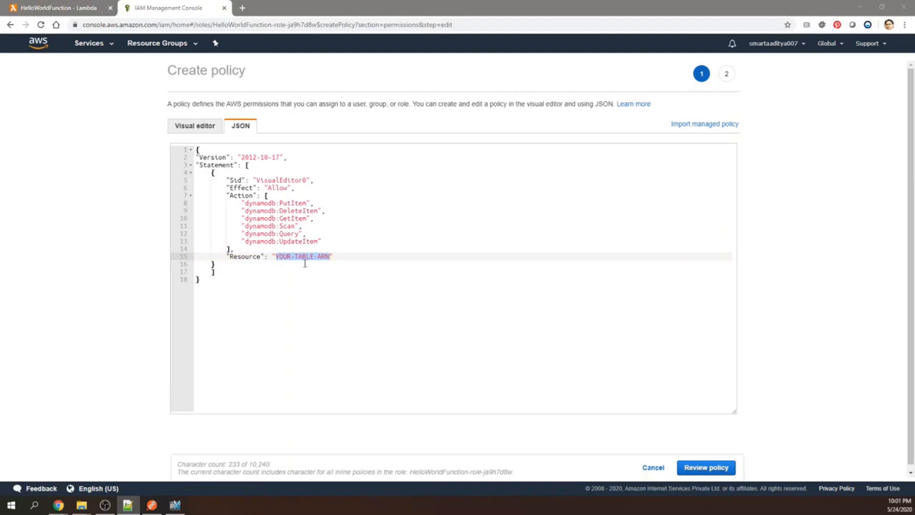
pyautogui.click(315, 277)
pyautogui.moveTo(276, 256); pyautogui.dragTo(330, 258)
pyautogui.hotkey('ctrl', 'v')
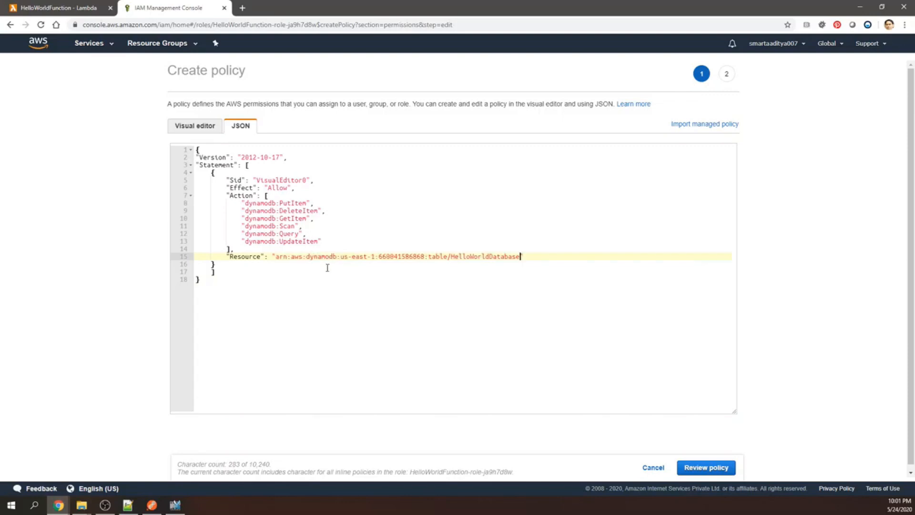
# Review the policy, name it HelloWorldDynamoPolicy and create it.
pyautogui.click(713, 468)
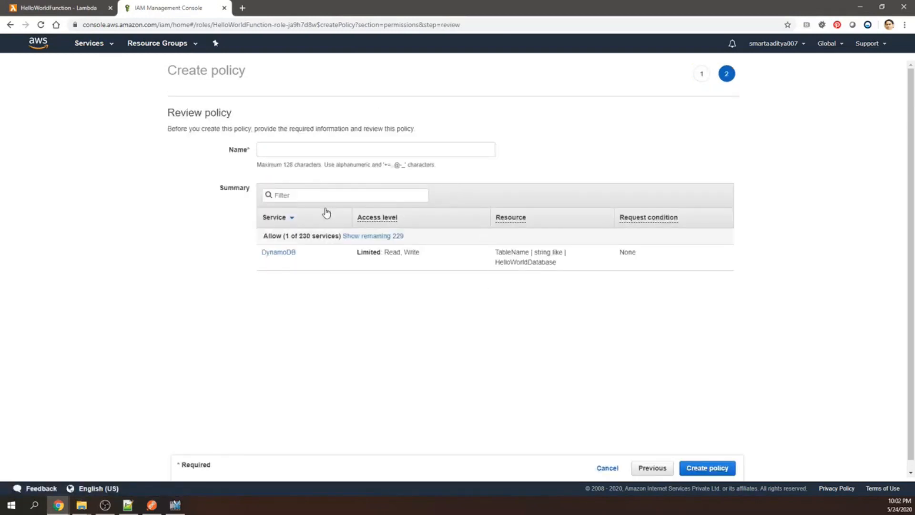
pyautogui.click(323, 145)
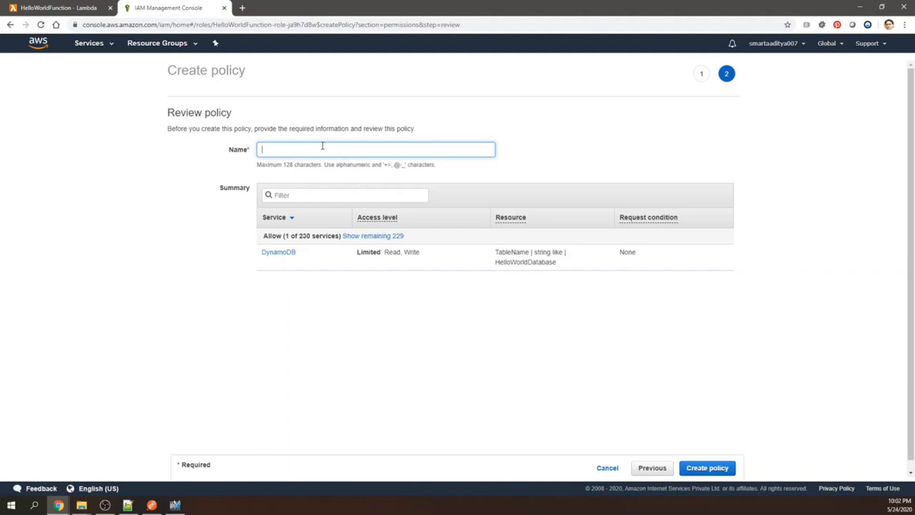
pyautogui.write('HelloWorldDynamoPolicy')
pyautogui.press('BackSpace')
pyautogui.press('BackSpace')
pyautogui.click(709, 469)
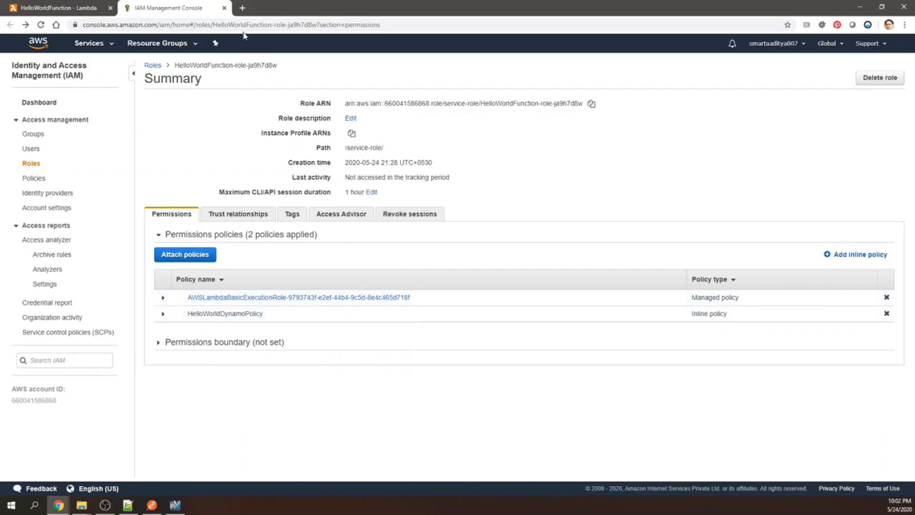
# Close the IAM role page and display the function code in HelloWorldFunction's configuration.
pyautogui.click(224, 8)
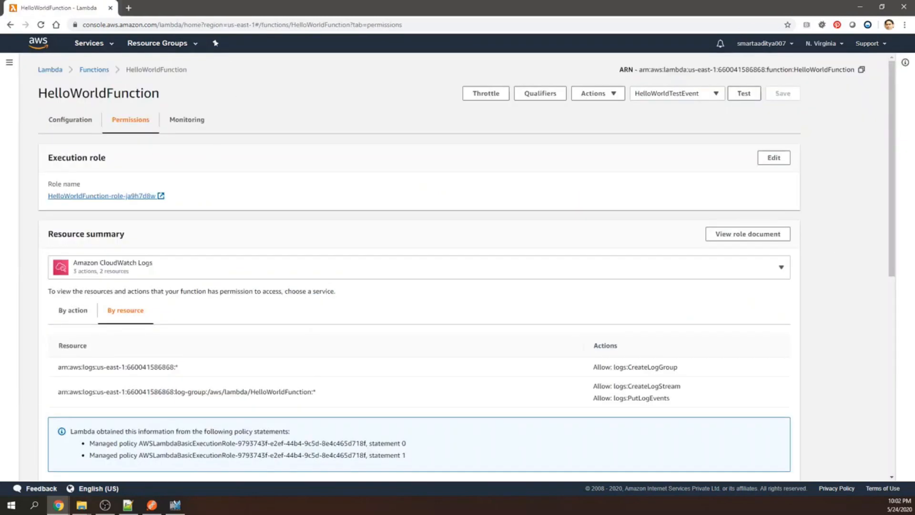
pyautogui.hotkey('alt', 'Tab')
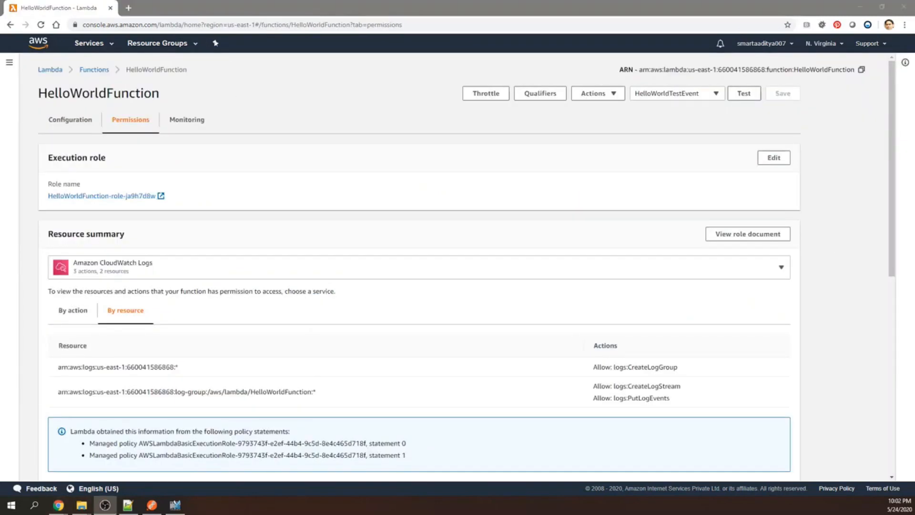
pyautogui.scroll(-2, 274, 188)
pyautogui.scroll(2, 90, 156)
pyautogui.scroll(1, 90, 155)
pyautogui.click(67, 121)
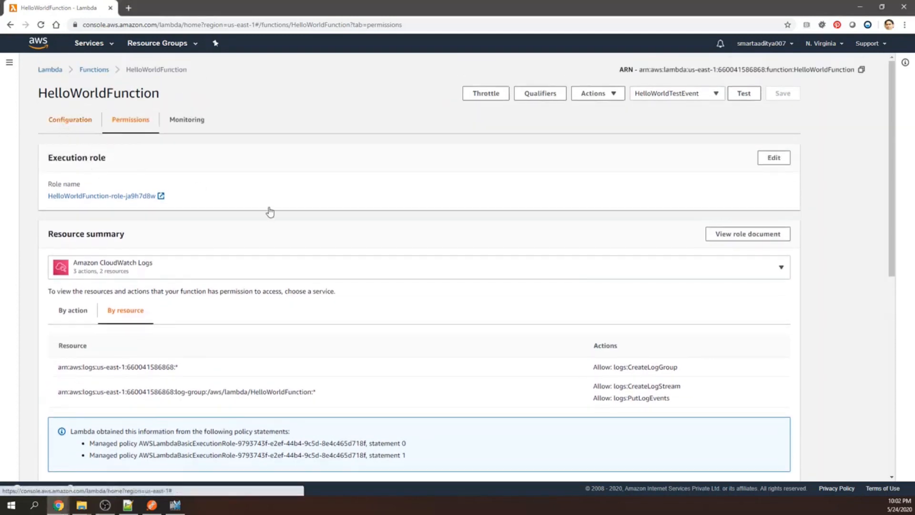
pyautogui.scroll(-7, 353, 270)
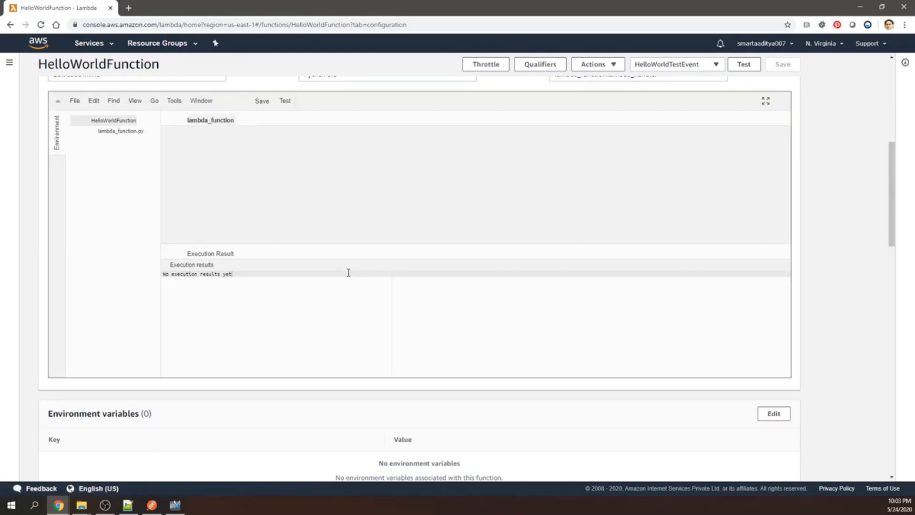
pyautogui.scroll(4, 347, 272)
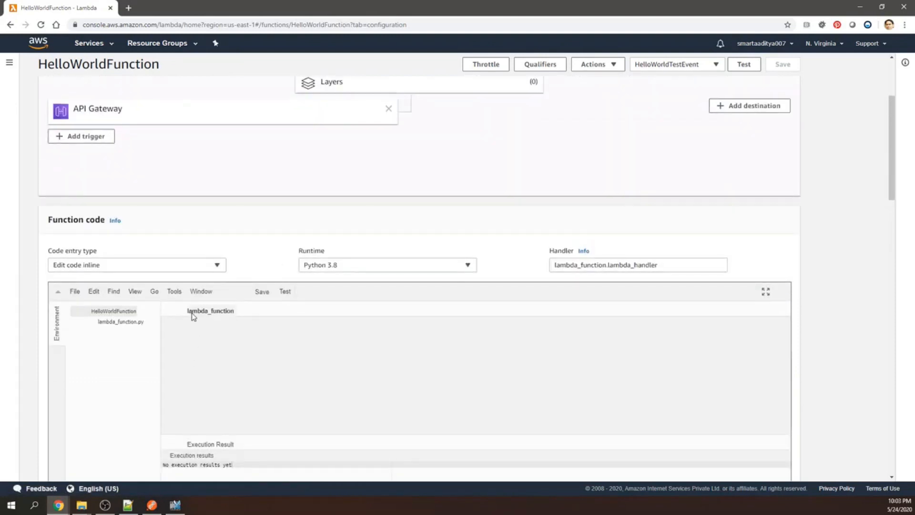
# Replace all of lambda_function's code with the copied version that writes to the HelloWorldDatabase table through boto3, and enlarge the code pane.
pyautogui.scroll(-4, 254, 320)
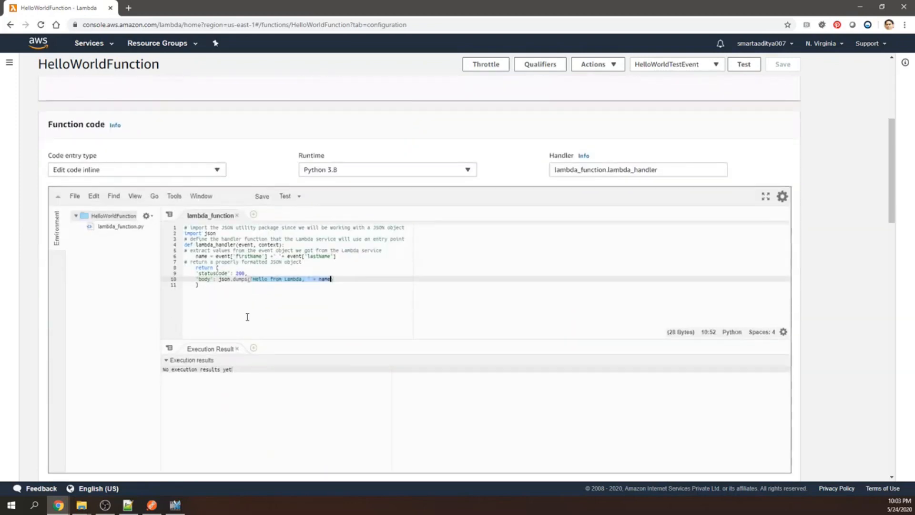
pyautogui.moveTo(210, 294); pyautogui.dragTo(168, 231)
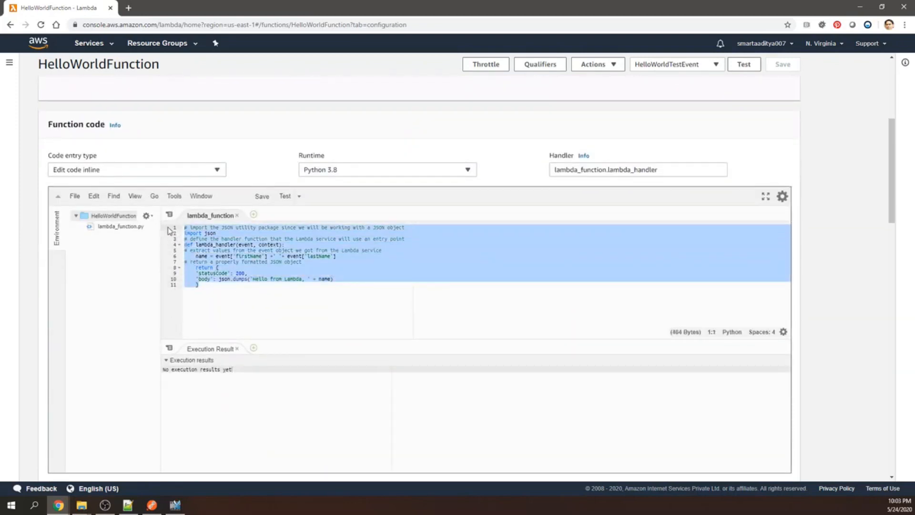
pyautogui.press('Delete')
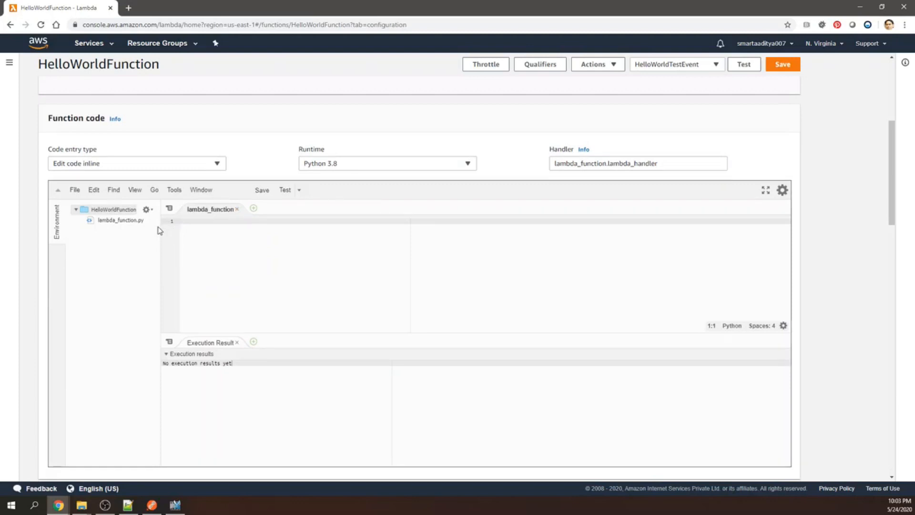
pyautogui.hotkey('ctrl', 'v')
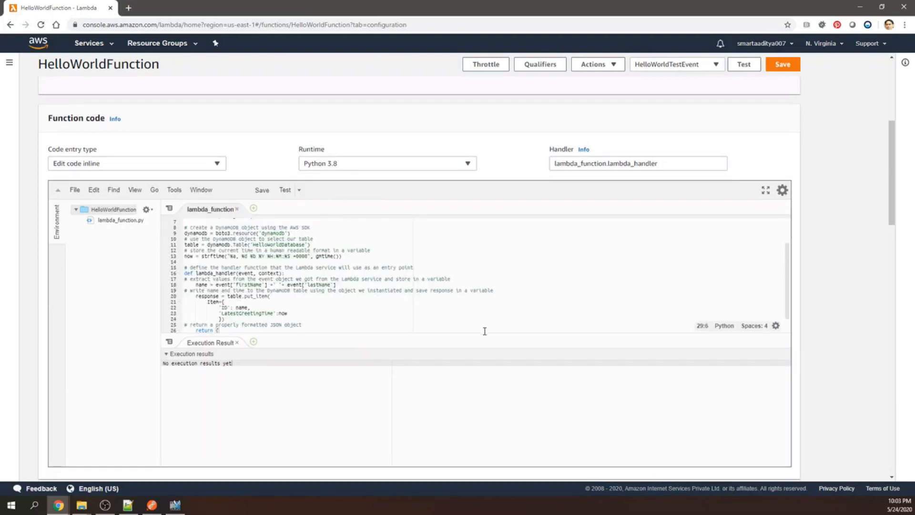
pyautogui.moveTo(483, 333); pyautogui.dragTo(475, 403)
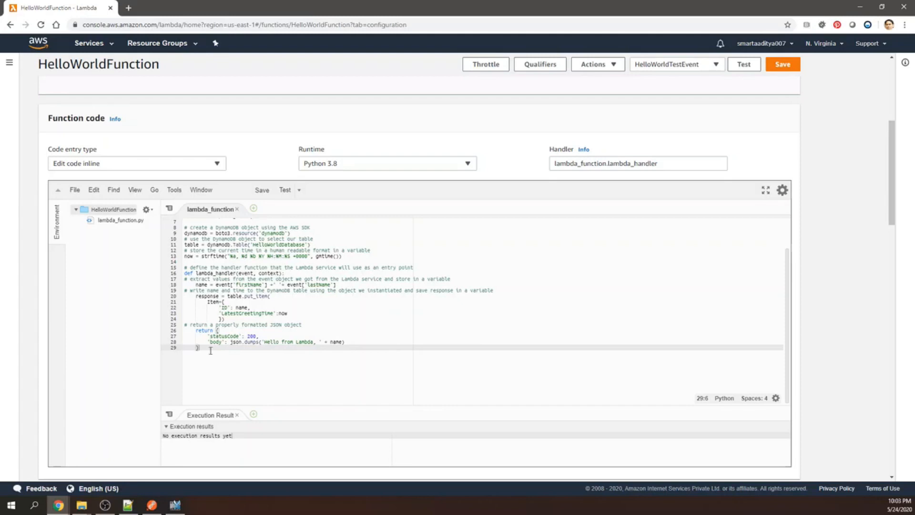
# Examine the new code's DynamoDB resource, table selection, time variable, name extraction and the put_item call with its ID and LatestGreetingTime fields.
pyautogui.moveTo(184, 233); pyautogui.dragTo(290, 233)
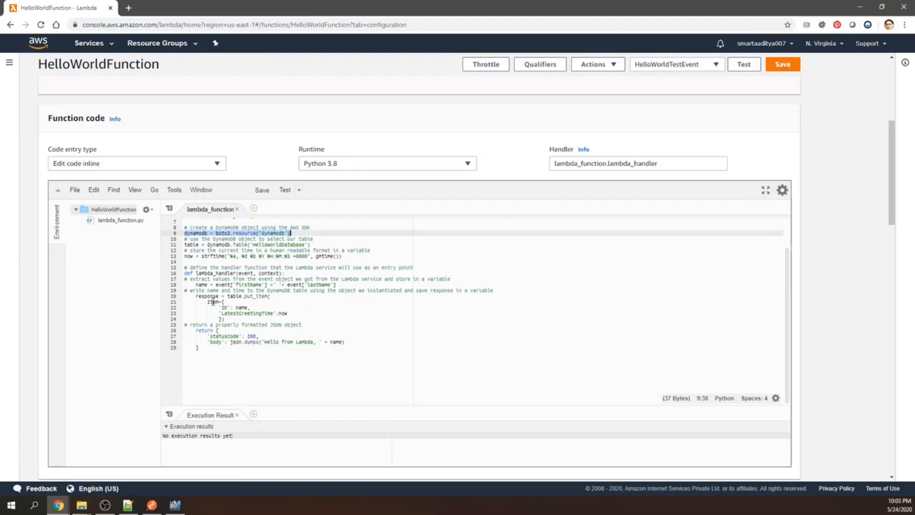
pyautogui.moveTo(187, 245); pyautogui.dragTo(314, 242)
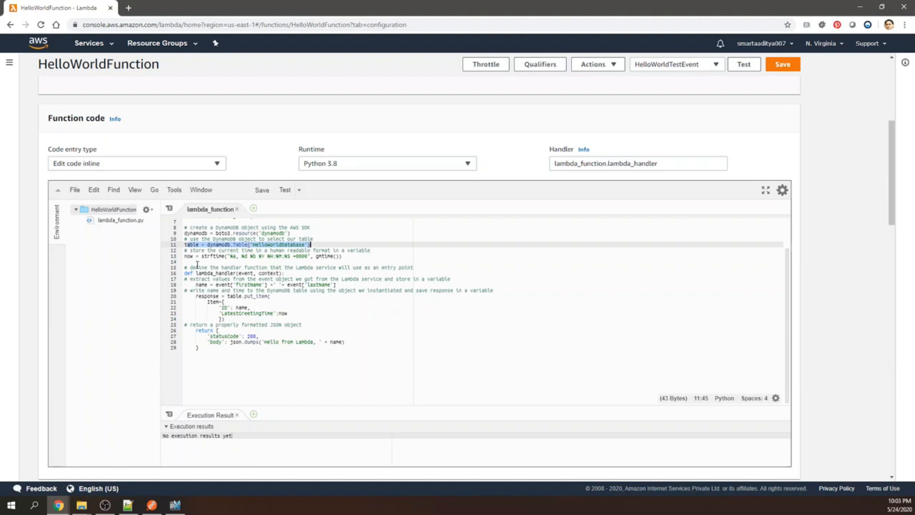
pyautogui.moveTo(185, 256); pyautogui.dragTo(343, 258)
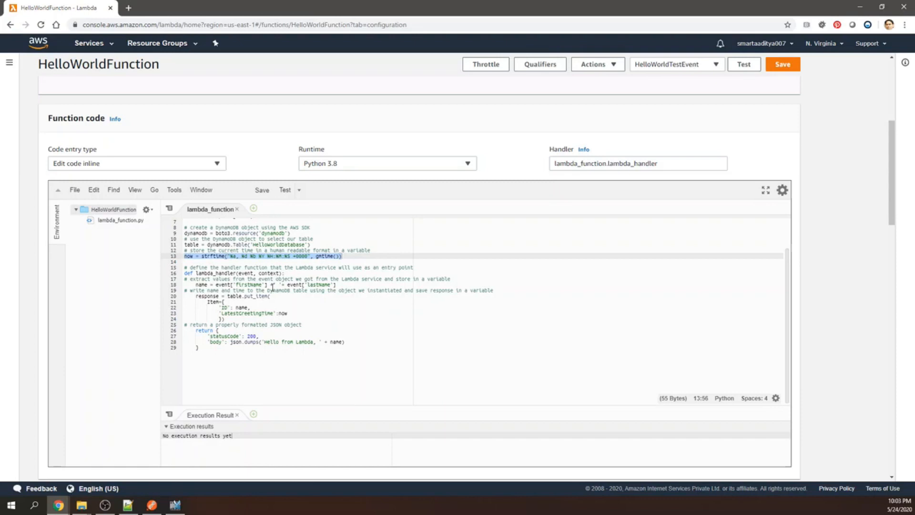
pyautogui.moveTo(231, 285); pyautogui.dragTo(340, 285)
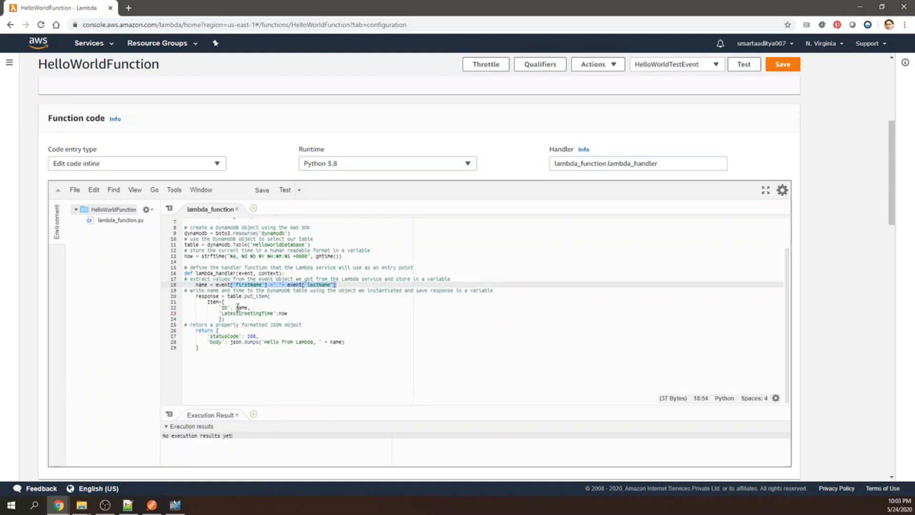
pyautogui.moveTo(196, 295); pyautogui.dragTo(230, 329)
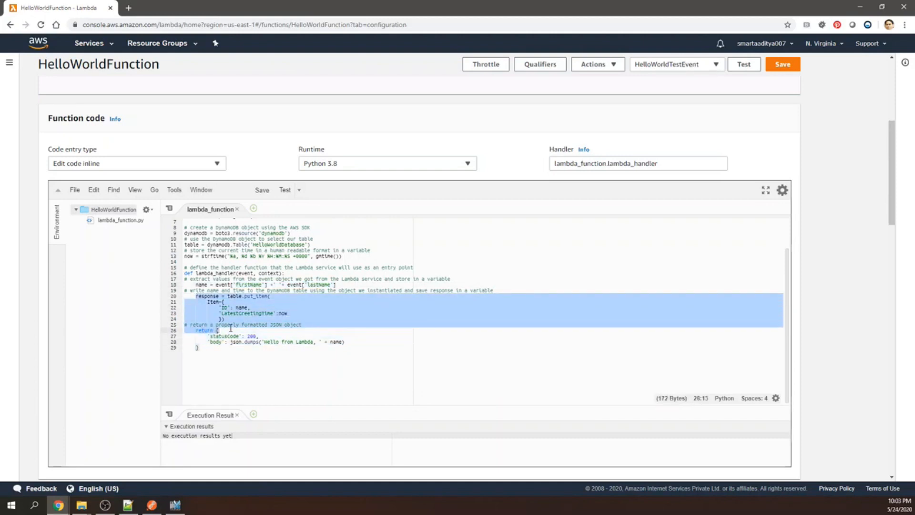
pyautogui.moveTo(231, 329); pyautogui.dragTo(231, 325)
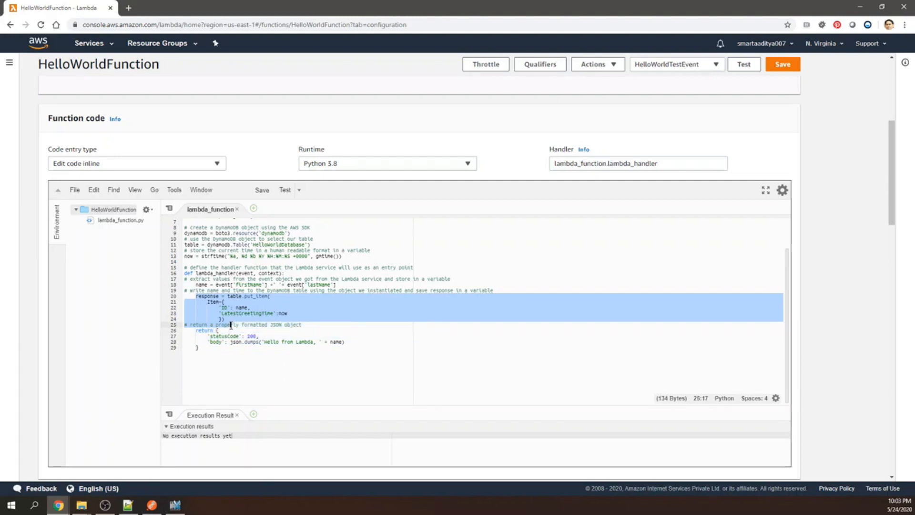
pyautogui.click(257, 318)
pyautogui.click(257, 301)
pyautogui.moveTo(257, 302)
pyautogui.mouseDown()
pyautogui.moveTo(265, 296)
pyautogui.moveTo(249, 296)
pyautogui.moveTo(268, 296)
pyautogui.mouseUp()
pyautogui.click(243, 296)
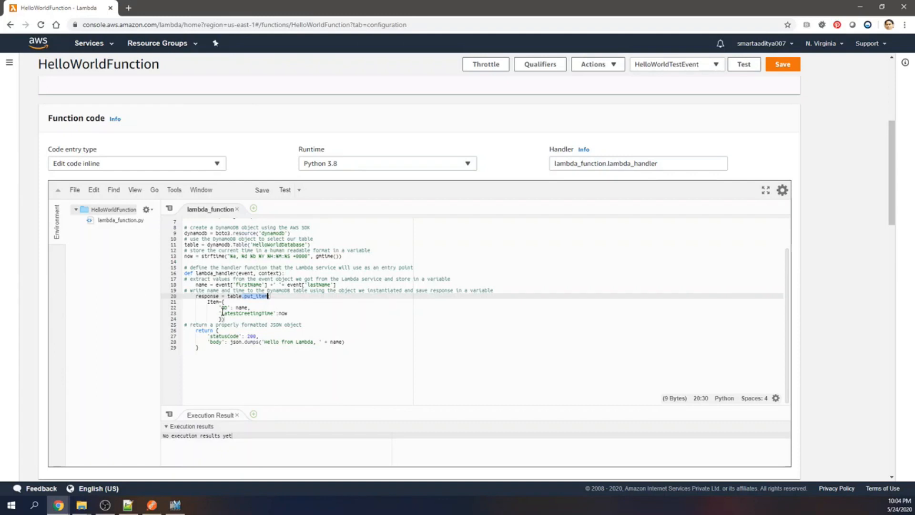
pyautogui.moveTo(220, 307); pyautogui.dragTo(252, 307)
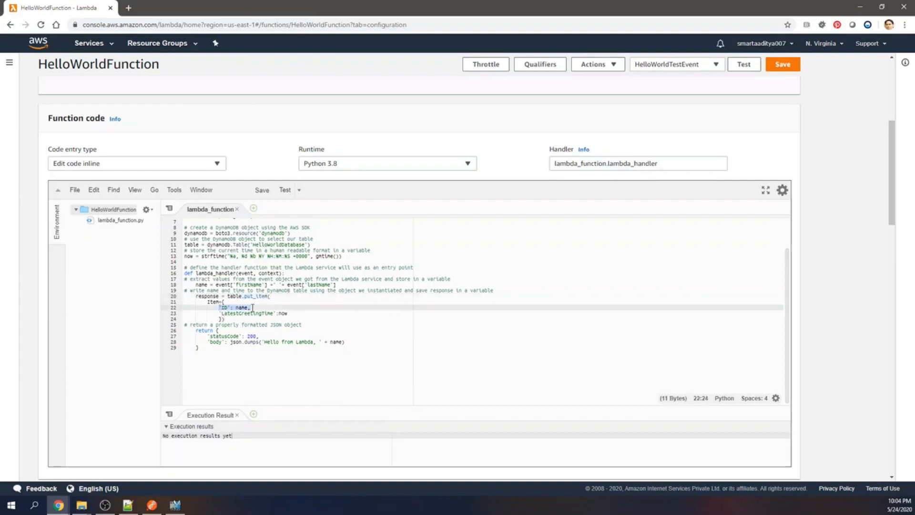
pyautogui.moveTo(194, 285); pyautogui.dragTo(345, 289)
pyautogui.moveTo(221, 313); pyautogui.dragTo(294, 313)
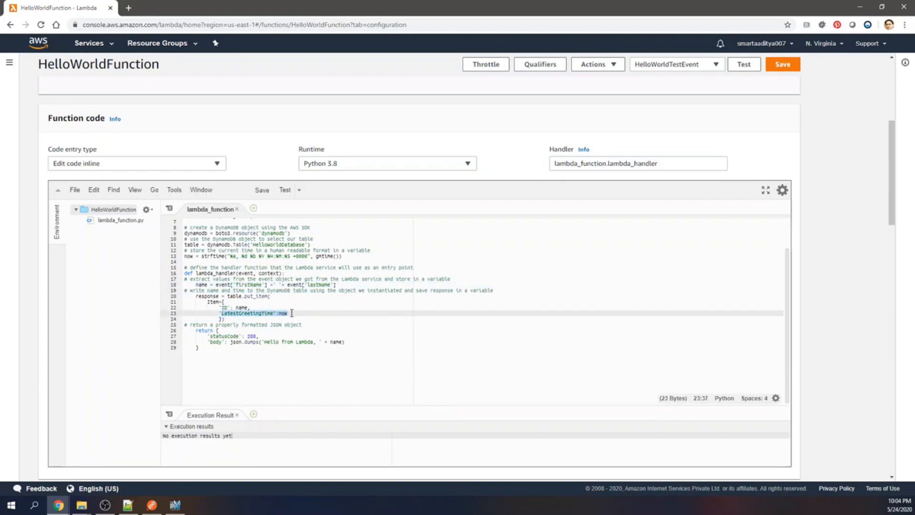
pyautogui.moveTo(184, 257); pyautogui.dragTo(347, 256)
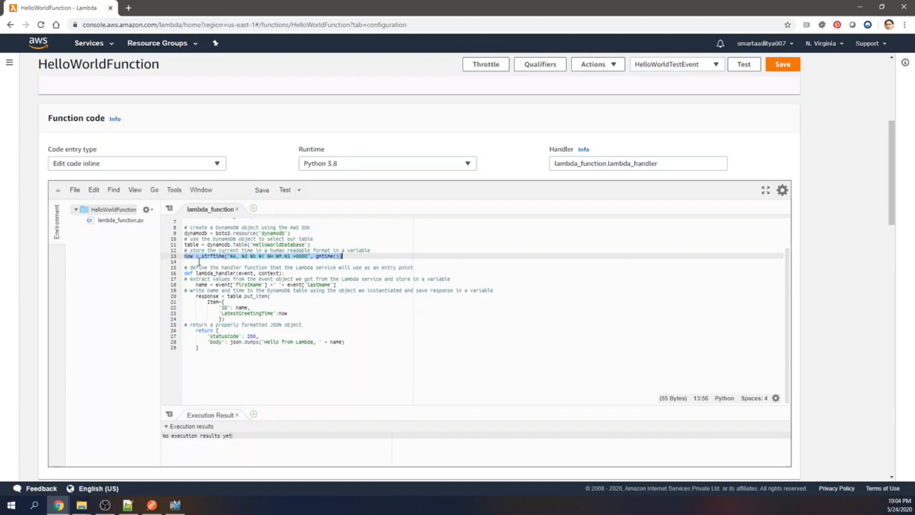
pyautogui.click(294, 313)
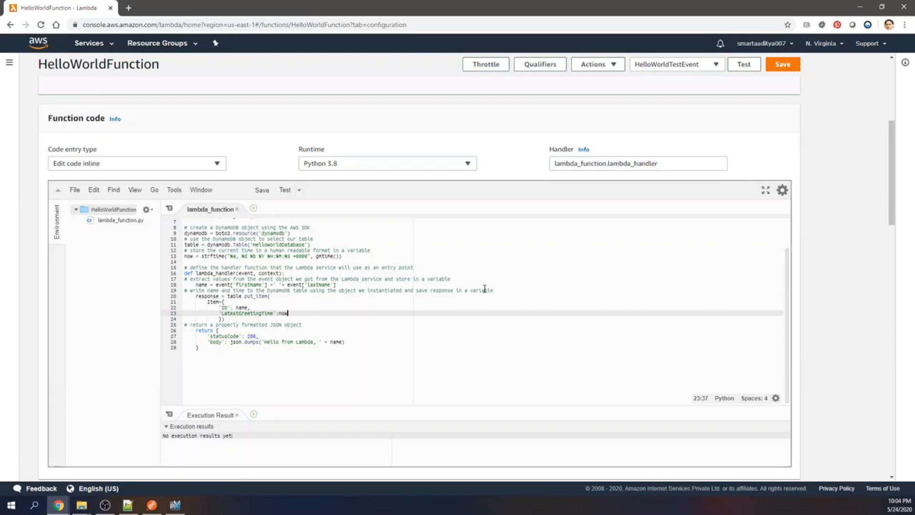
# Save the function, run it with HelloWorldTestEvent and expand the details of the execution result.
pyautogui.click(784, 67)
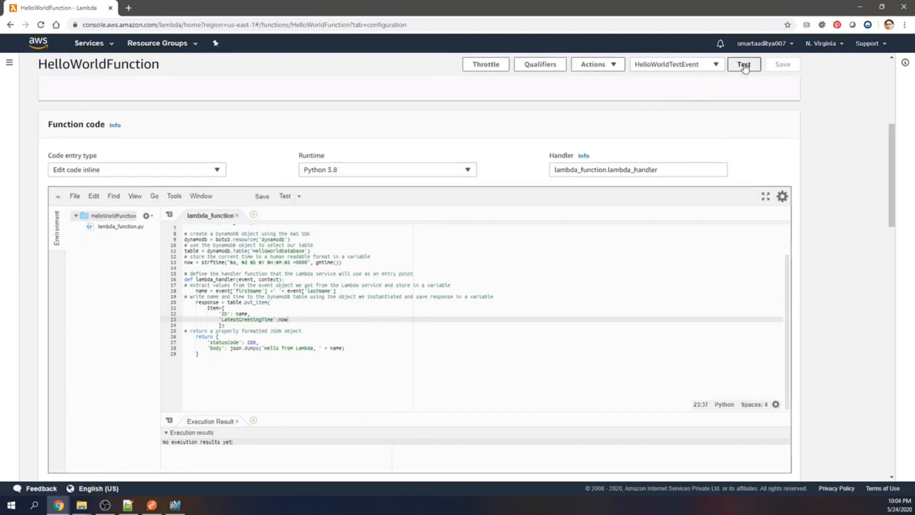
pyautogui.click(742, 64)
pyautogui.scroll(2, 212, 262)
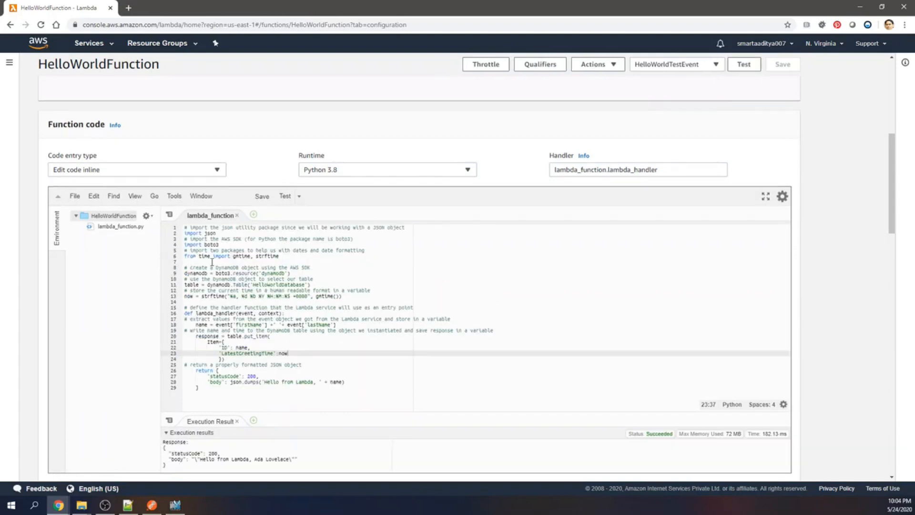
pyautogui.scroll(6, 166, 320)
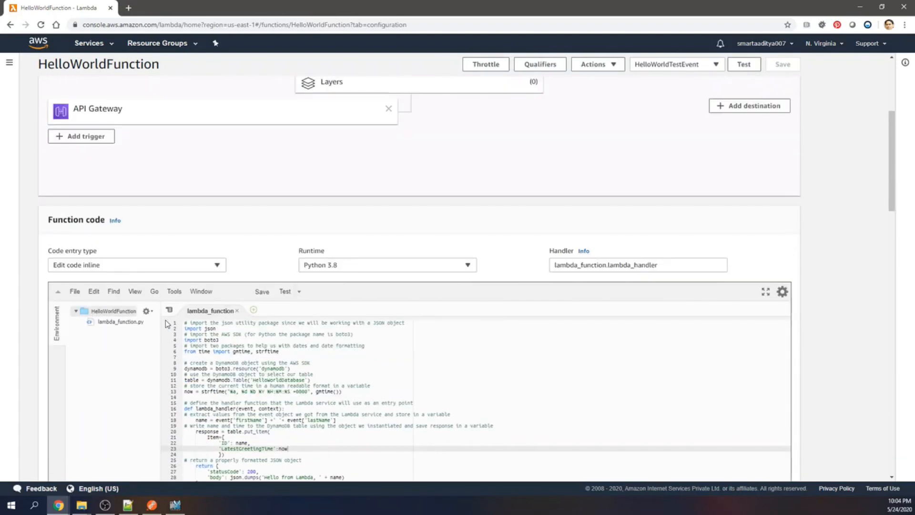
pyautogui.click(78, 160)
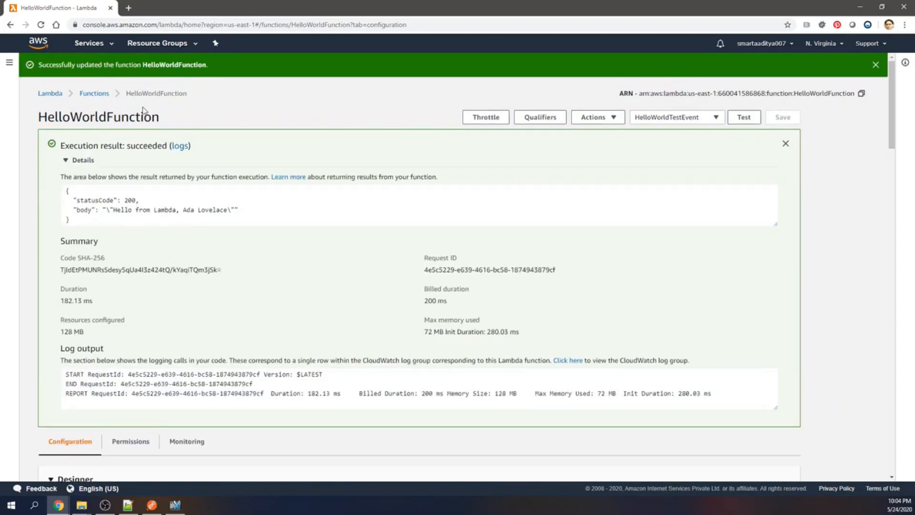
# Switch to DynamoDB and display the stored items of the HelloWorldDatabase table.
pyautogui.click(101, 45)
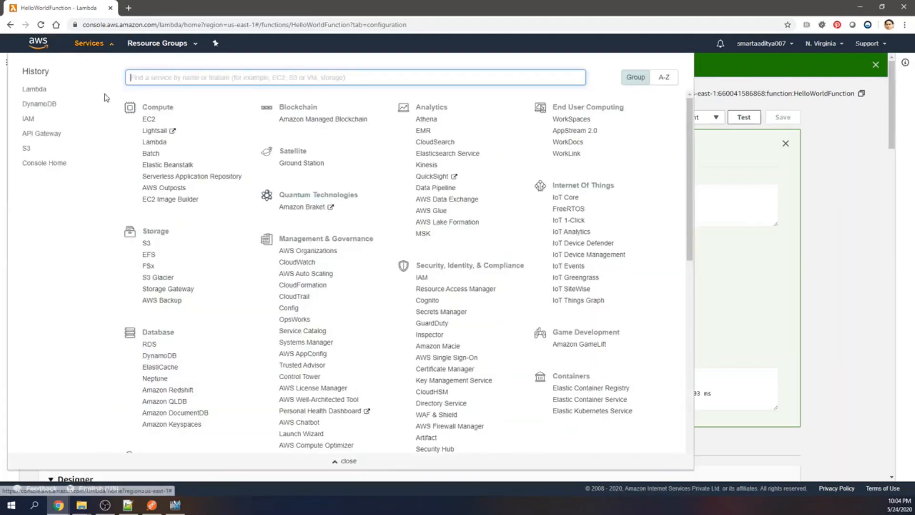
pyautogui.click(46, 108)
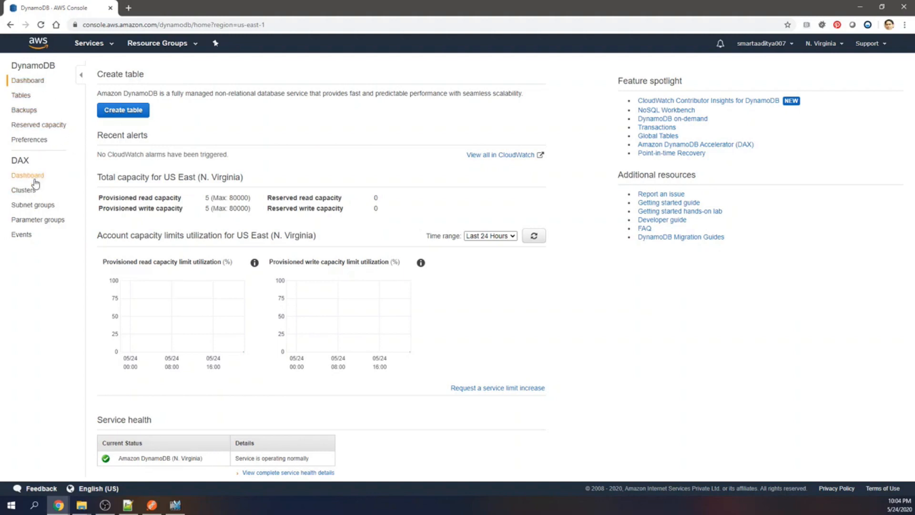
pyautogui.click(24, 95)
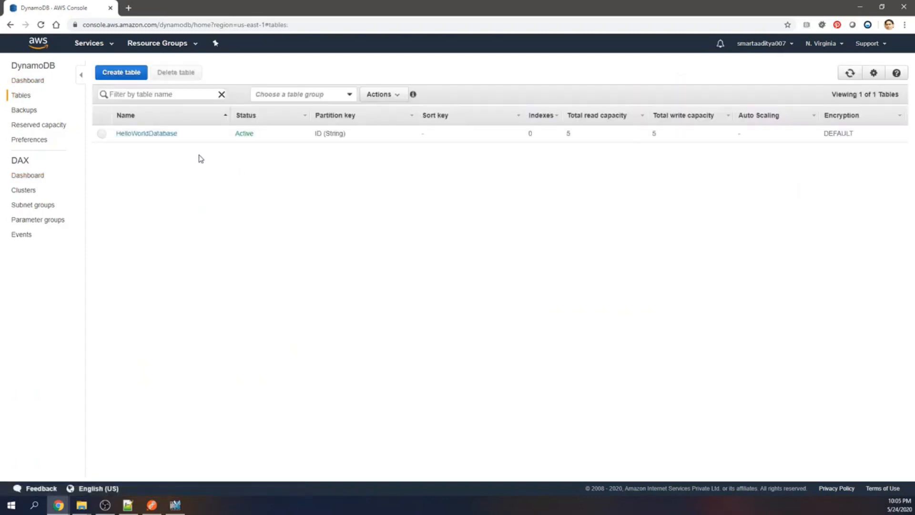
pyautogui.click(141, 135)
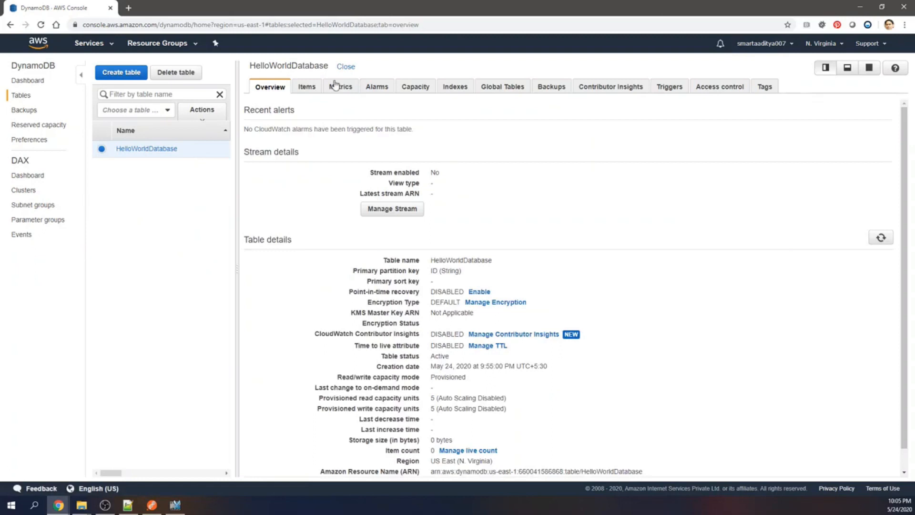
pyautogui.click(309, 88)
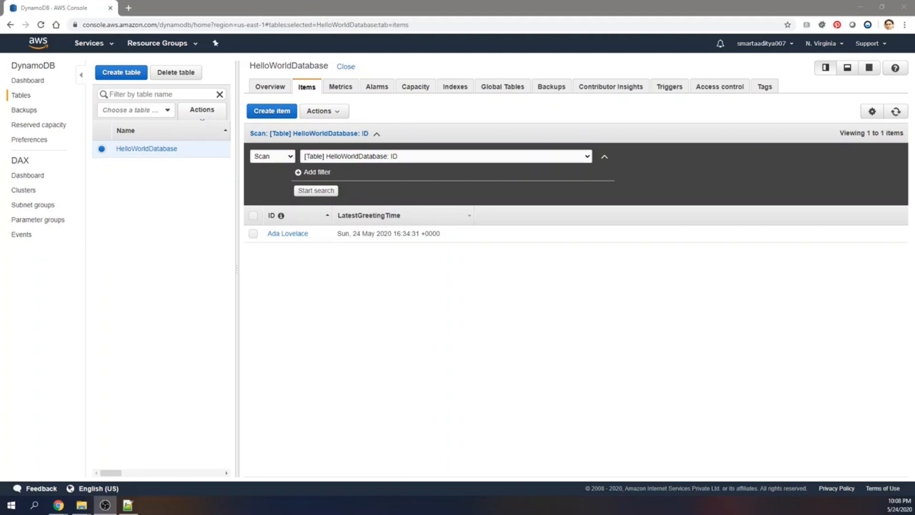
# Switch to S3 and open the static website hosting settings in the properties of the thecodeschool bucket.
pyautogui.click(104, 47)
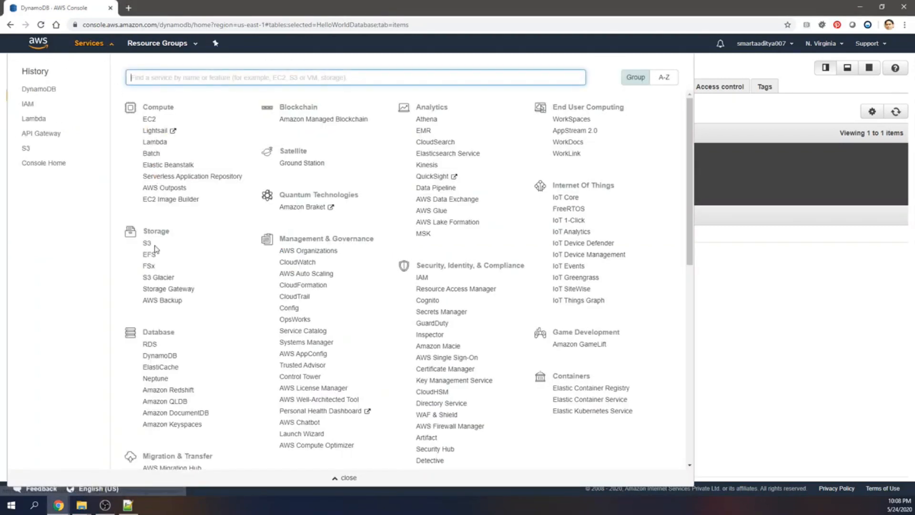
pyautogui.click(148, 245)
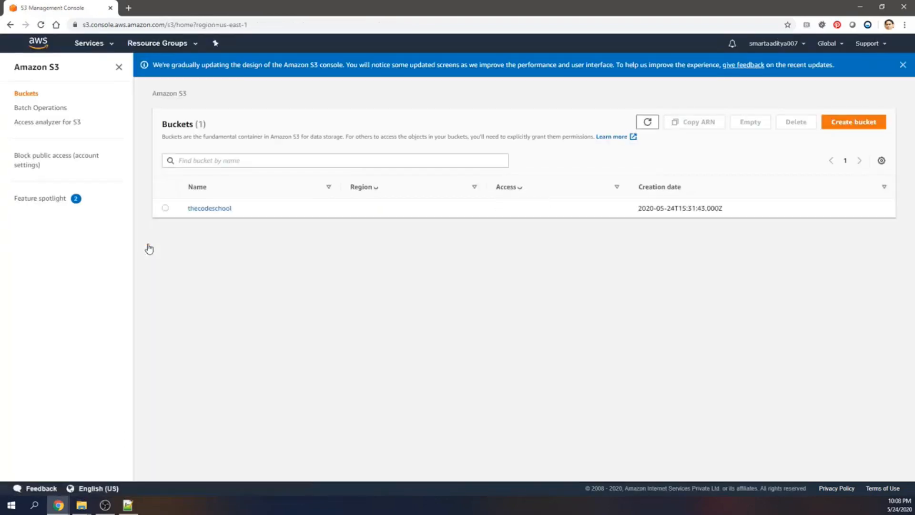
pyautogui.click(200, 208)
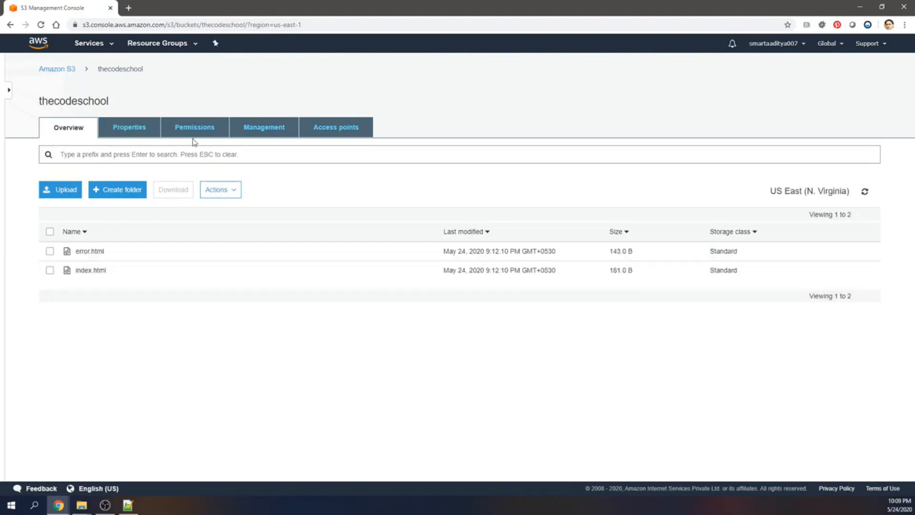
pyautogui.click(143, 127)
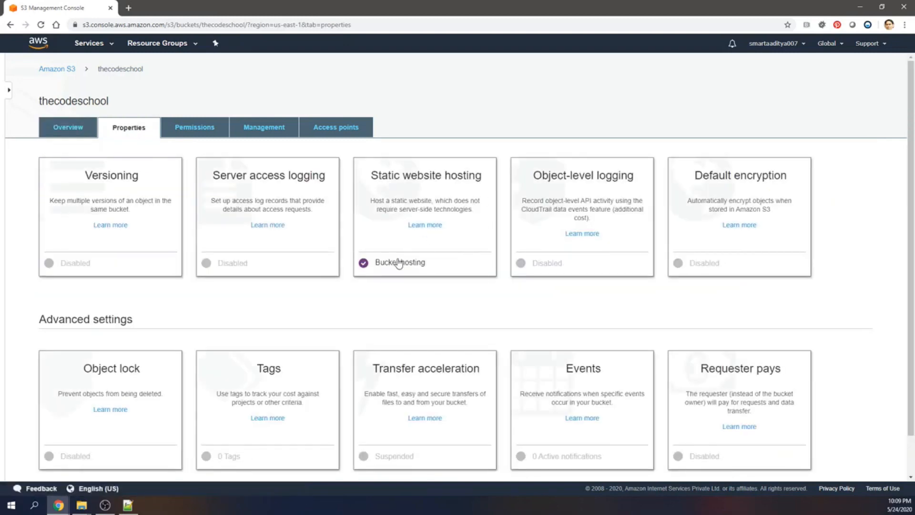
pyautogui.click(415, 191)
# Copy the bucket's website endpoint and load it in a new browser tab to view the current site.
pyautogui.moveTo(581, 210); pyautogui.dragTo(398, 207)
pyautogui.hotkey('ctrl', 'c')
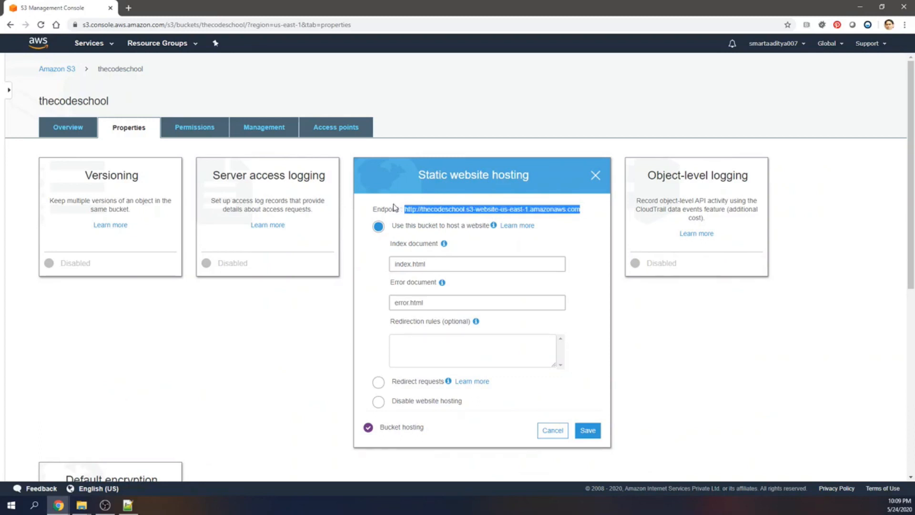
pyautogui.click(128, 8)
pyautogui.hotkey('ctrl', 'v')
pyautogui.press('Return')
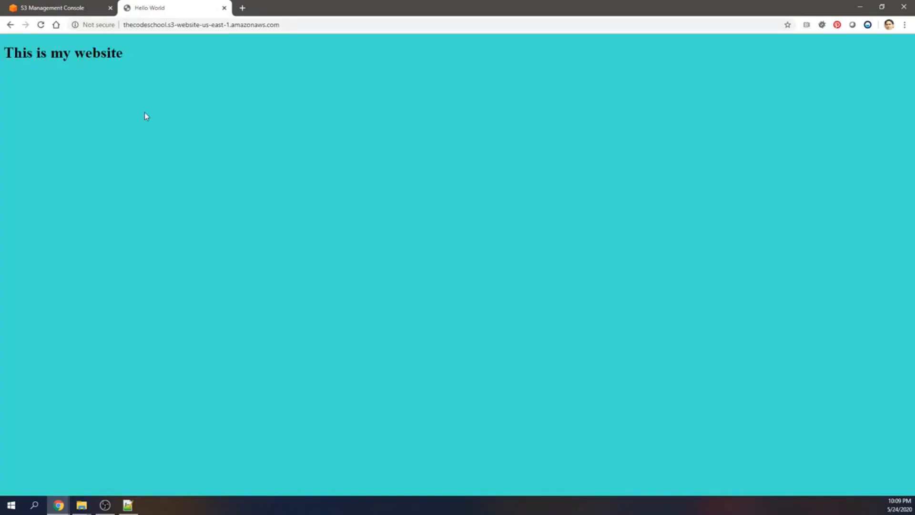
# Upload index.html from the final folder to the thecodeschool bucket in S3, keeping the default permissions.
pyautogui.click(48, 8)
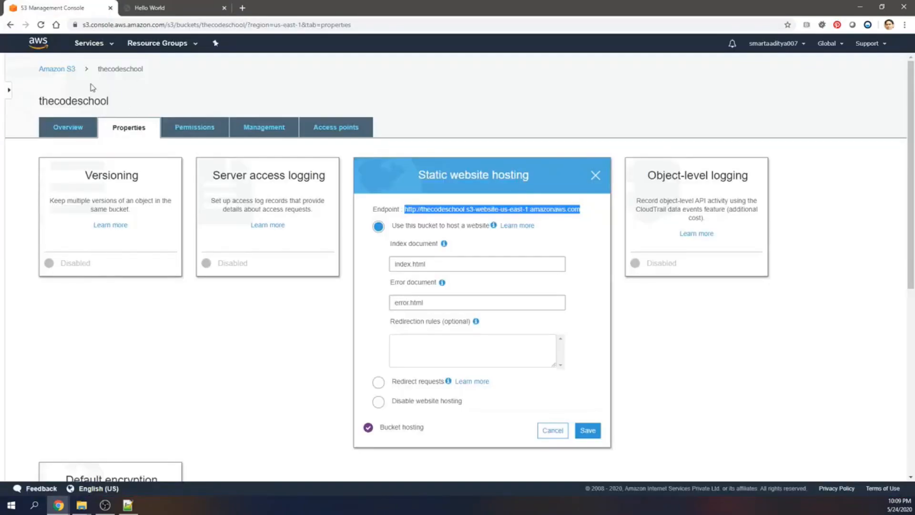
pyautogui.click(79, 134)
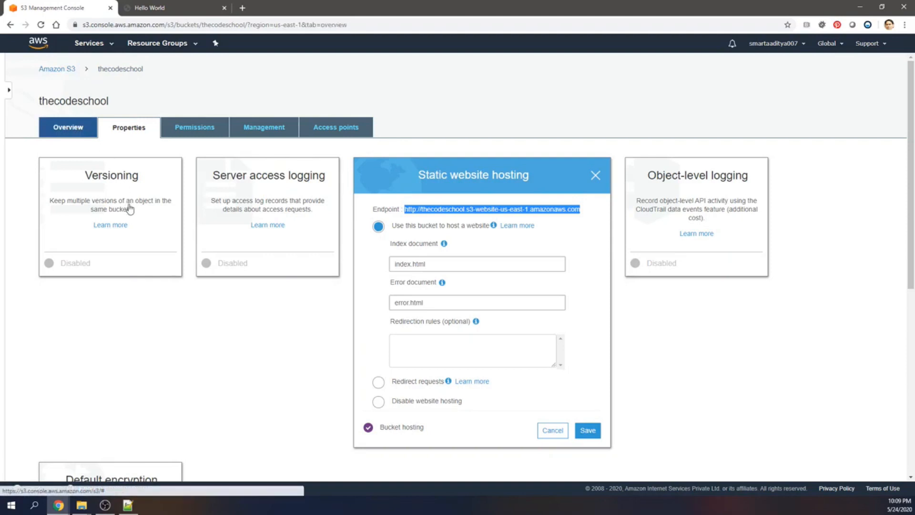
pyautogui.click(61, 192)
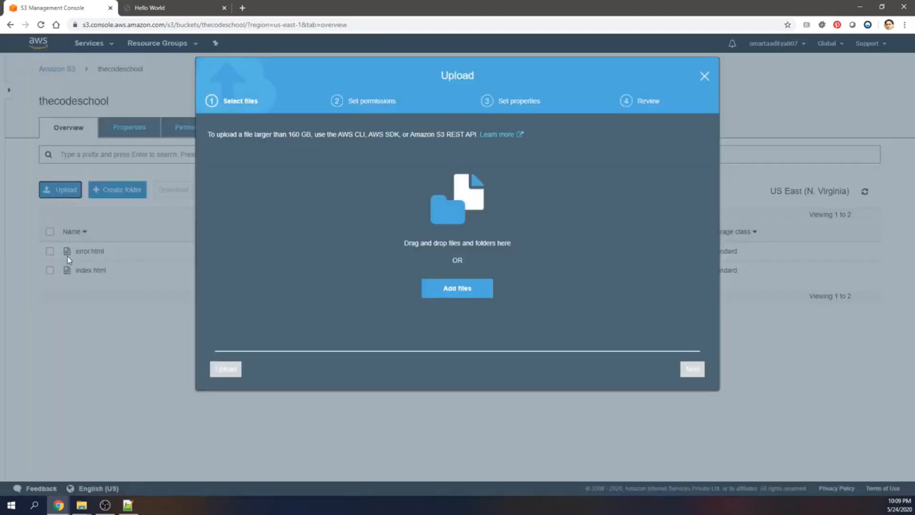
pyautogui.click(451, 294)
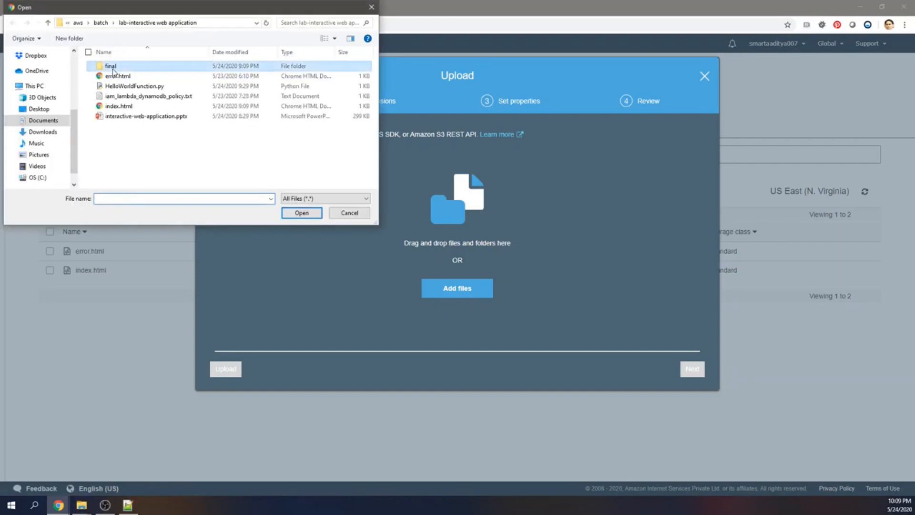
pyautogui.doubleClick(111, 65)
pyautogui.doubleClick(119, 76)
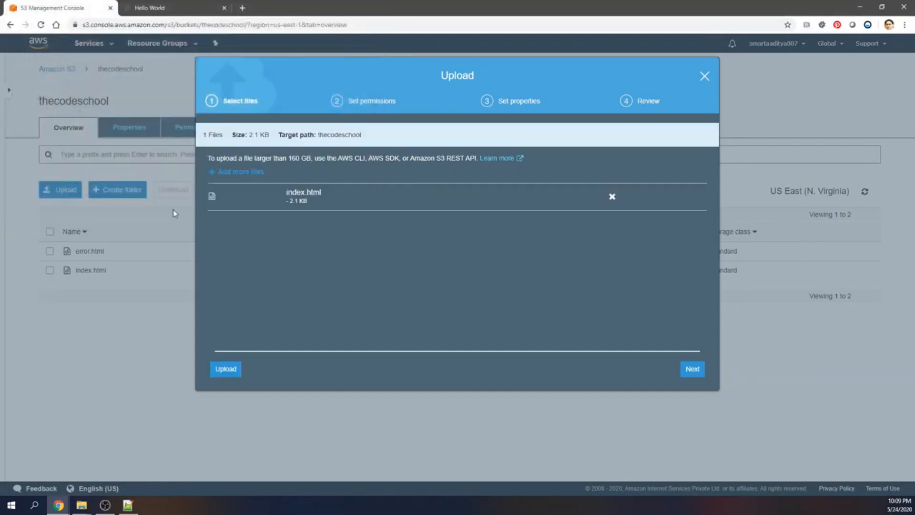
pyautogui.click(691, 370)
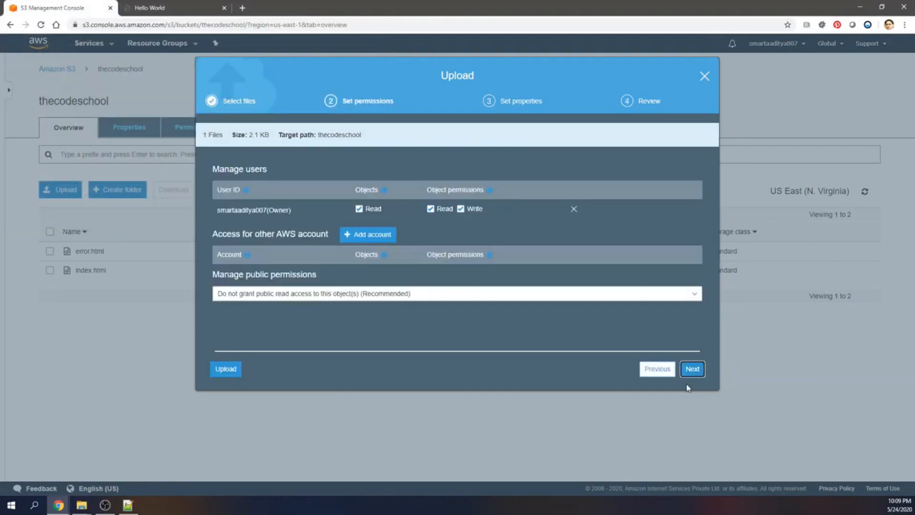
pyautogui.click(227, 374)
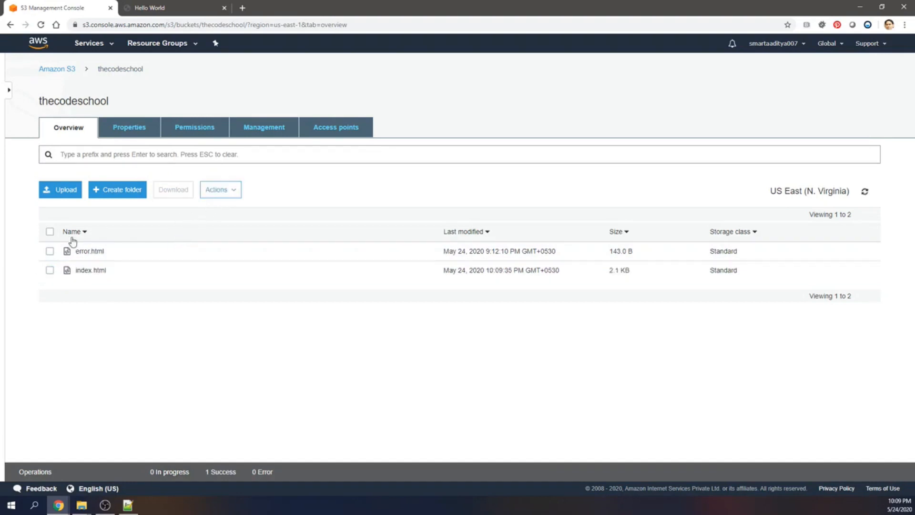
# Make the index.html object in the thecodeschool bucket public.
pyautogui.click(217, 189)
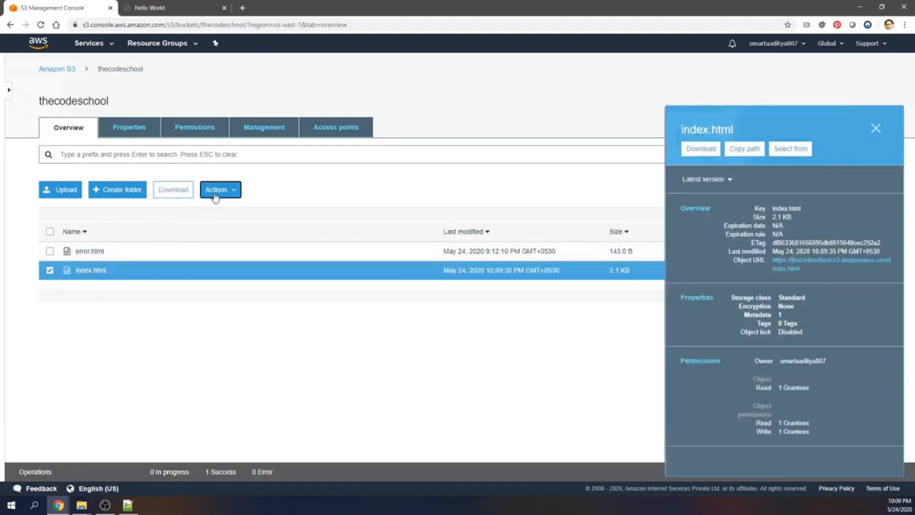
pyautogui.click(251, 337)
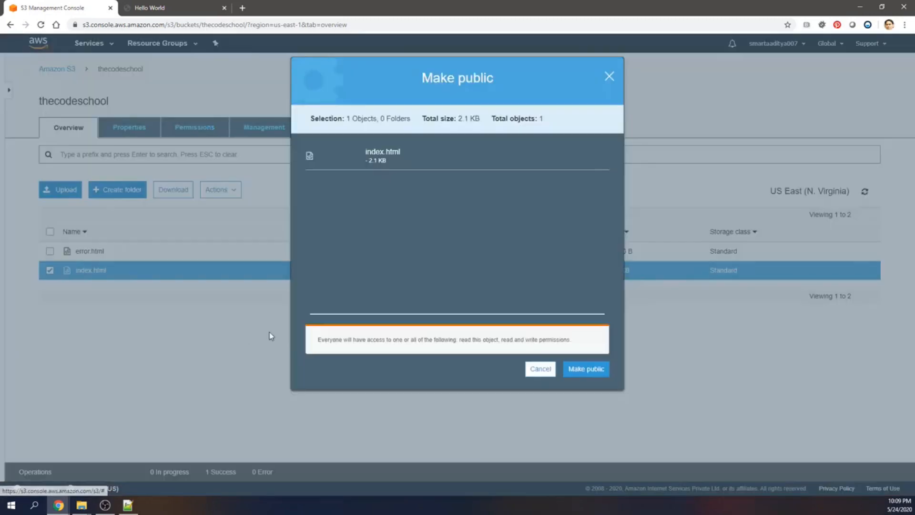
pyautogui.click(583, 372)
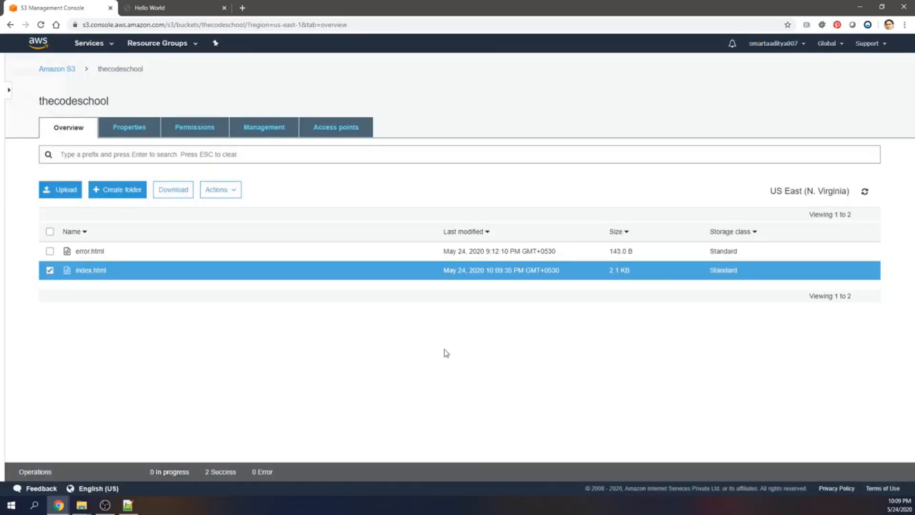
# Reload the Hello World site, enter a first and last name in the form and call the API.
pyautogui.click(179, 11)
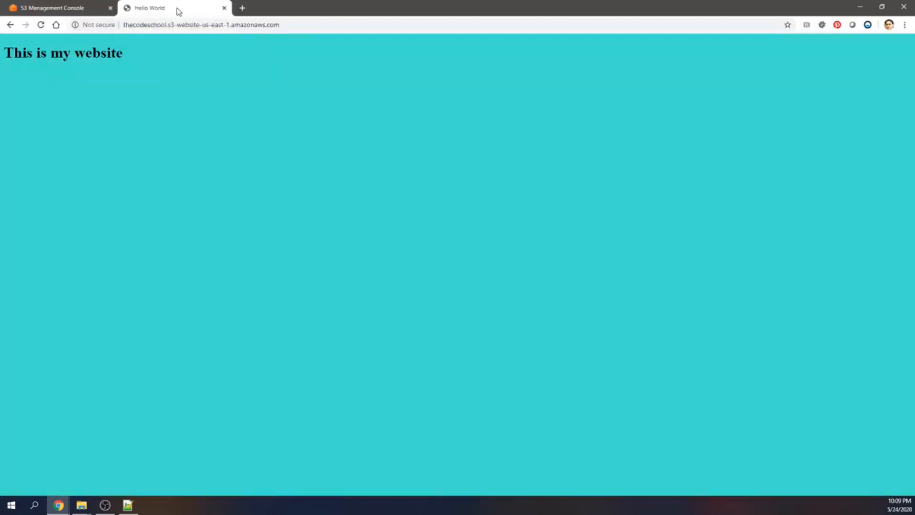
pyautogui.click(41, 25)
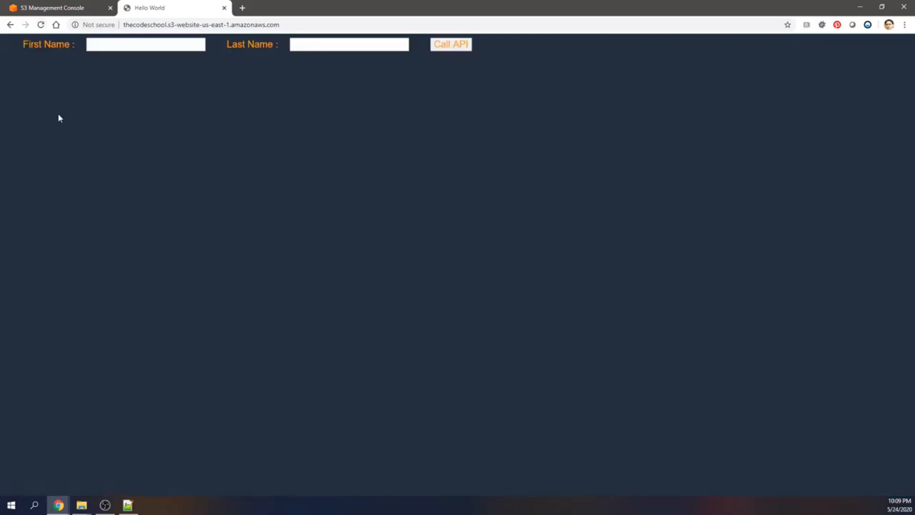
pyautogui.click(108, 46)
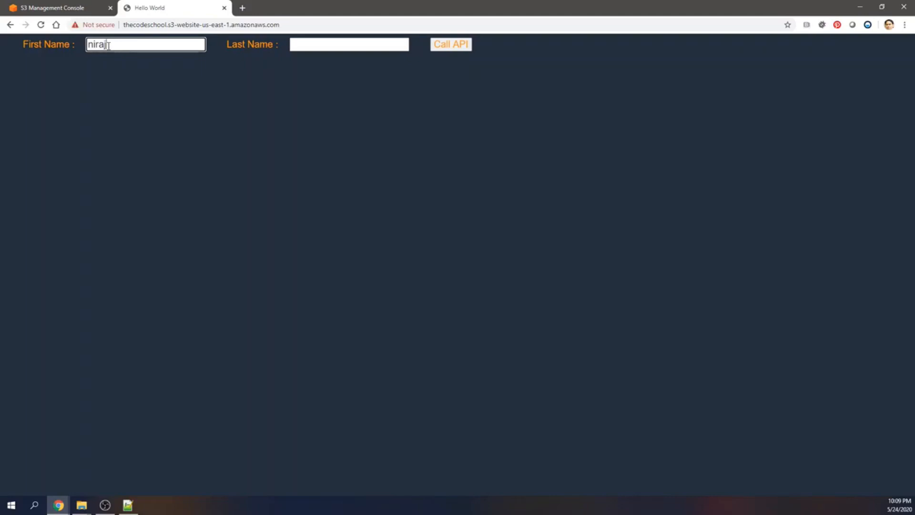
pyautogui.press('Tab')
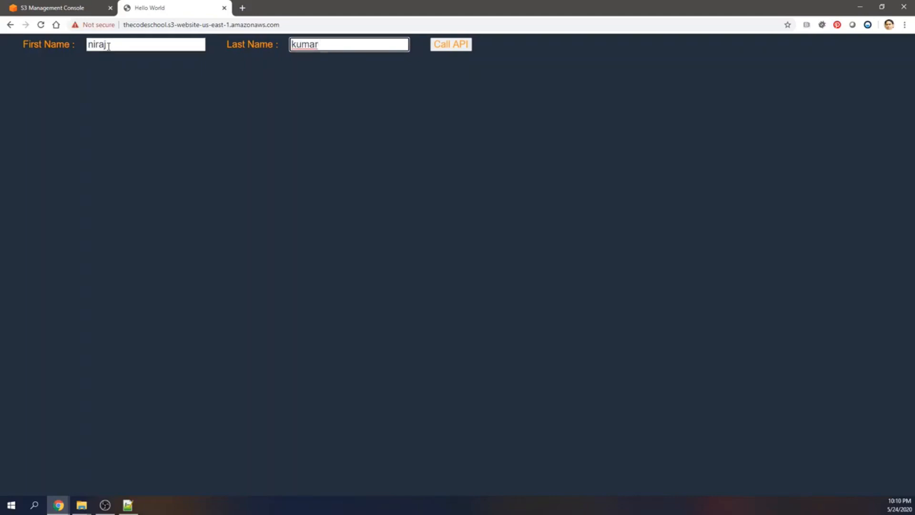
pyautogui.click(451, 48)
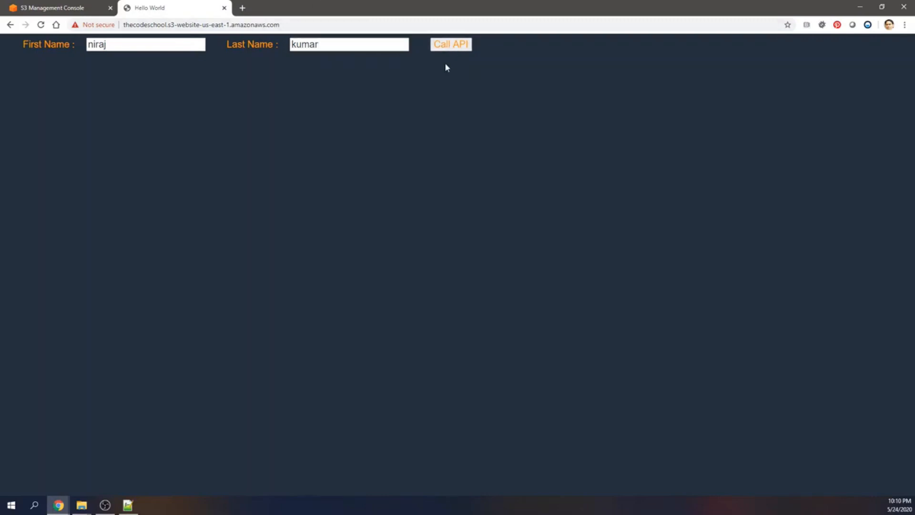
# Return to the AWS console, switch to DynamoDB and display the items of the HelloWorldDatabase table.
pyautogui.click(81, 8)
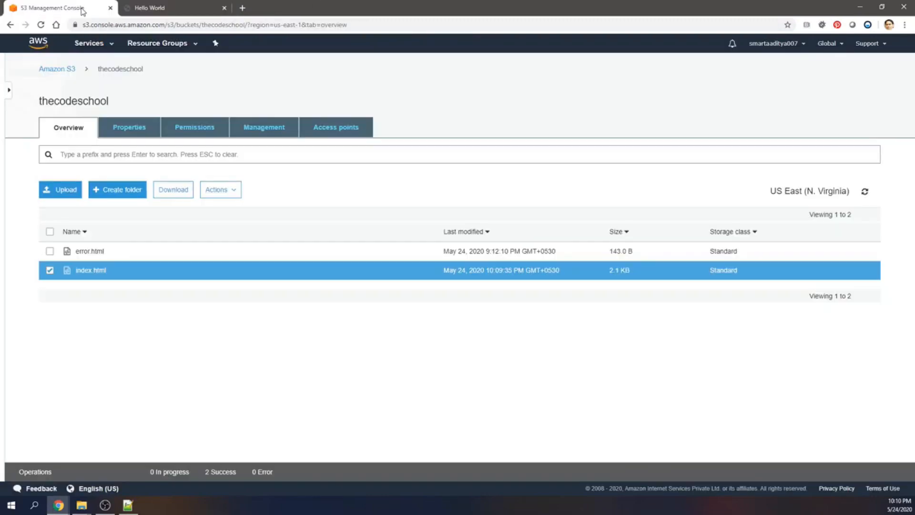
pyautogui.click(95, 43)
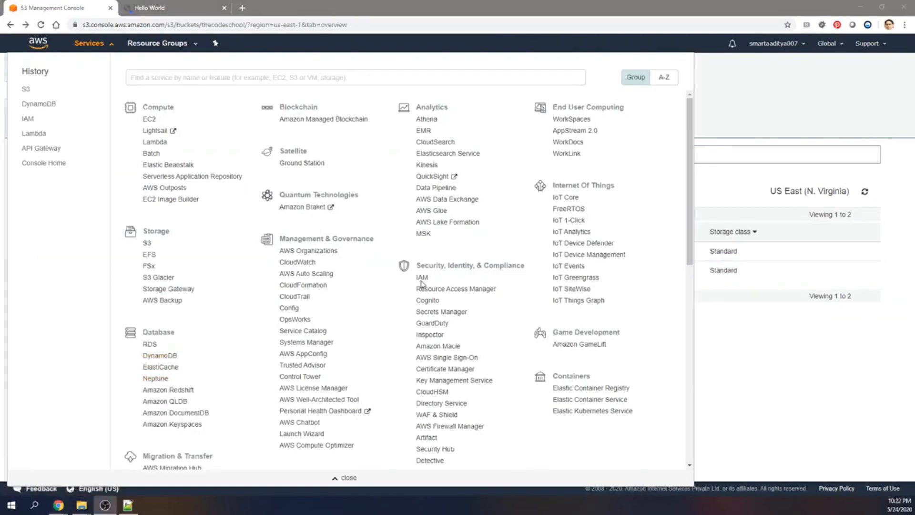
pyautogui.click(151, 358)
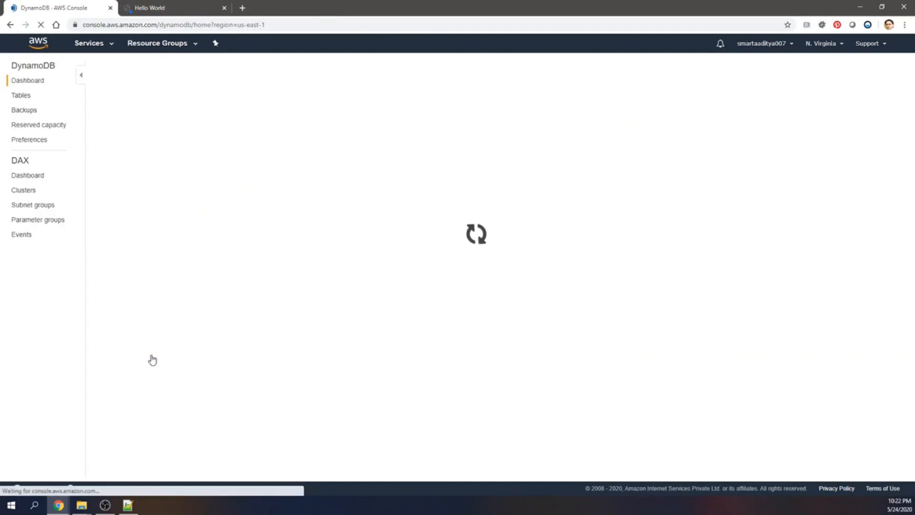
pyautogui.click(23, 96)
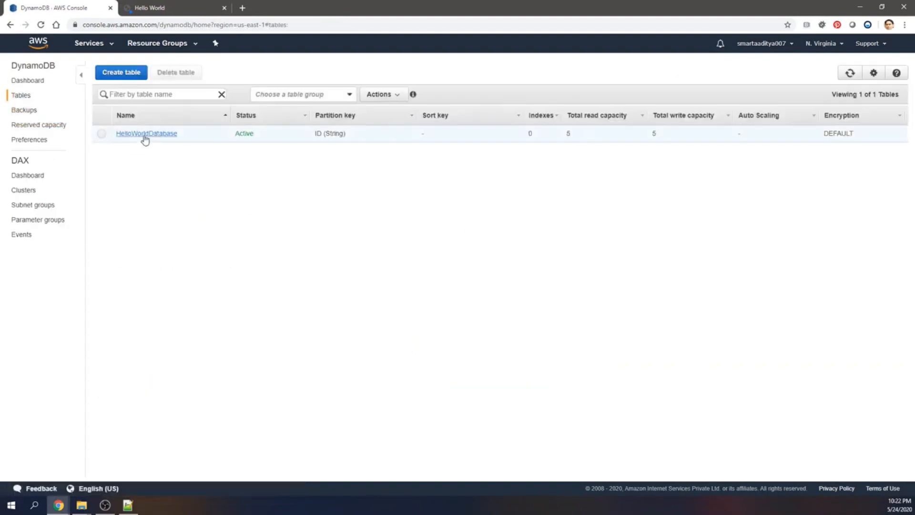
pyautogui.click(144, 135)
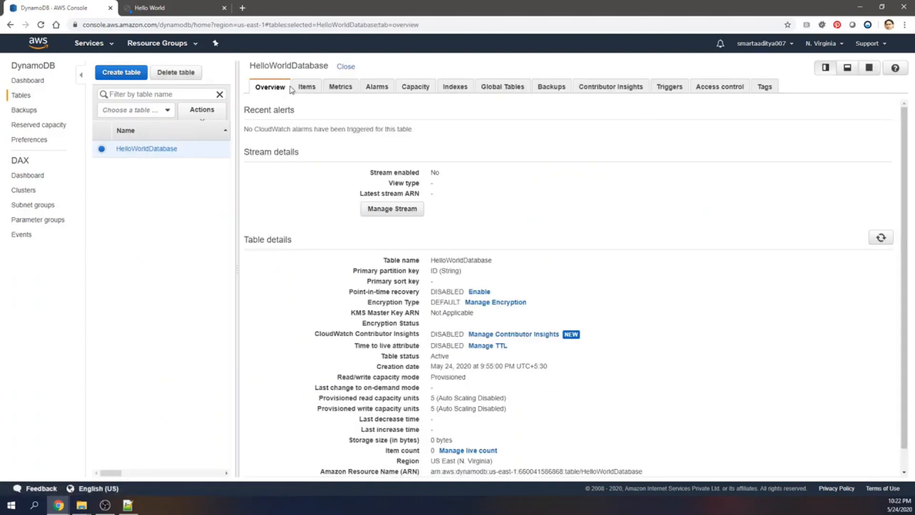
pyautogui.click(315, 87)
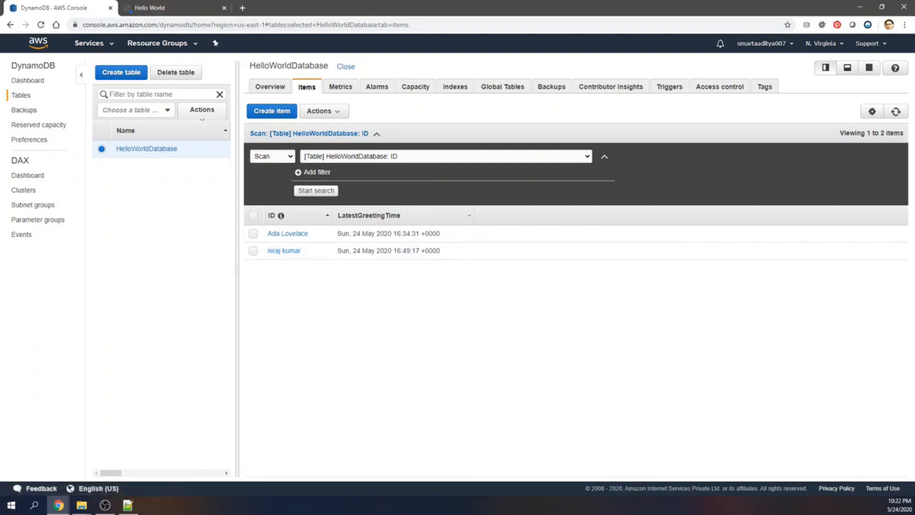
# Switch to Notepad++ and examine the callAPI script and the fetch URL in index.html, then minimize the editor.
pyautogui.hotkey('alt', 'Tab')
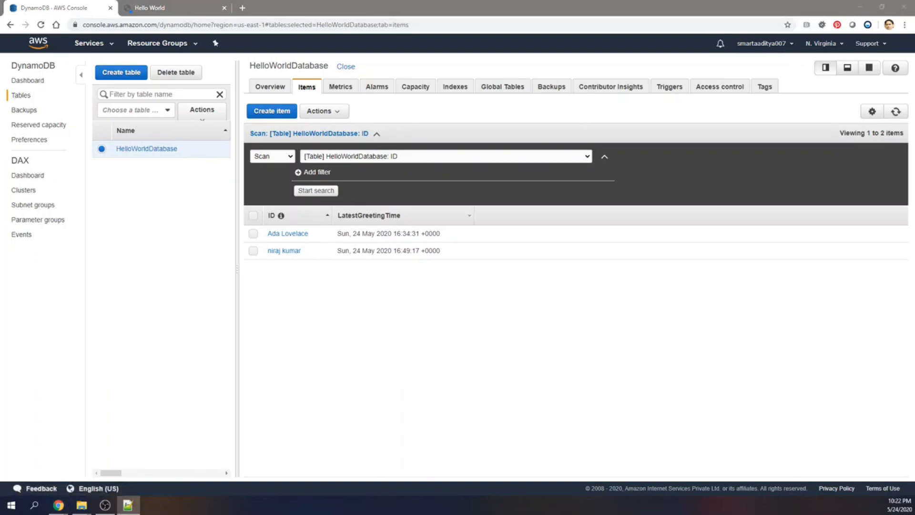
pyautogui.moveTo(914, 217); pyautogui.dragTo(318, 1)
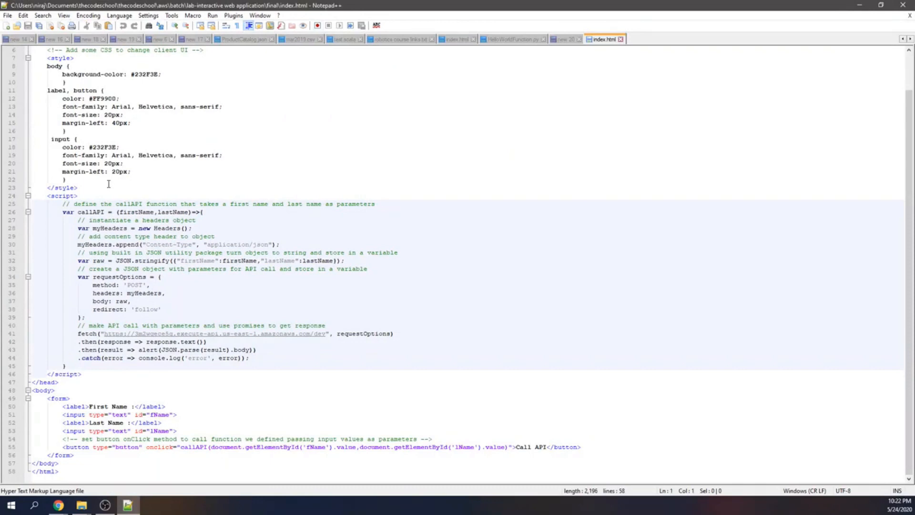
pyautogui.moveTo(81, 374); pyautogui.dragTo(29, 199)
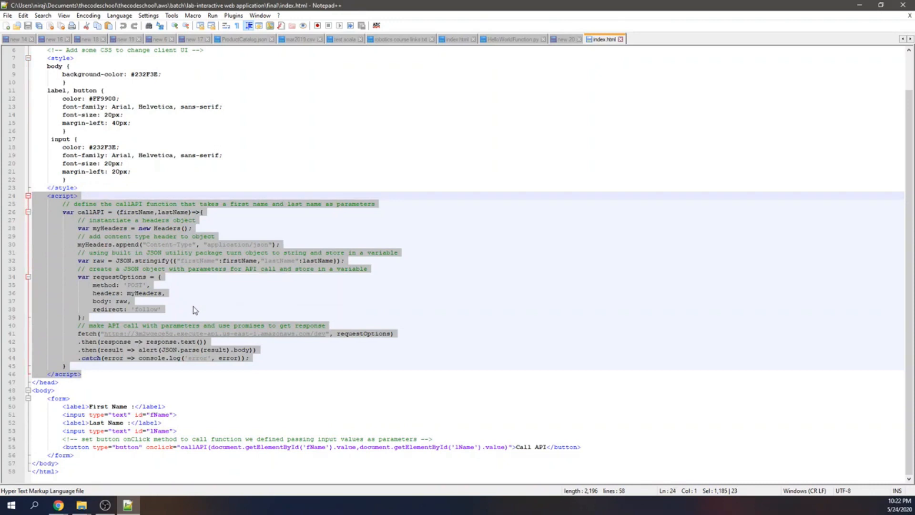
pyautogui.click(134, 341)
pyautogui.moveTo(100, 333); pyautogui.dragTo(326, 334)
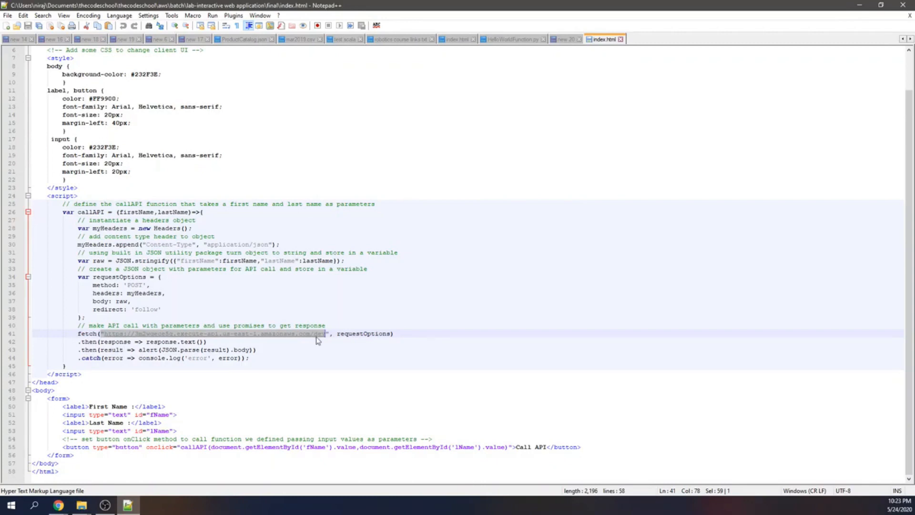
pyautogui.click(860, 5)
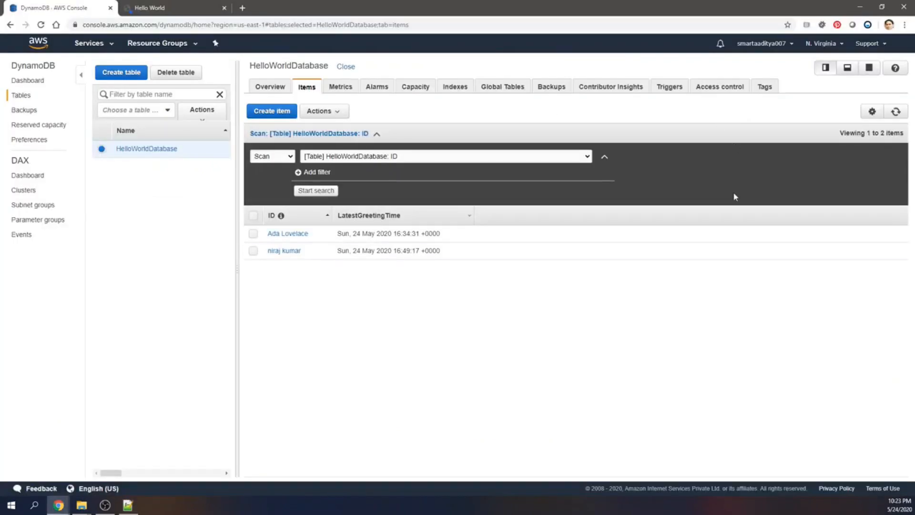